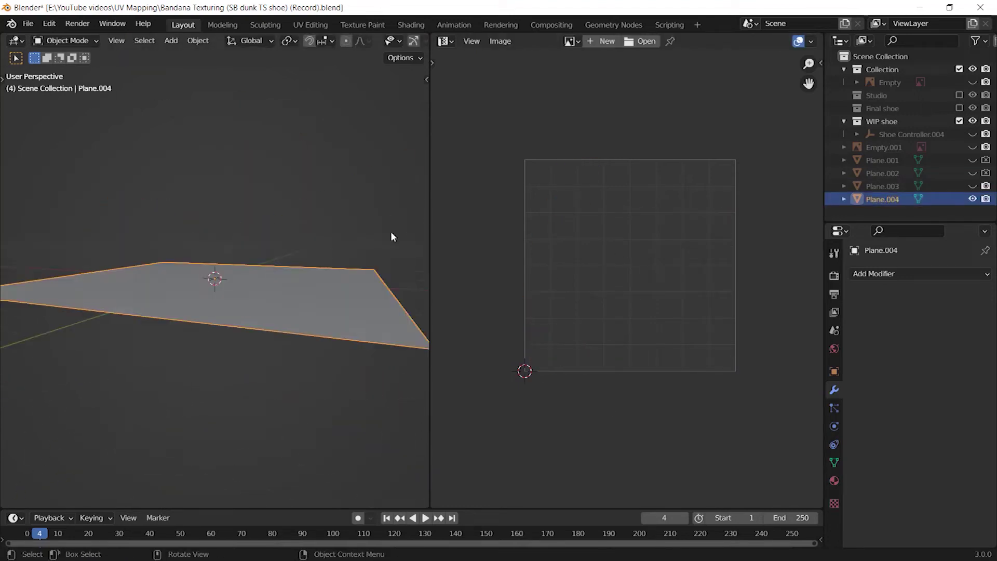
Orbit around the bent plane, select all of its faces in Edit Mode and unwrap them.
middle_drag(391, 237, 311, 250)
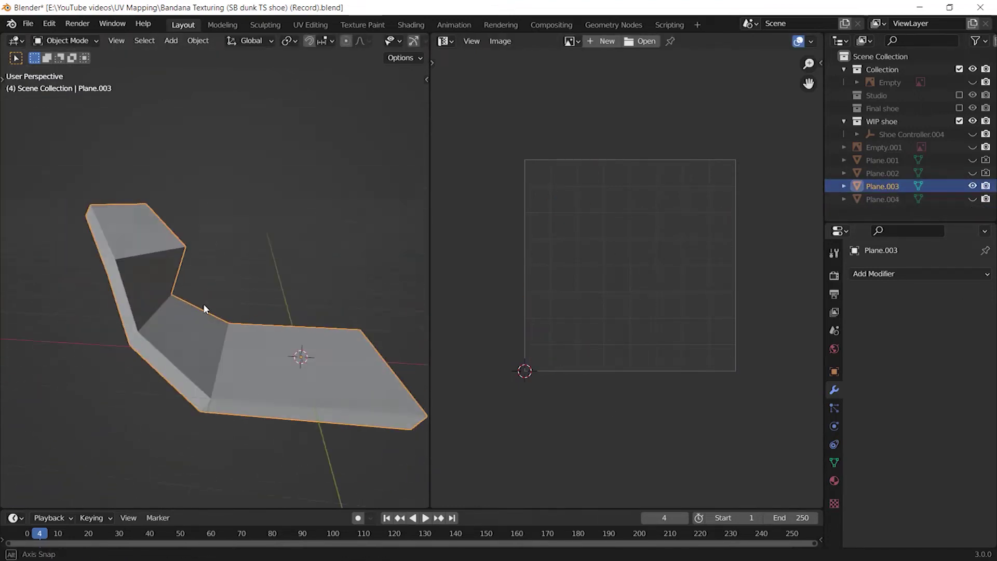
middle_drag(203, 304, 280, 332)
key(Tab)
alt+click(287, 344)
key(alt+a)
key(a)
key(u)
click(216, 193)
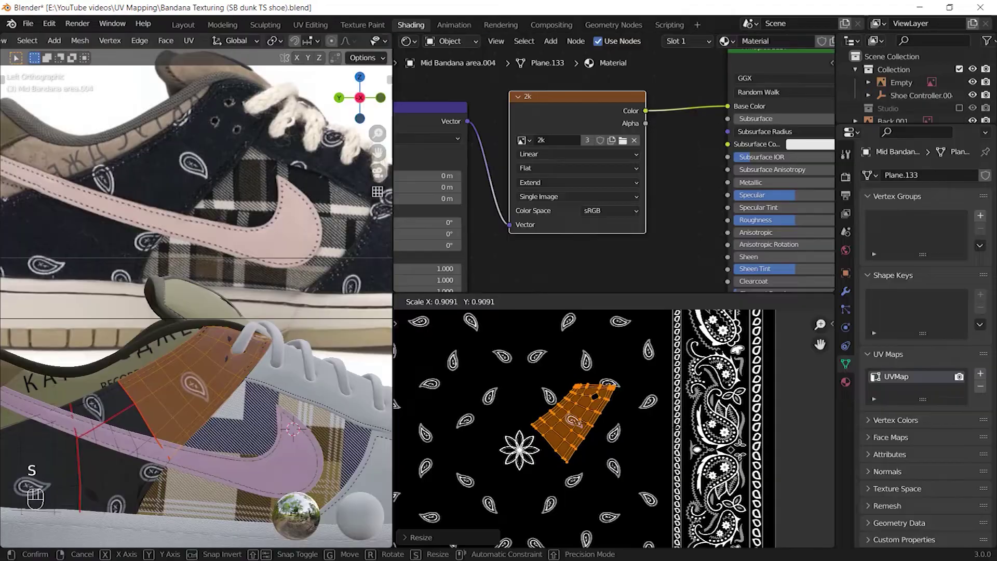
Move and rotate the Mid Bandana area's UV island over the small paisley motifs, and undo the trial rescale.
key(g)
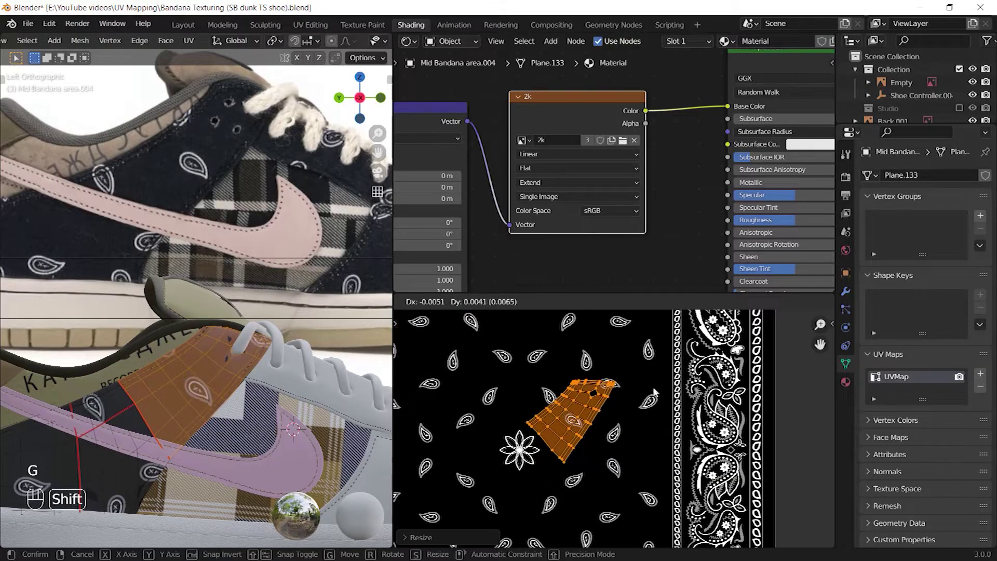
key(r)
click(664, 445)
mouse_move(665, 444)
middle_down()
mouse_move(646, 423)
mouse_move(650, 432)
middle_up()
key(s)
click(624, 407)
key(ctrl+z)
Select the upper rows of the Mid Bandana area's UV island and rotate, scale and move them around the nearby paisley motif.
scroll(616, 359, up, 5)
drag(603, 360, 448, 429)
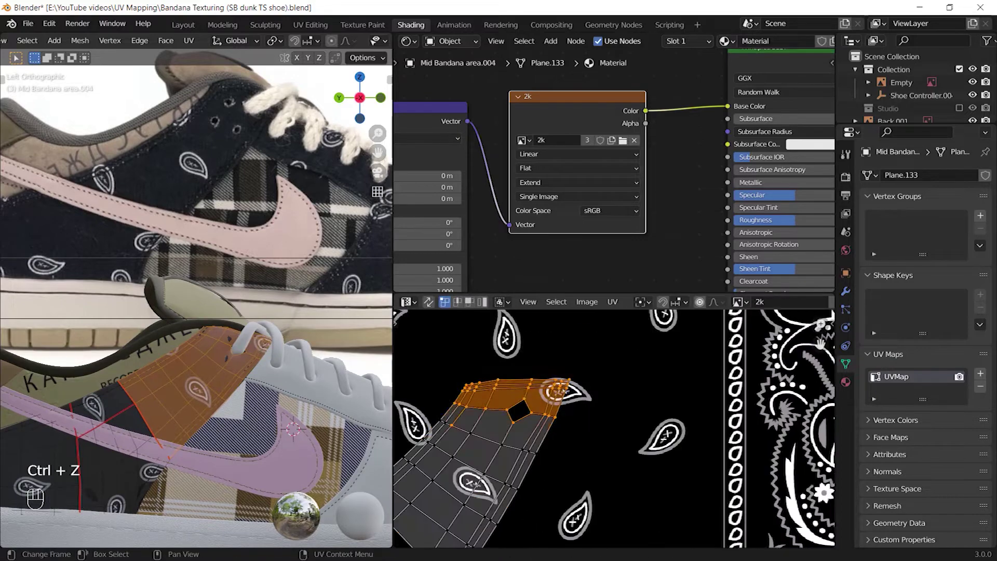
key(r)
key(s)
key(g)
click(577, 448)
key(Tab)
Reposition the UVs of the Mid Bandana area's heel section on the bandana texture, viewing the shoe from behind.
mouse_move(250, 358)
middle_down()
mouse_move(370, 383)
mouse_move(267, 368)
middle_up()
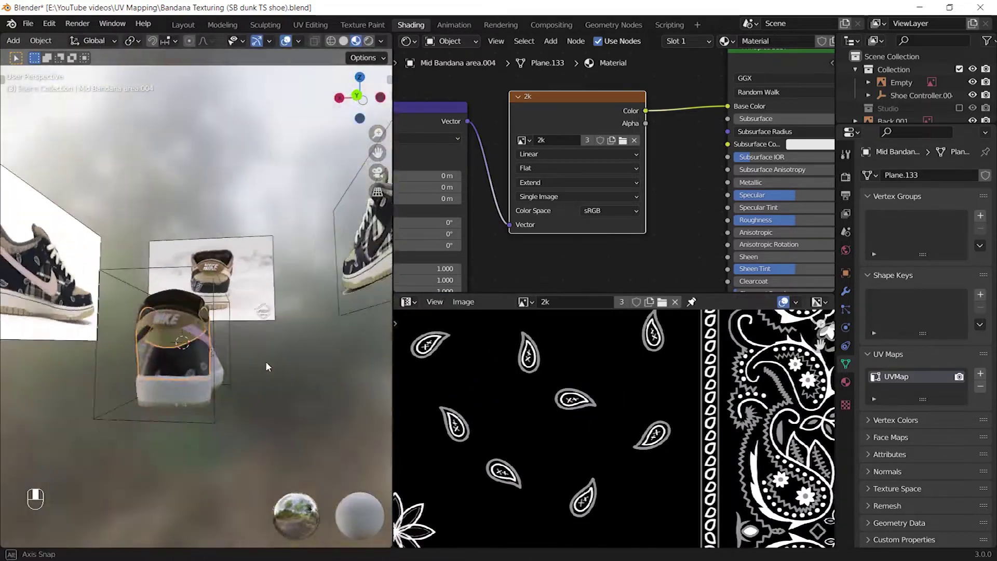
key(Tab)
click(280, 447)
middle_drag(148, 459, 196, 358)
key(KP_Decimal)
scroll(559, 463, down, 3)
key(g)
click(769, 469)
scroll(259, 415, up, 5)
key(ctrl+z)
key(ctrl+shift+z)
key(ctrl+z)
key(g)
Enable X-ray and circle-select the rear side section of the Mid Bandana area in Edit Mode.
key(Tab)
key(Tab)
scroll(614, 429, down, 4)
key(alt+z)
key(c)
mouse_move(151, 333)
mouse_down()
mouse_move(107, 333)
mouse_move(169, 237)
mouse_up()
scroll(172, 250, down, 4)
middle_drag(177, 270, 208, 254)
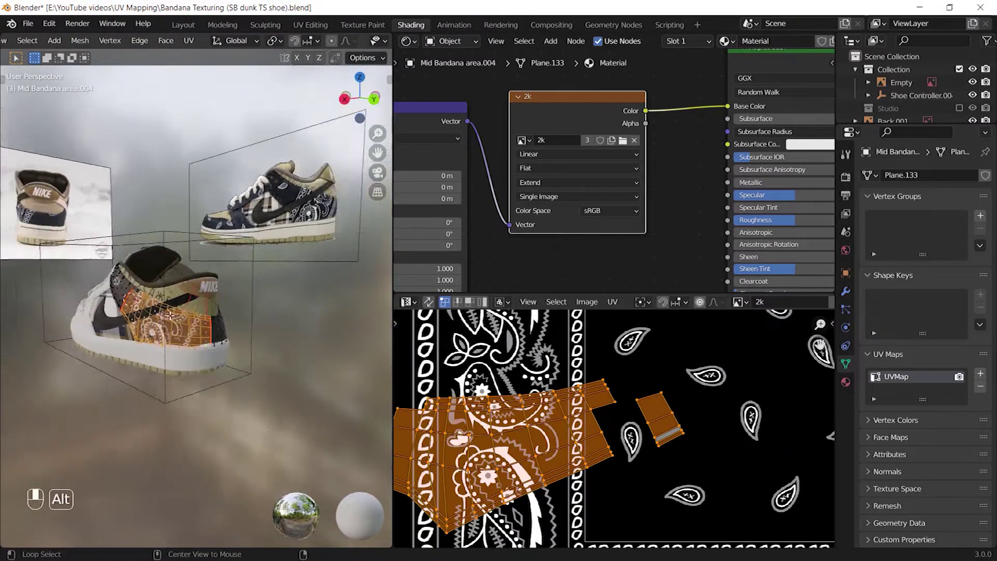
Turn off X-ray, select a linked UV island of the Mid Bandana area and move it on the bandana texture.
key(a)
scroll(632, 455, down, 2)
key(alt+z)
scroll(172, 312, up, 4)
key(l)
key(g)
key(Tab)
scroll(258, 401, down, 8)
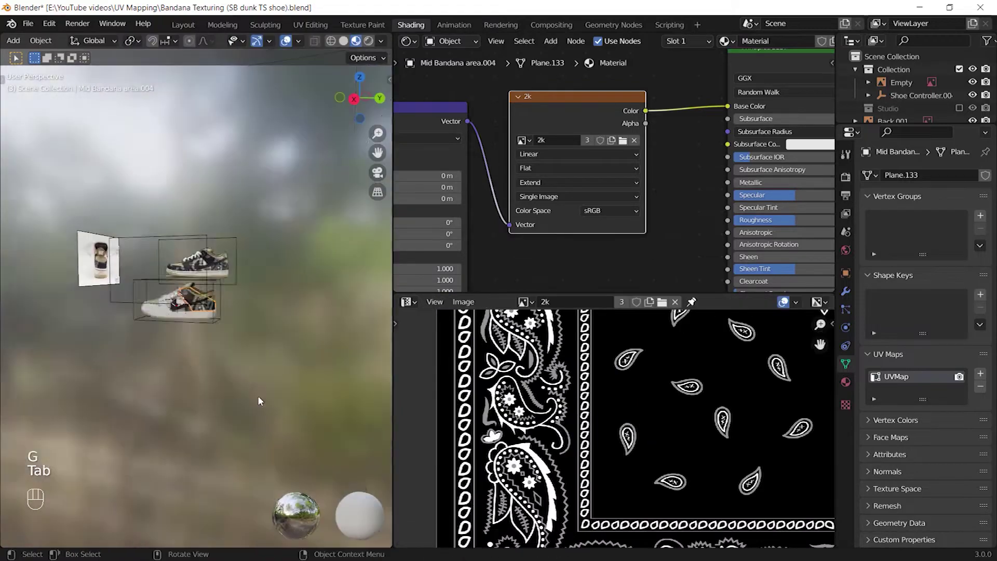
Select the shoelace holes piece, show its full UV layout in Edit Mode and pick a linked UV island.
key(KP_Decimal)
middle_drag(258, 400, 364, 372)
scroll(636, 429, down, 6)
click(228, 306)
key(Tab)
key(a)
shift+middle_drag(228, 296, 197, 312)
scroll(197, 312, up, 3)
key(a)
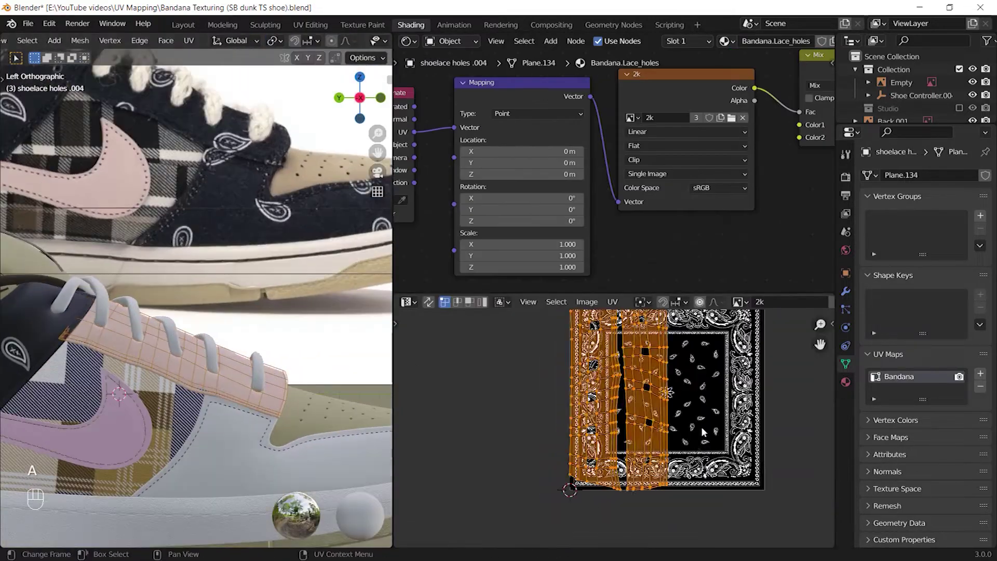
key(l)
click(742, 433)
Mute and then delete the Mix node in the Bandana.Lace_holes material, keeping the 2k image connected to Base Color.
key(Tab)
scroll(717, 177, down, 1)
middle_drag(728, 166, 582, 182)
click(645, 98)
key(m)
scroll(209, 454, up, 2)
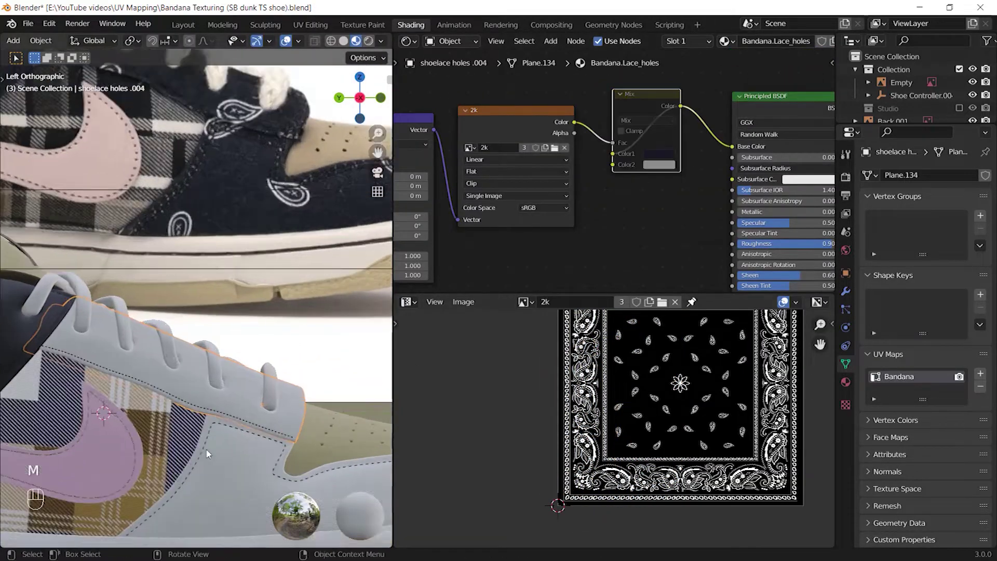
scroll(209, 454, down, 3)
key(ctrl+x)
Undo the trial scaling and hiding, and move the lace-holes UV island into the bandana's inner paisley field.
scroll(197, 332, up, 4)
key(Tab)
scroll(675, 381, down, 1)
key(ctrl+z)
key(h)
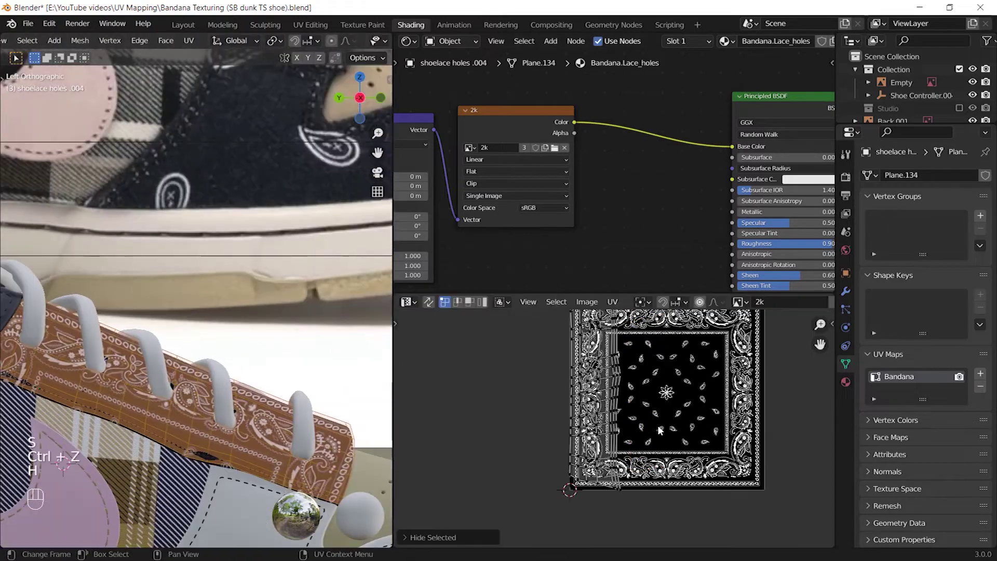
key(ctrl+z)
key(g)
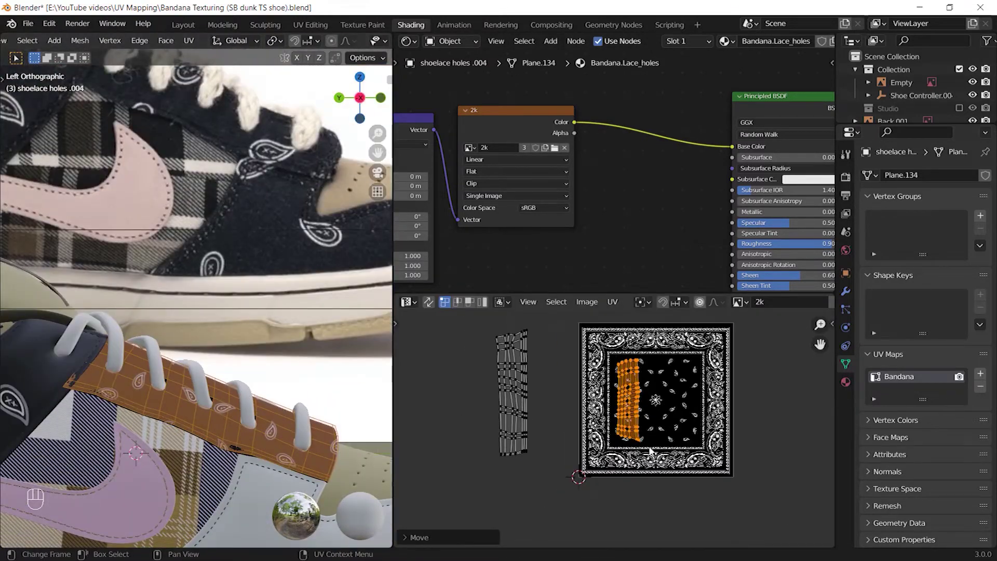
Scale, rotate and move the lace-holes UV island to align its paisley motifs with the reference shoe.
key(s)
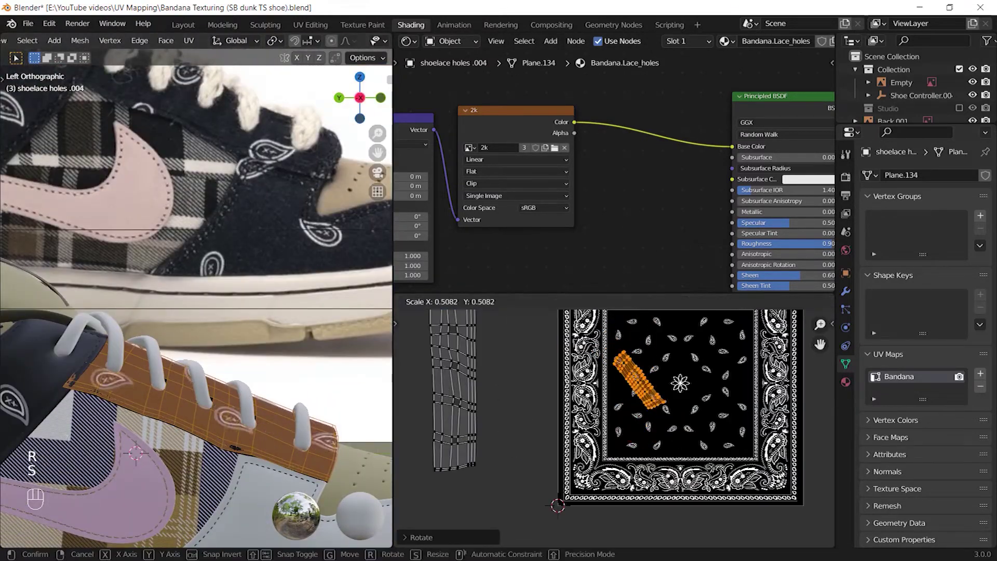
click(644, 385)
key(r)
click(707, 468)
key(g)
click(720, 488)
key(r)
click(711, 504)
key(s)
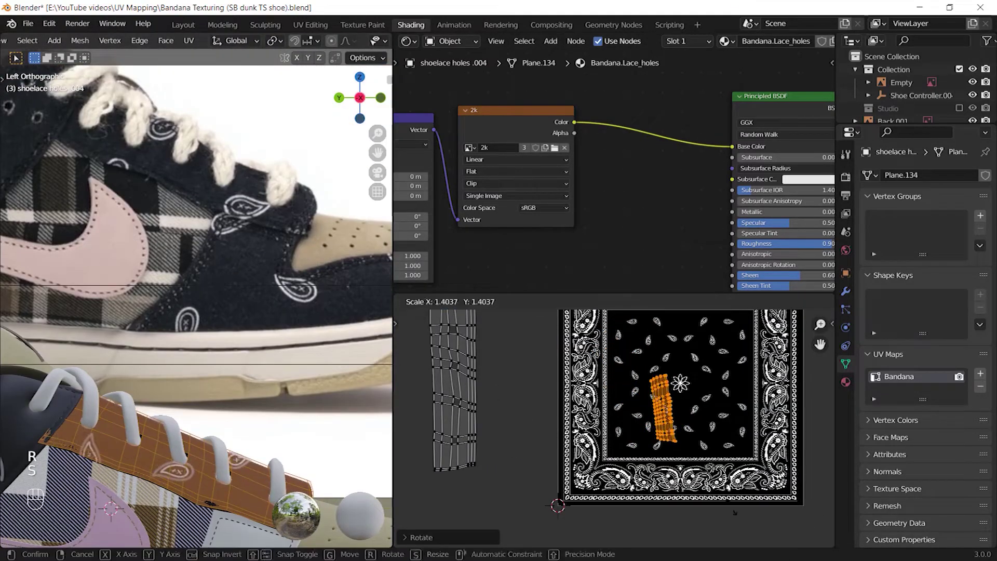
click(722, 522)
key(g)
click(708, 436)
scroll(644, 434, up, 4)
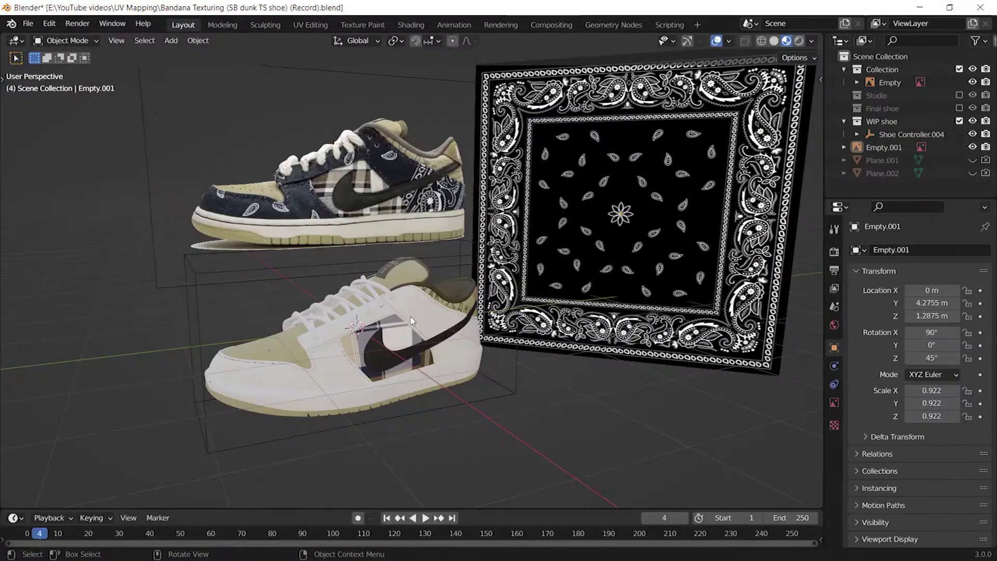
Select the Mid Bandana area, switch to solid shading and disable viewport display of its Solidify and Subdivision modifiers.
click(414, 321)
scroll(416, 318, up, 5)
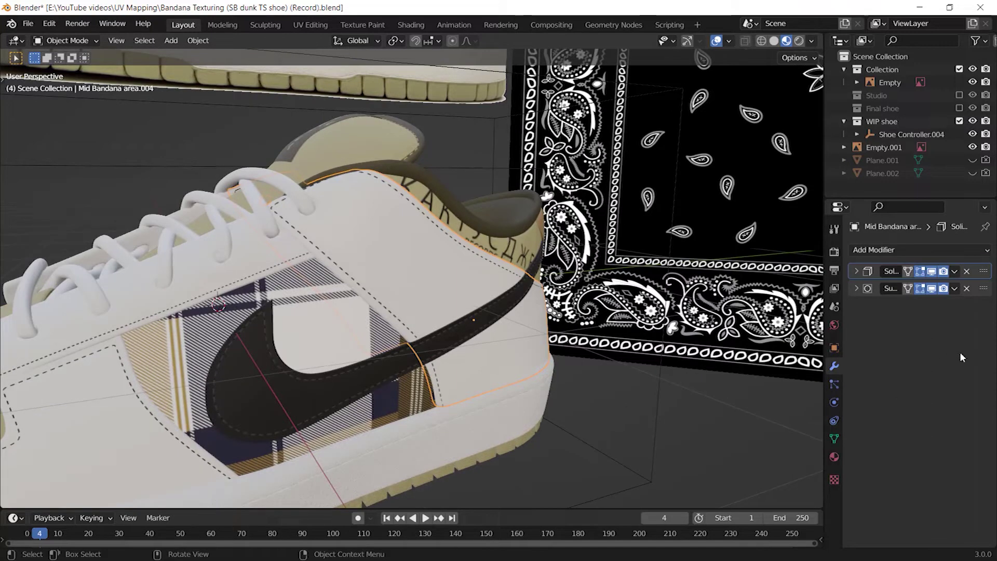
click(773, 41)
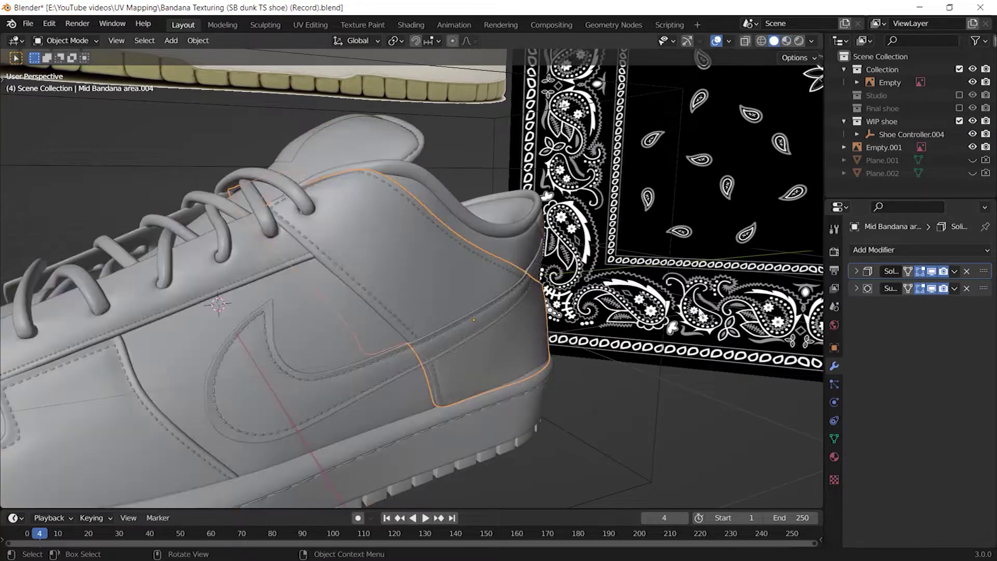
drag(932, 271, 932, 296)
Isolate the Mid Bandana area, inspect its mesh in Edit Mode and bring the whole scene back into view.
key(KP_Divide)
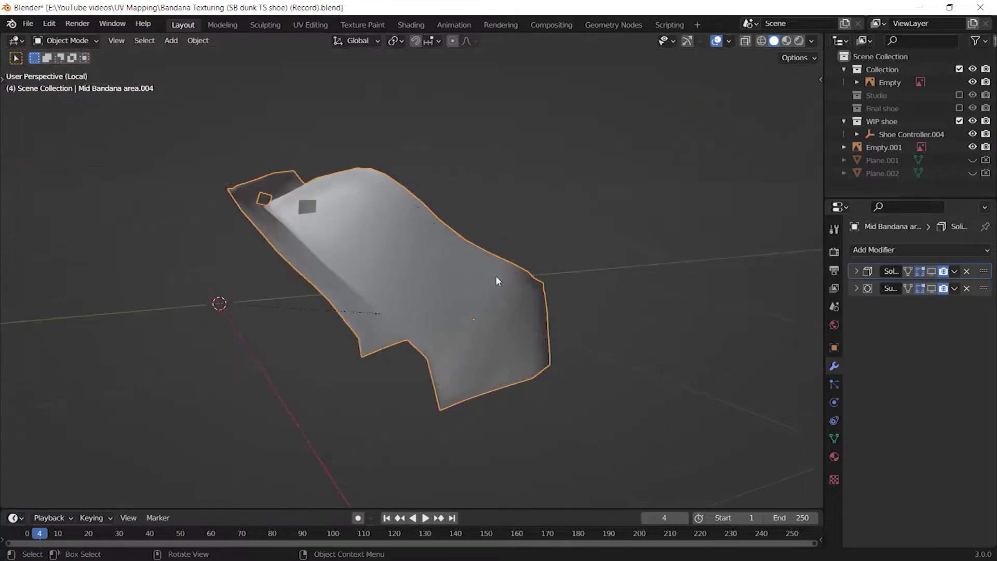
middle_drag(495, 275, 507, 307)
key(Tab)
key(Tab)
key(KP_Divide)
scroll(527, 333, down, 4)
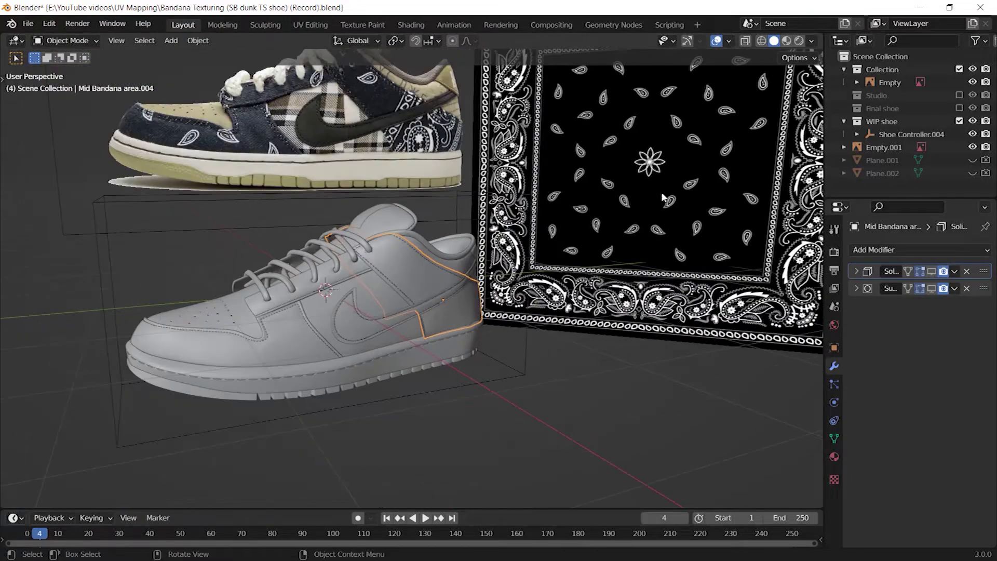
Examine the bandana image, the reference shoe photo and the shoe model's rear side and heel pieces.
click(674, 163)
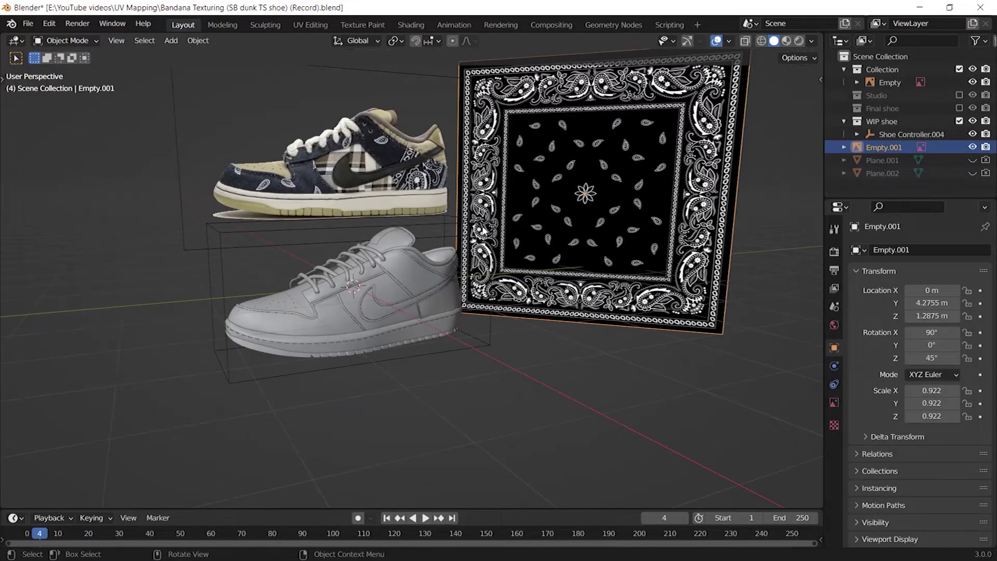
click(390, 168)
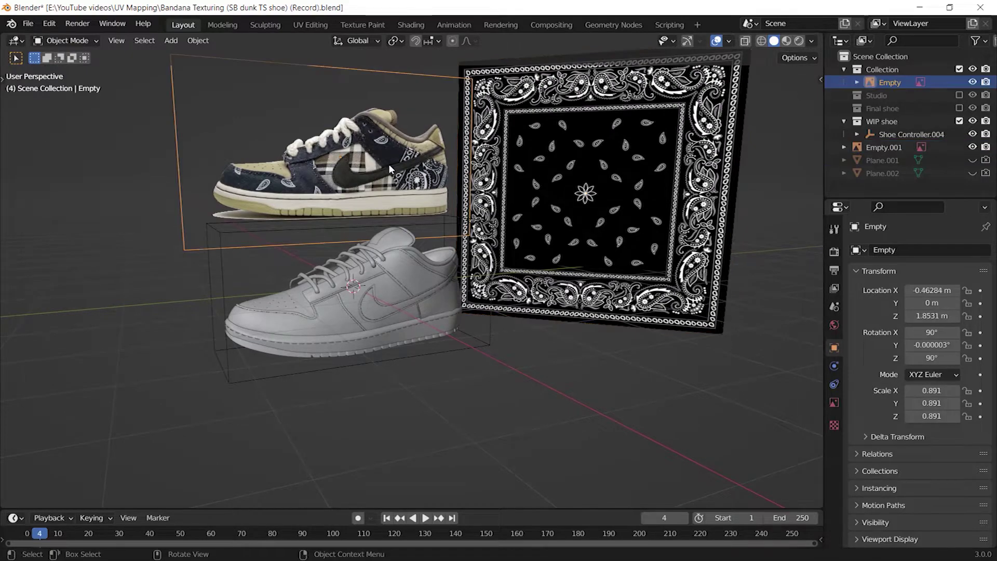
scroll(435, 273, up, 1)
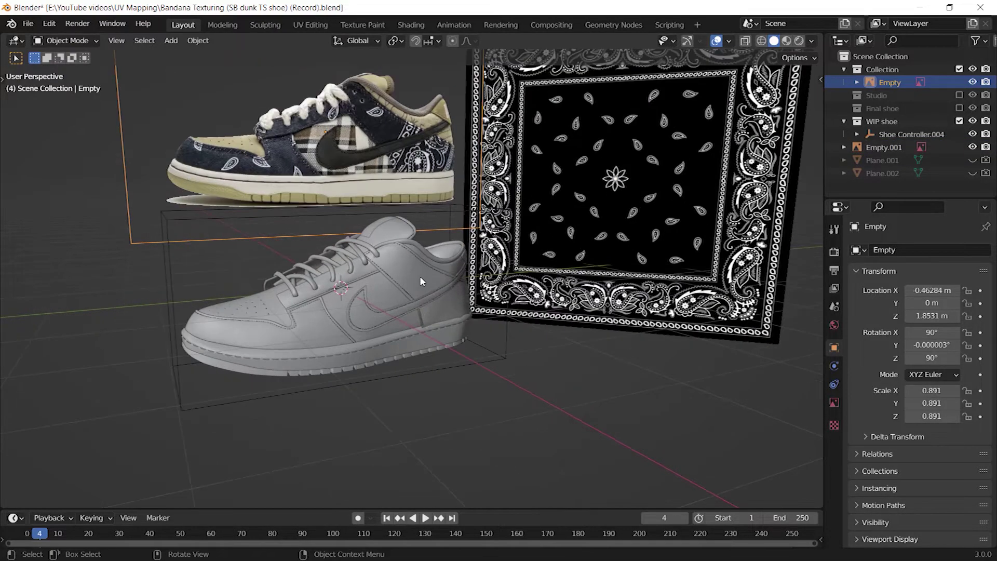
click(420, 277)
scroll(439, 289, up, 2)
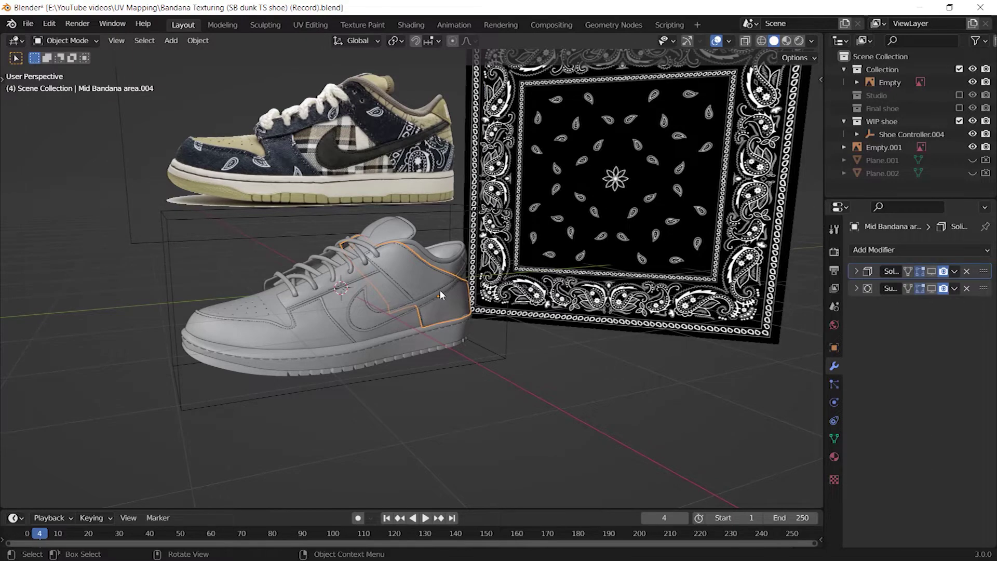
scroll(440, 295, up, 3)
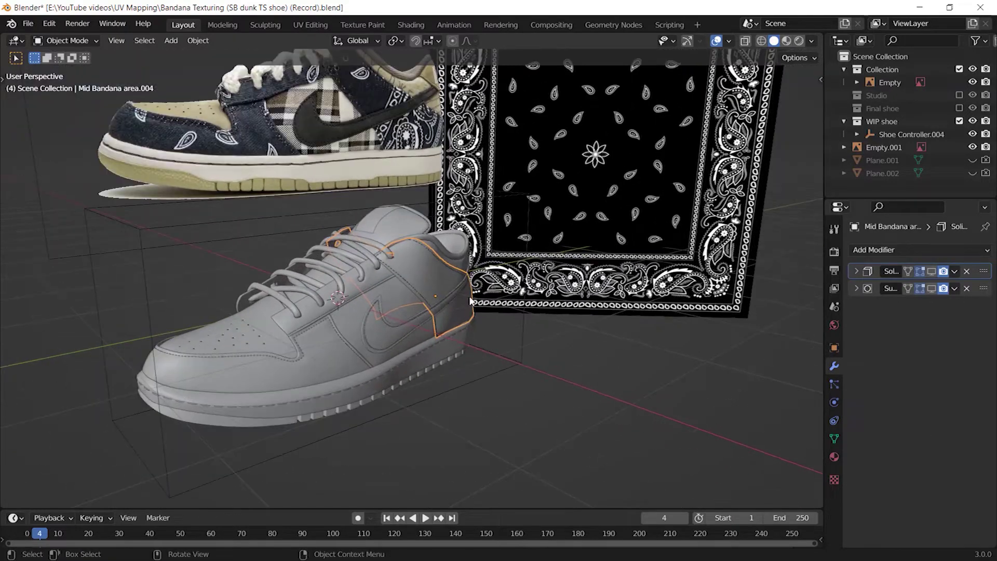
key(a)
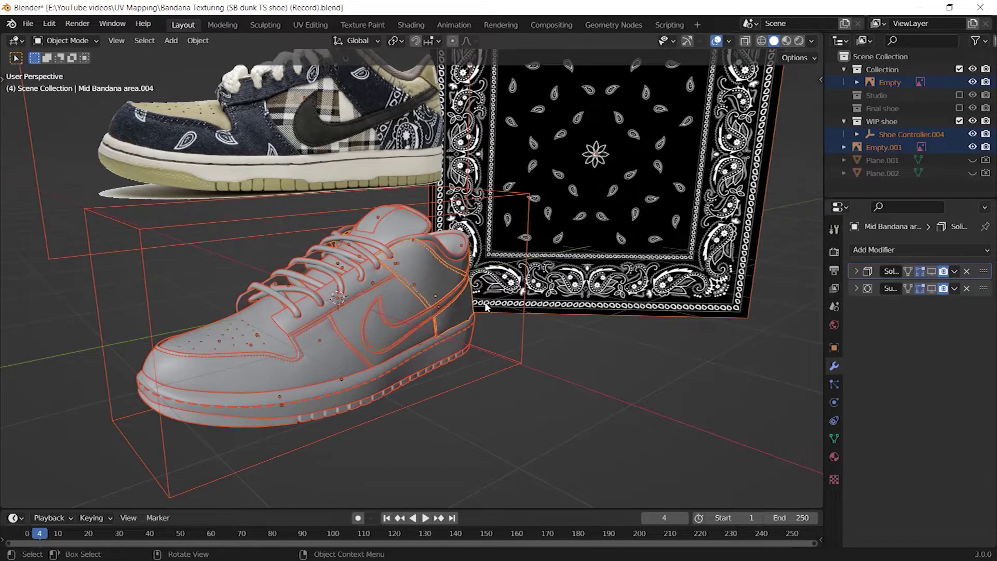
click(446, 282)
key(Tab)
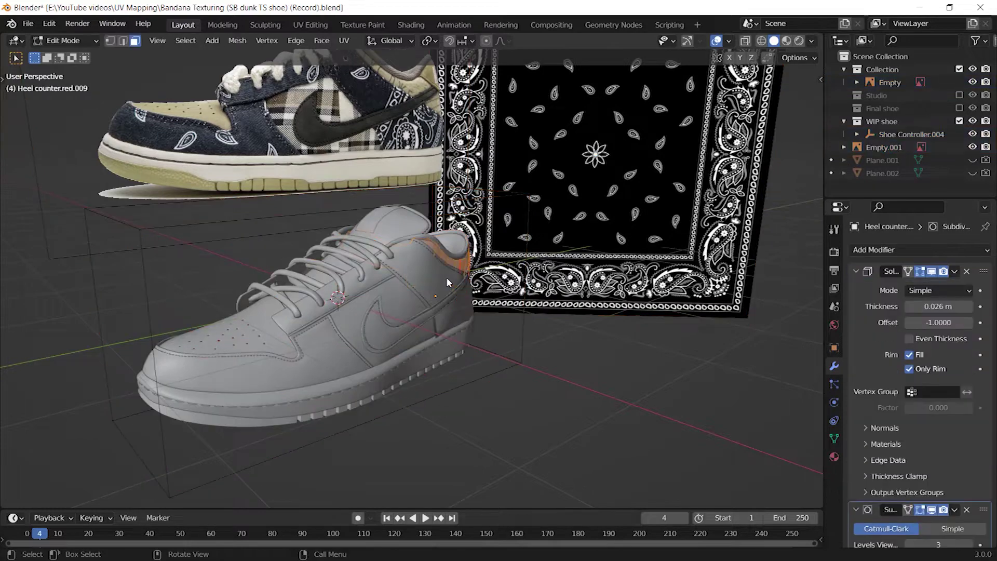
key(Tab)
middle_drag(524, 303, 506, 310)
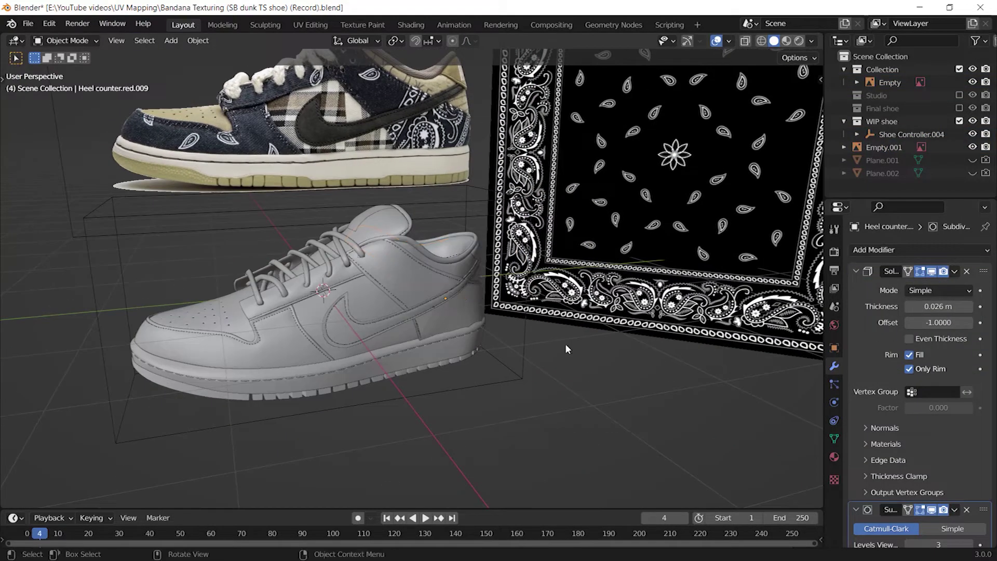
scroll(516, 331, up, 4)
scroll(516, 330, down, 2)
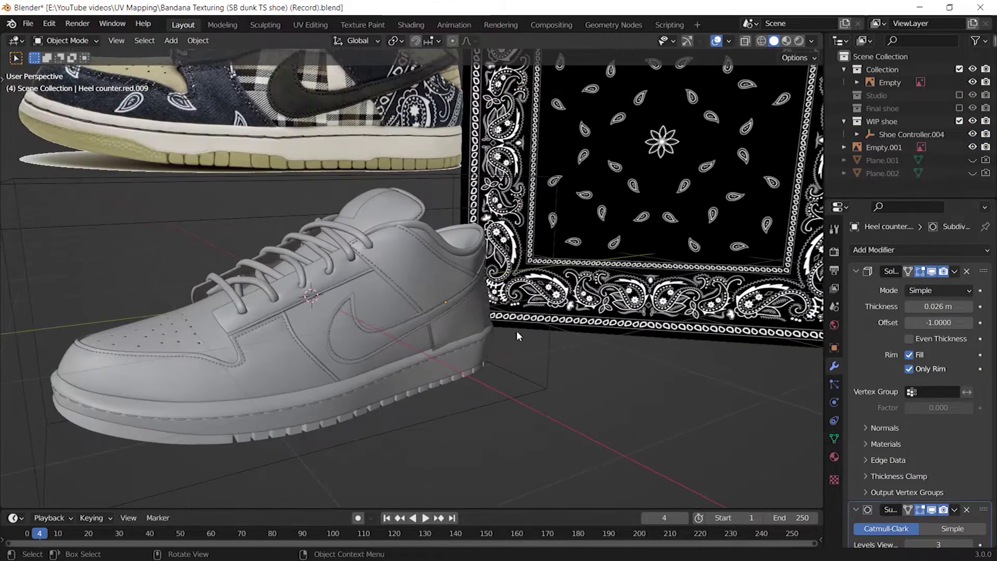
Select the Mid Bandana area, split the viewport vertically and change the new area to a UV Editor.
click(387, 280)
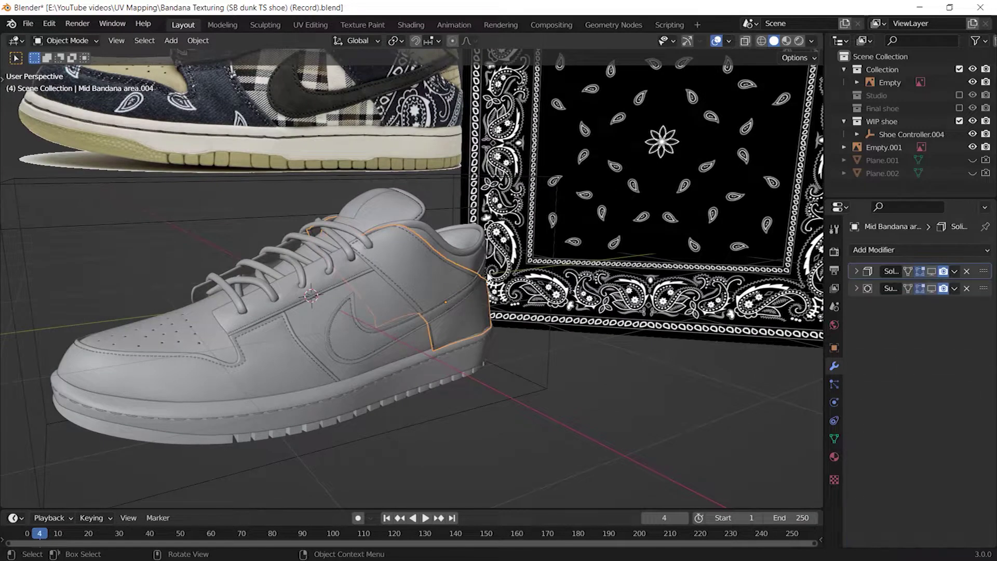
right_click(824, 167)
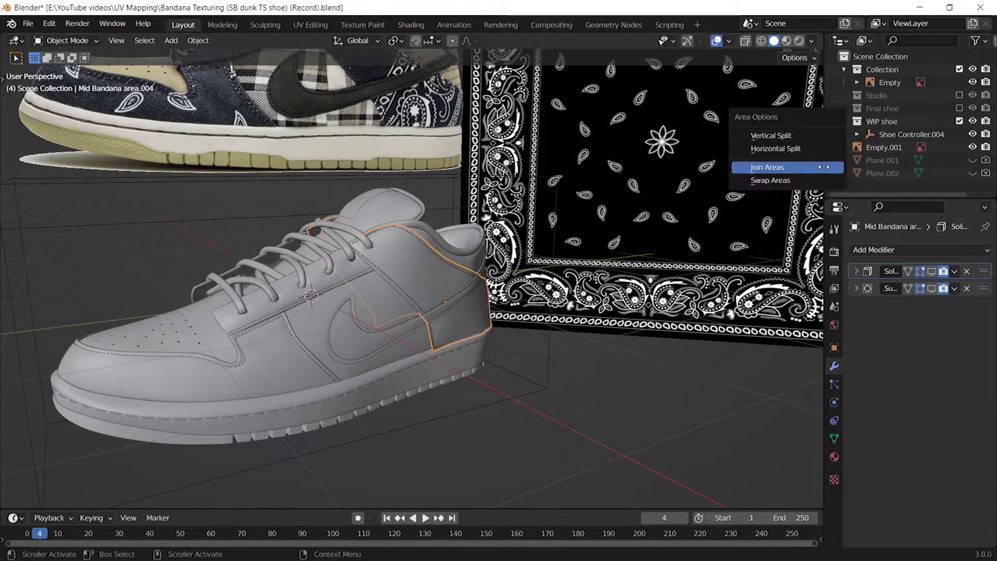
click(809, 139)
click(430, 135)
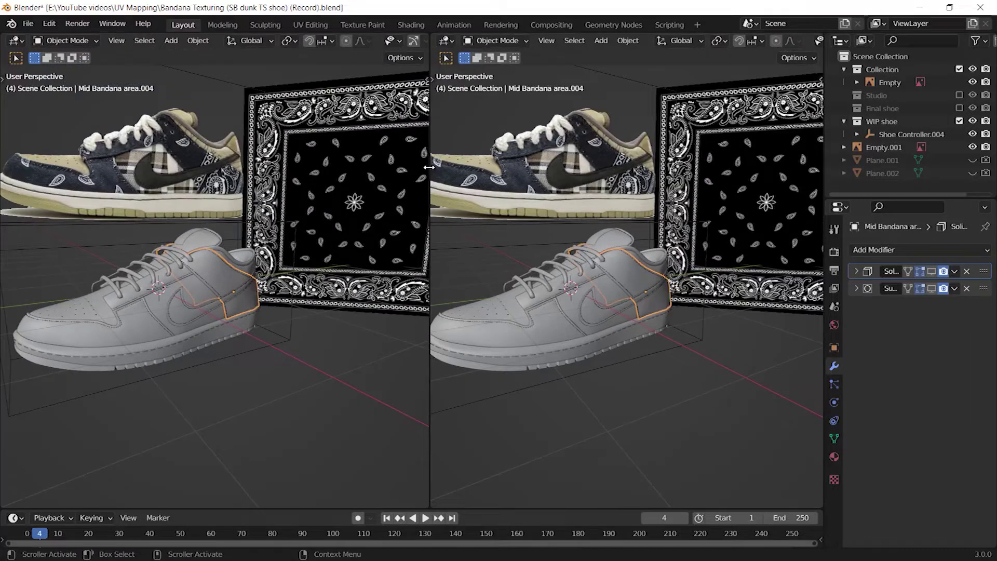
click(445, 41)
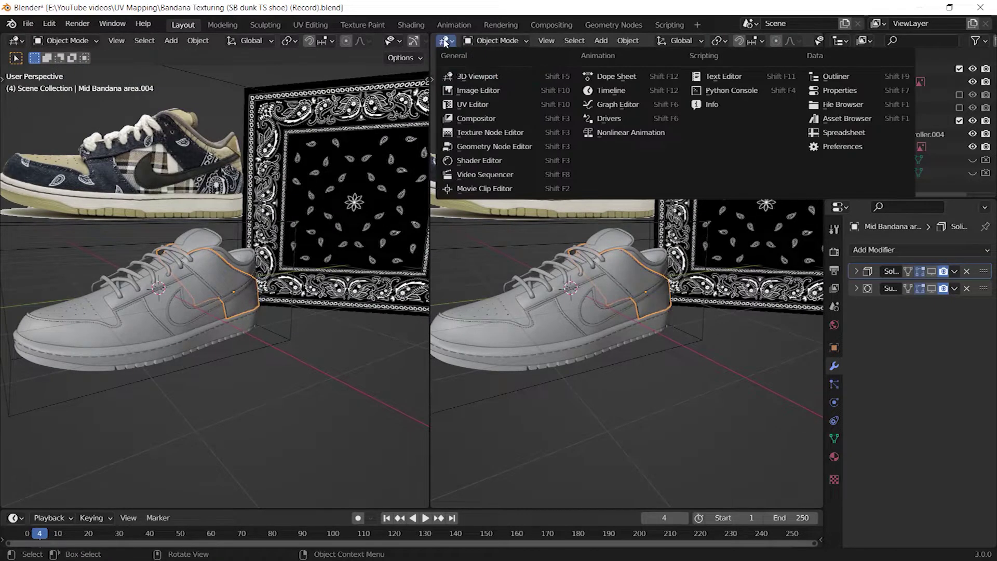
click(482, 104)
scroll(236, 331, up, 2)
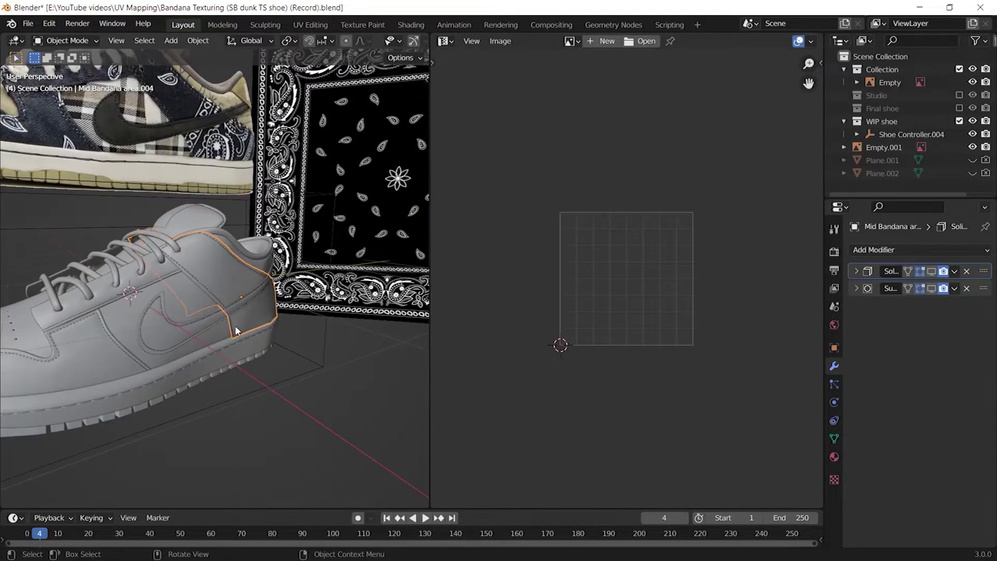
Hide all objects in the scene and add a mesh plane.
middle_drag(312, 295, 288, 278)
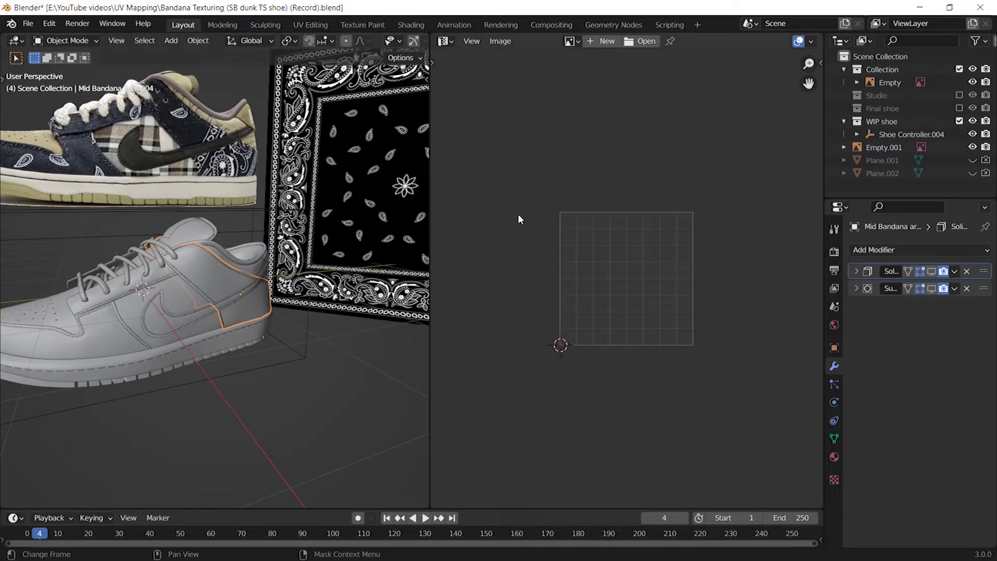
key(a)
key(h)
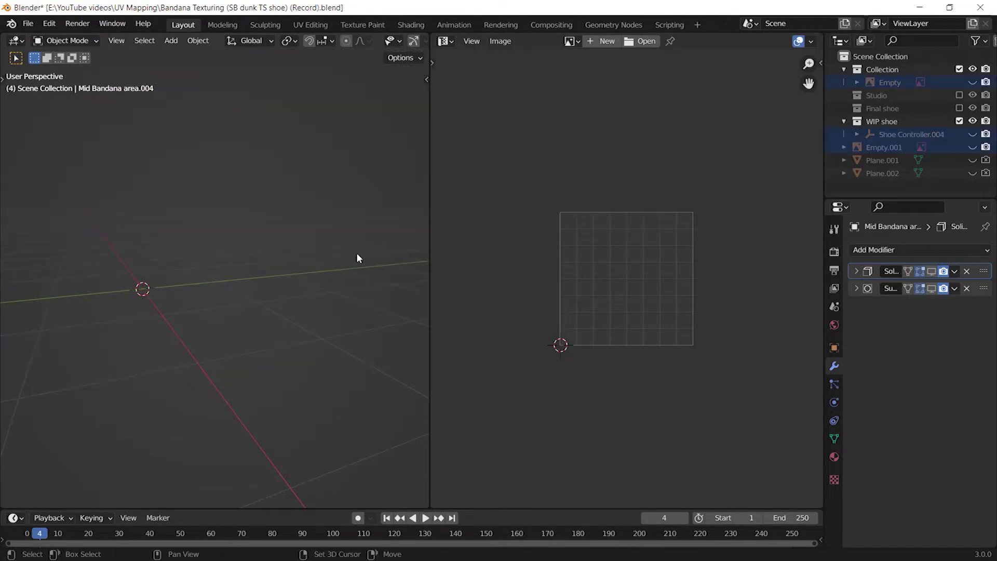
key(shift+a)
mouse_move(345, 112)
click(406, 117)
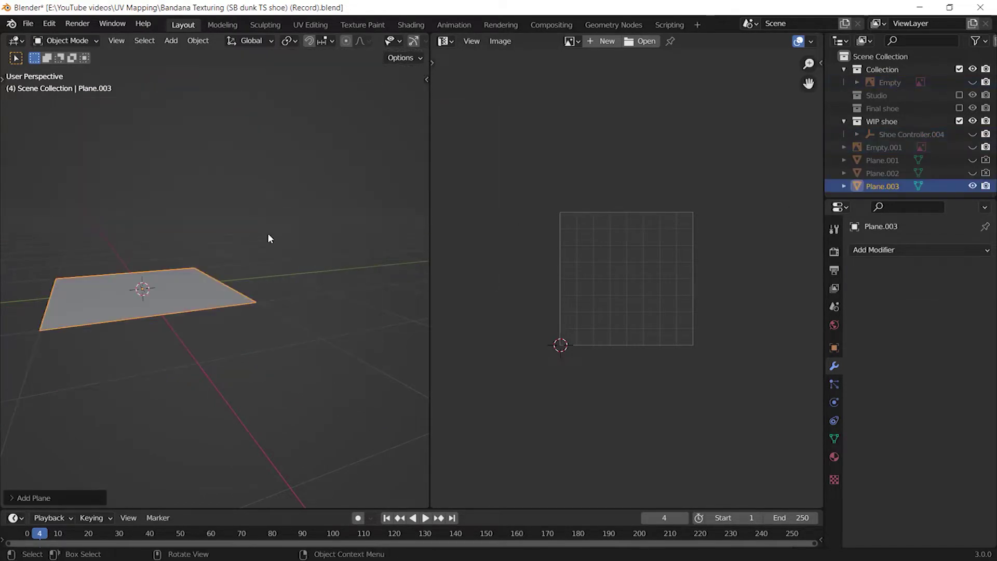
Unwrap the plane in Edit Mode and select its entire face in the UV Editor.
key(KP_Decimal)
scroll(272, 244, down, 3)
middle_drag(283, 284, 265, 336)
key(Tab)
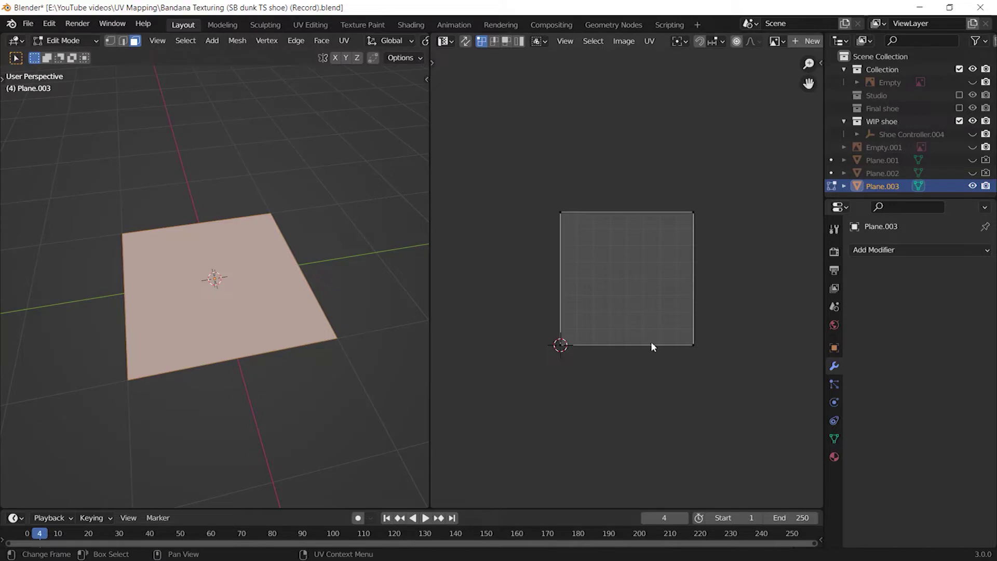
key(u)
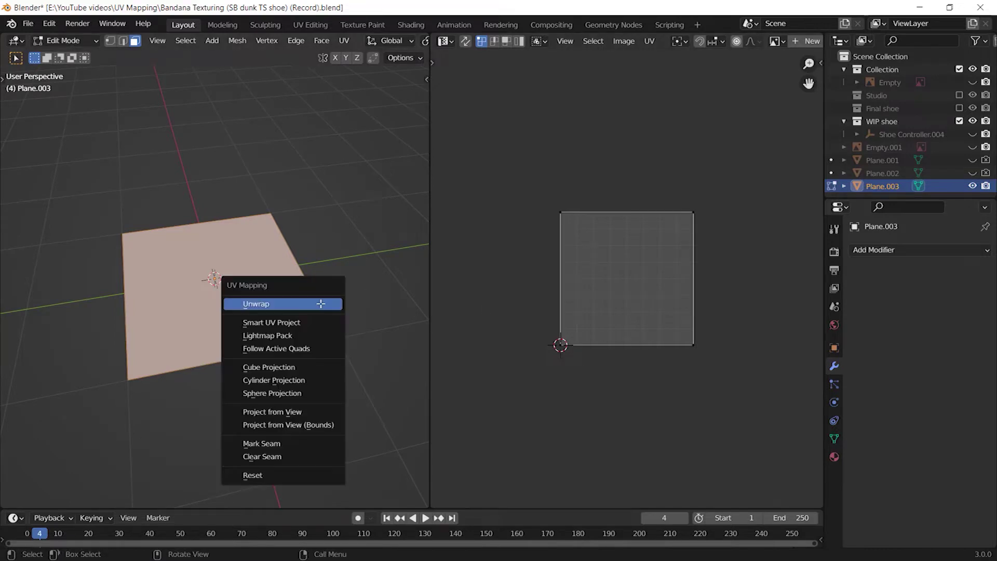
click(266, 306)
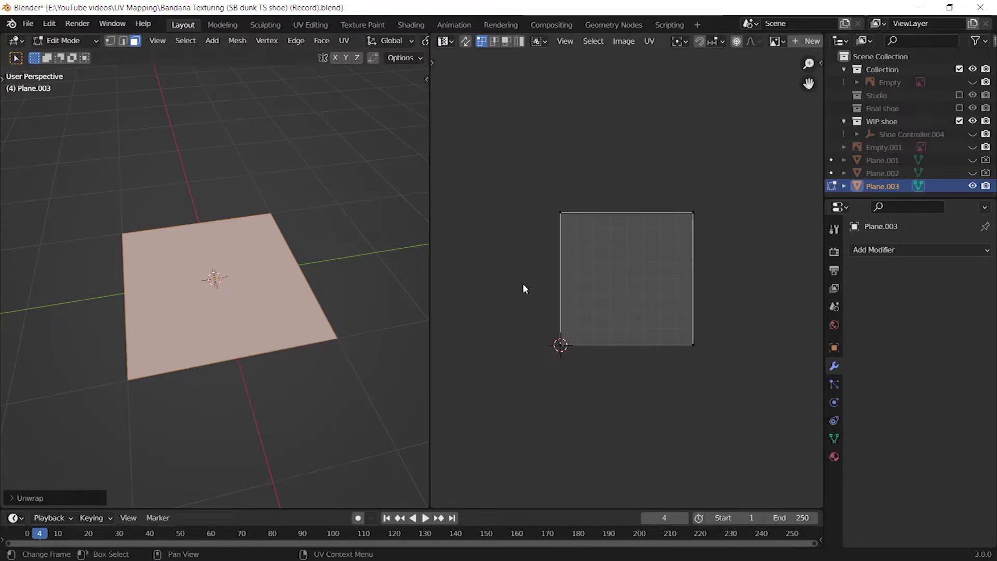
drag(517, 169, 740, 378)
scroll(726, 353, up, 2)
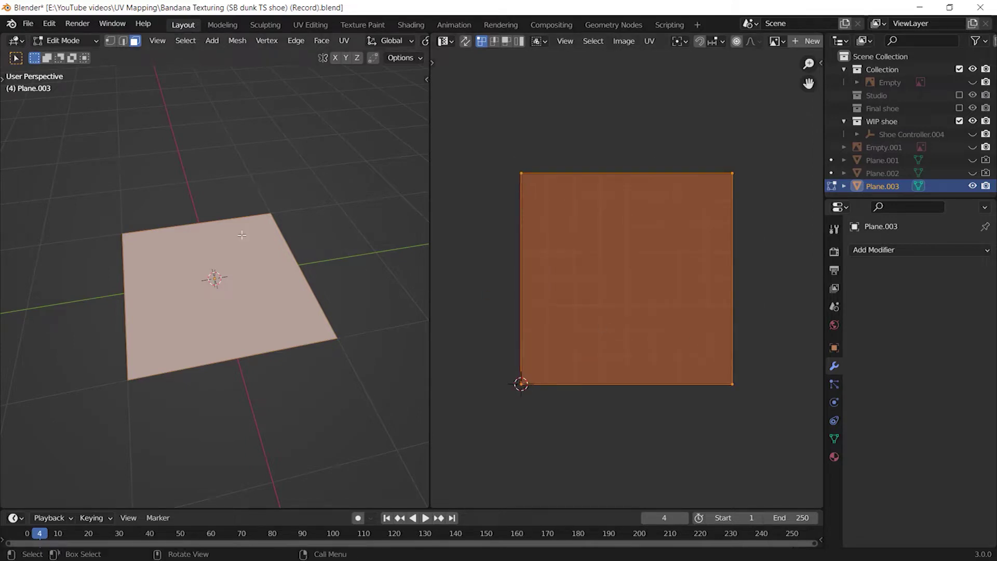
Extrude the plane's far edge along X, taper the new edge and raise it along Z to form a sloped segment.
click(214, 212)
middle_drag(253, 318, 267, 315)
key(e)
key(y)
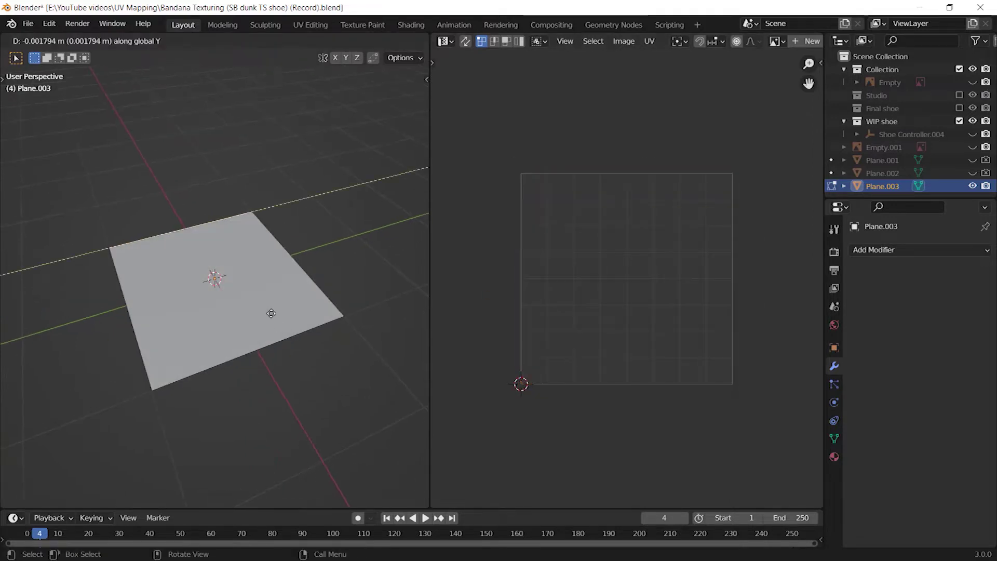
key(x)
click(319, 269)
key(s)
click(283, 223)
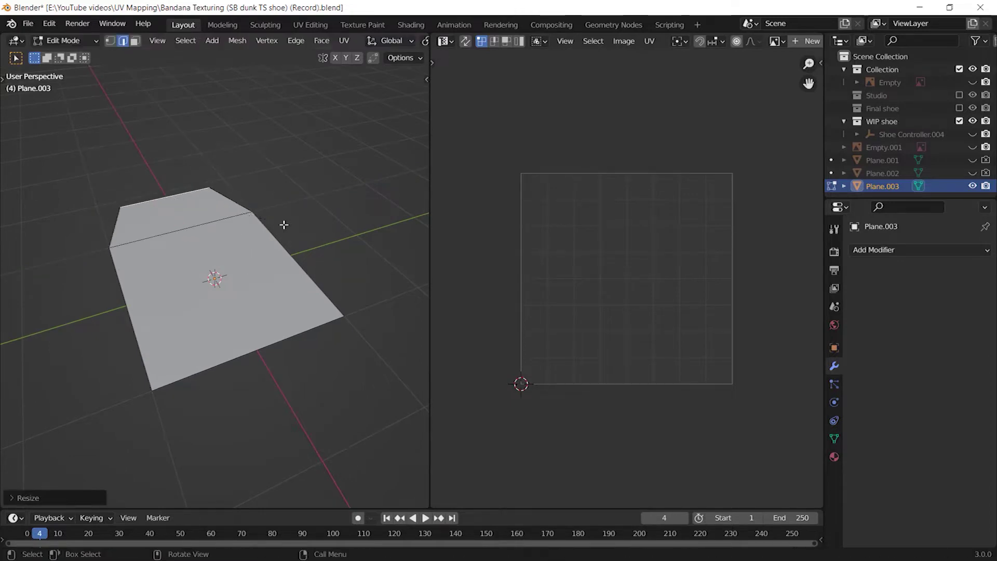
key(g)
key(z)
click(288, 190)
Extrude the raised edge upward along Z and scale it to form an upright third segment.
middle_drag(241, 285, 283, 255)
scroll(283, 255, down, 3)
key(e)
key(z)
click(281, 213)
key(s)
click(276, 211)
Rotate the end edge, extend the strip with a slanted fourth segment along X and return to Object Mode.
key(r)
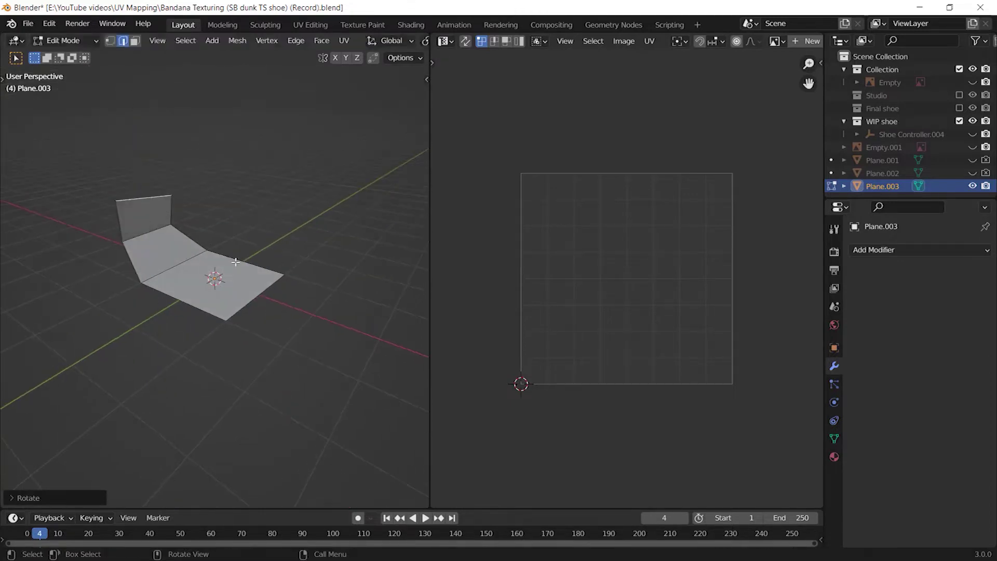
key(y)
click(274, 179)
key(g)
key(x)
click(238, 162)
key(Tab)
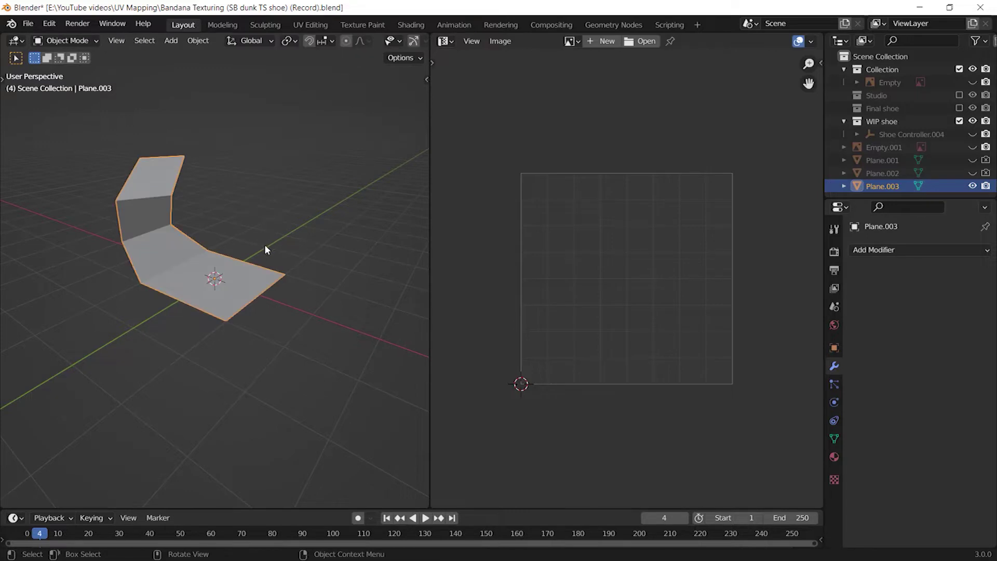
Select the whole bent strip and its UVs in Edit Mode, and unwrap the mesh.
scroll(268, 242, up, 2)
key(Tab)
key(a)
middle_drag(270, 205, 271, 243)
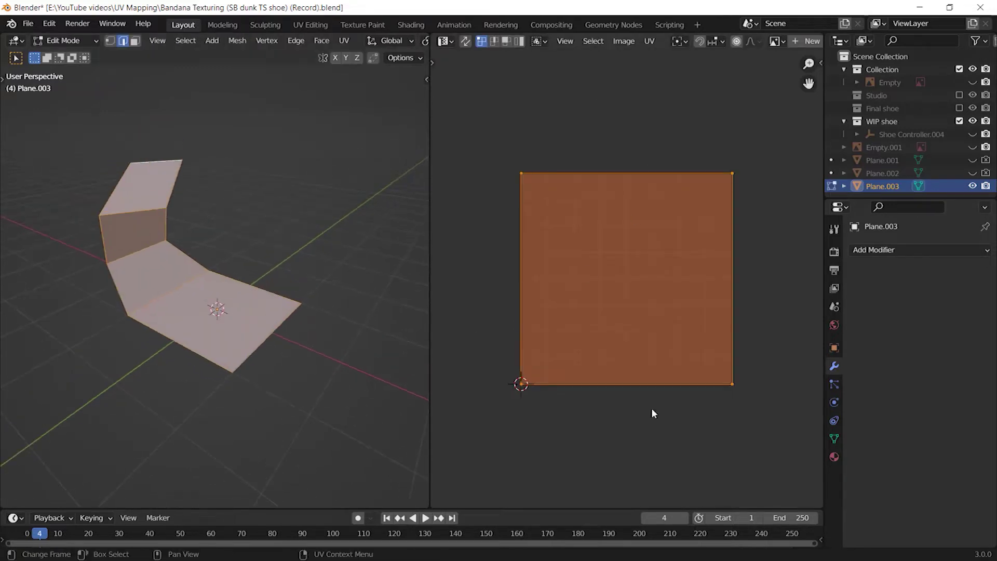
drag(464, 111, 779, 514)
mouse_move(756, 321)
middle_down()
mouse_move(746, 329)
mouse_move(761, 310)
middle_up()
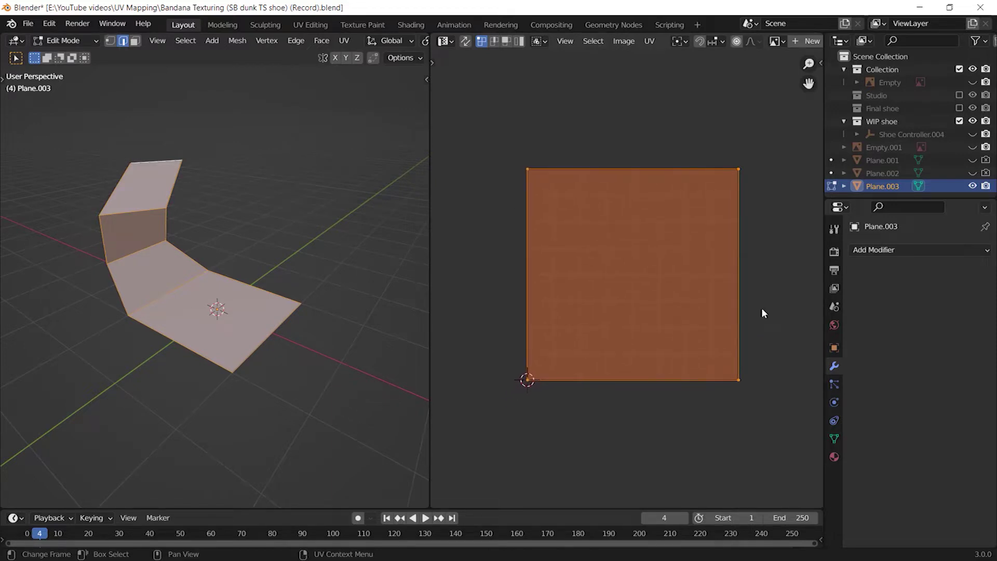
middle_drag(376, 371, 244, 307)
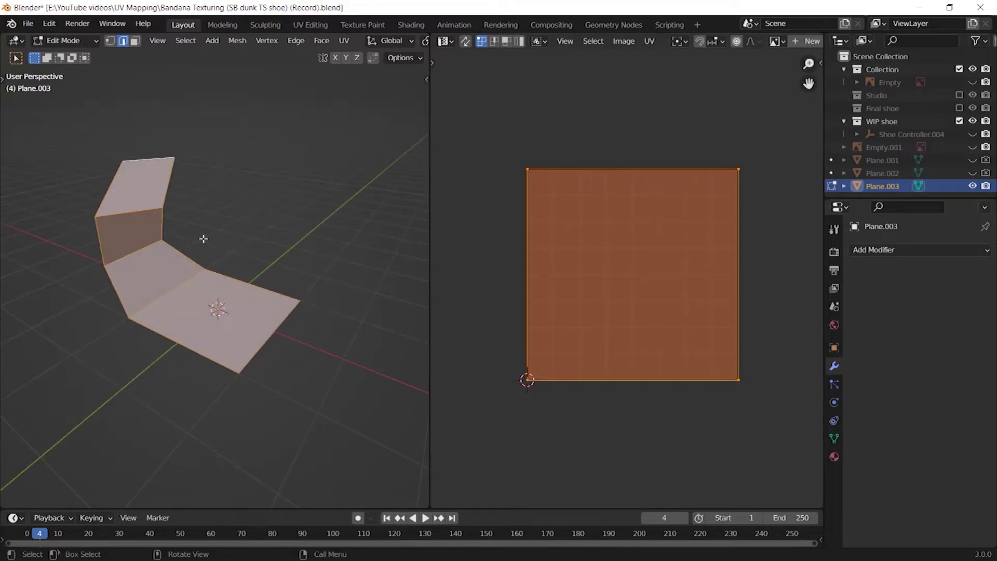
key(u)
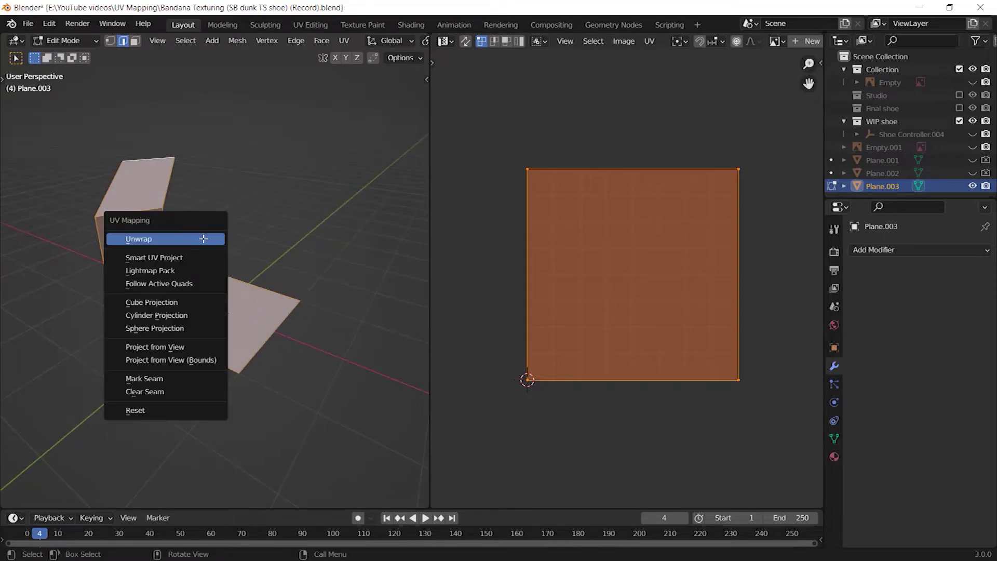
click(131, 238)
scroll(616, 370, up, 1)
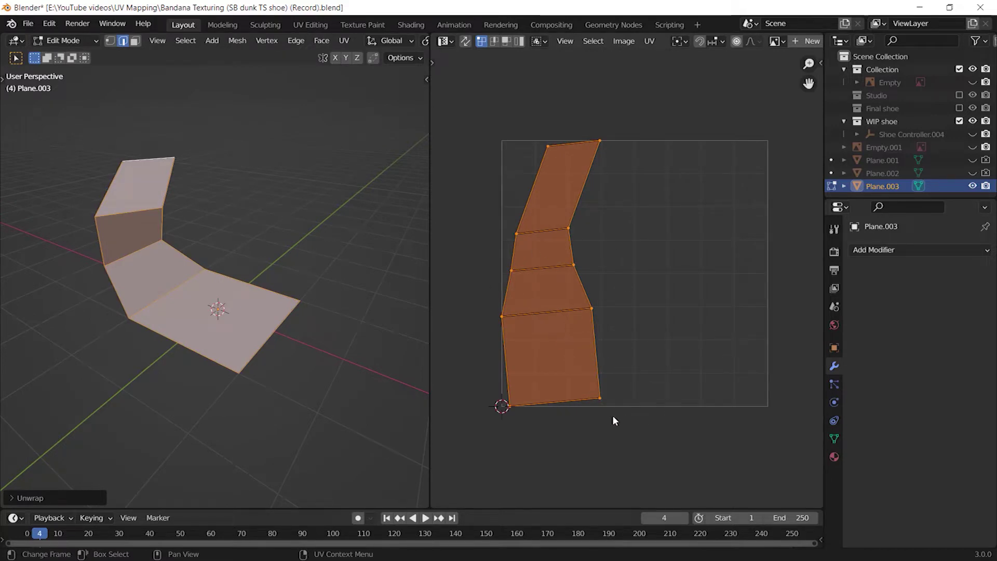
scroll(592, 420, down, 1)
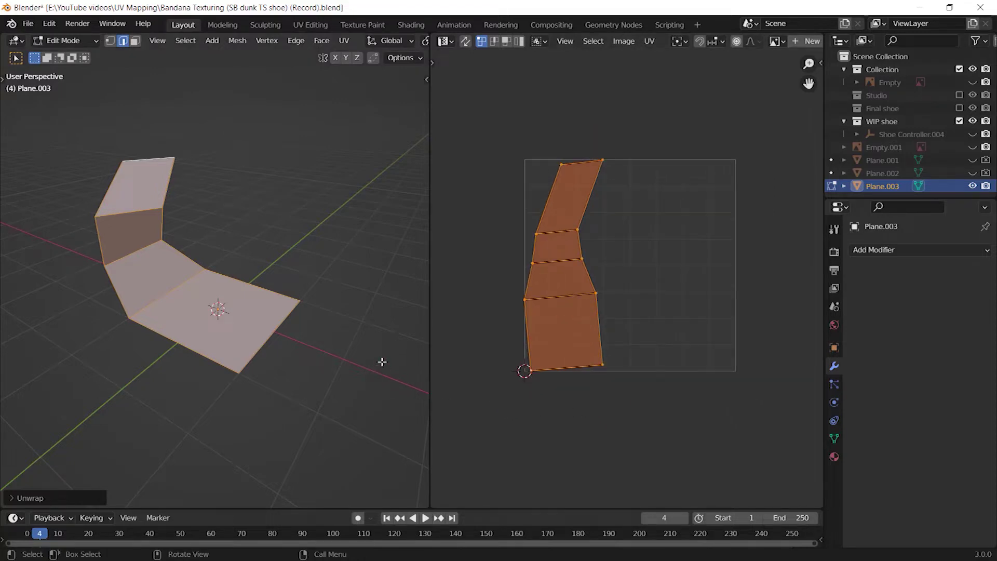
Extrude all faces of the bent strip downward about 0.21 m to give it thickness.
middle_drag(370, 327, 203, 299)
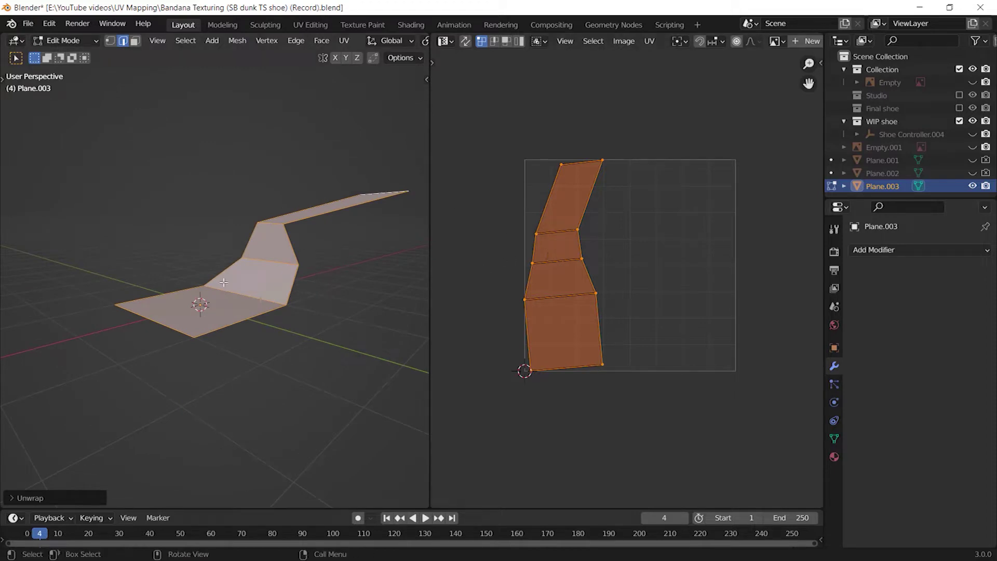
middle_drag(207, 283, 380, 320)
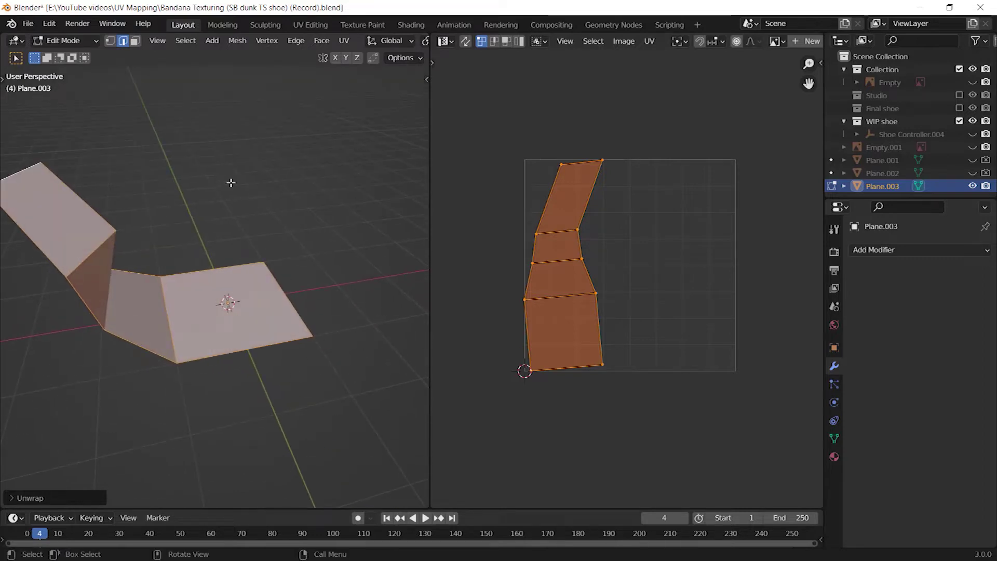
middle_drag(322, 315, 283, 308)
middle_drag(327, 282, 366, 256)
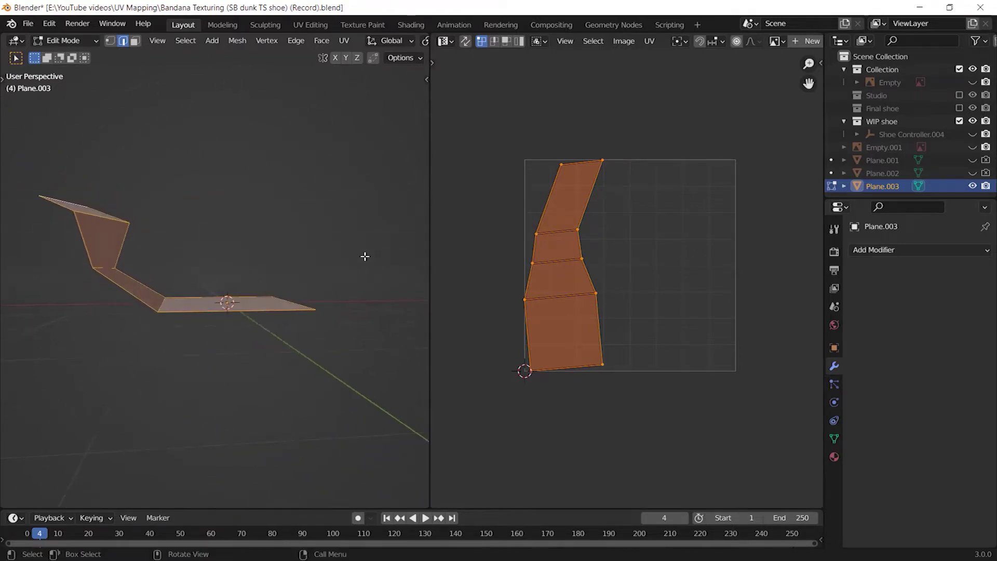
key(e)
click(352, 264)
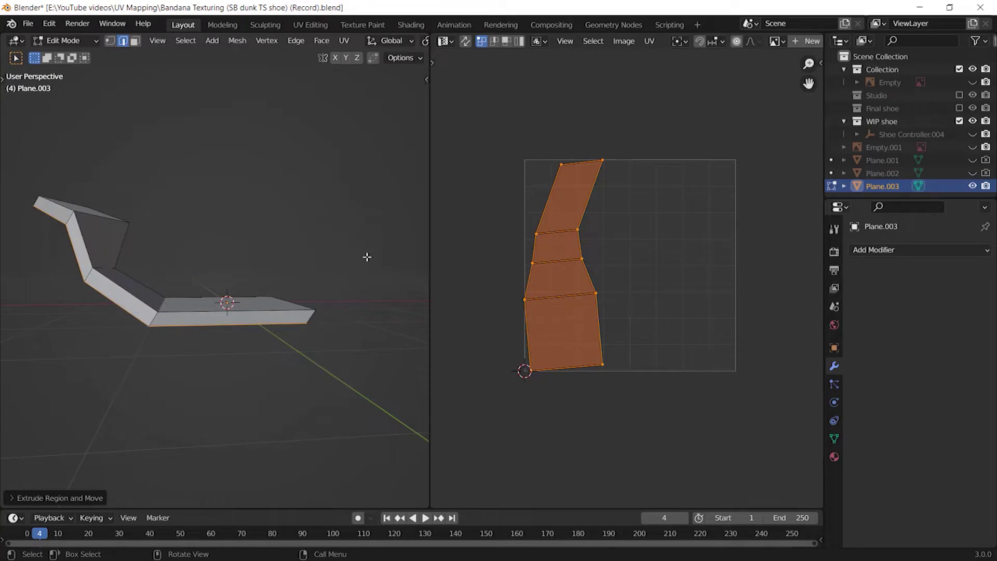
Try to unwrap the entire thickened strip and open the info log to read the unwrap message.
middle_drag(367, 257, 331, 279)
key(a)
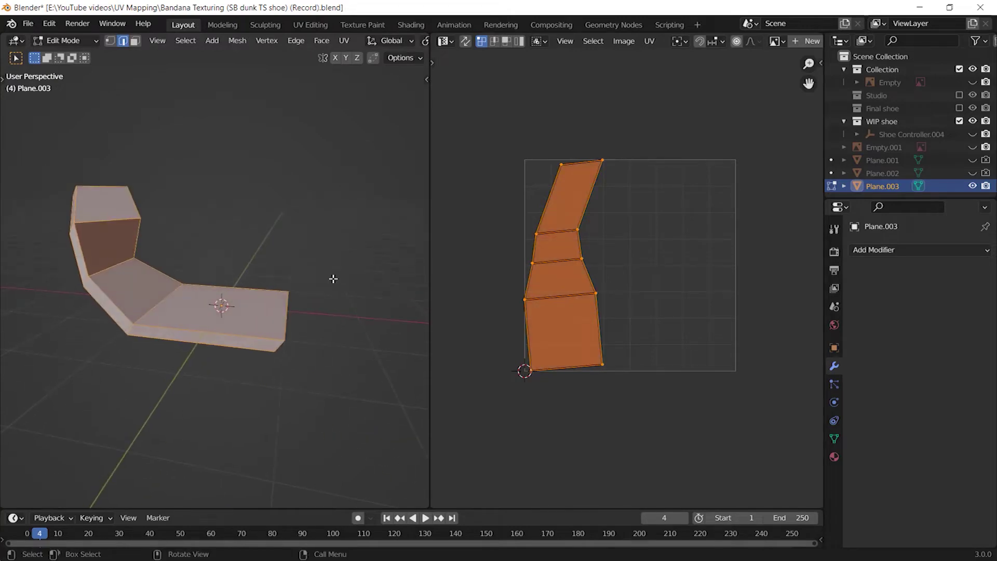
key(u)
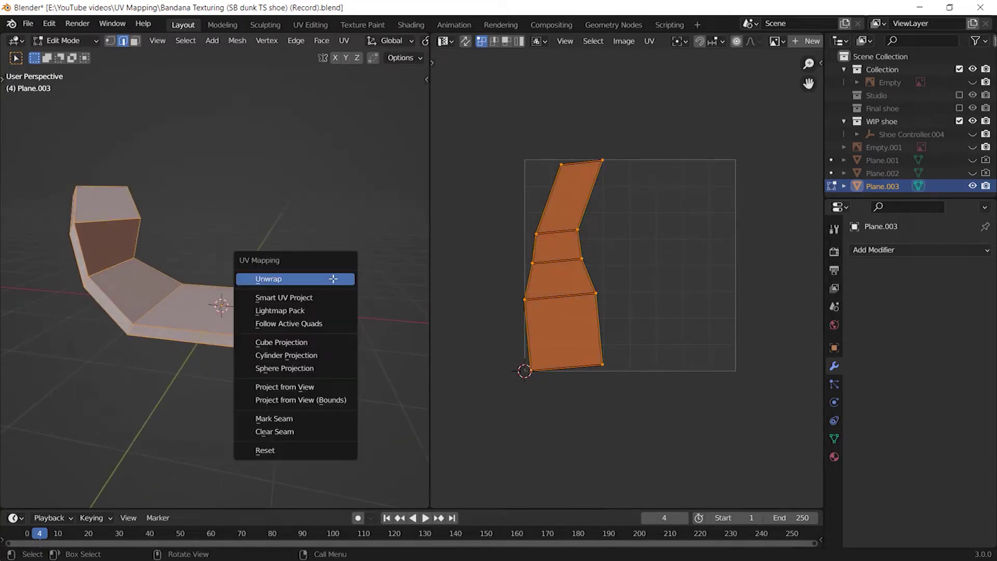
click(261, 281)
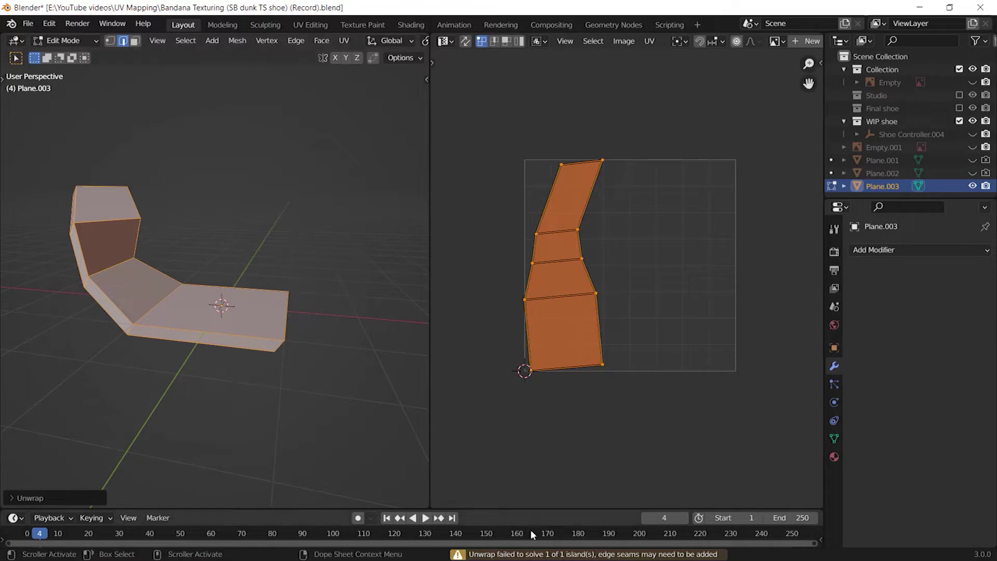
click(462, 554)
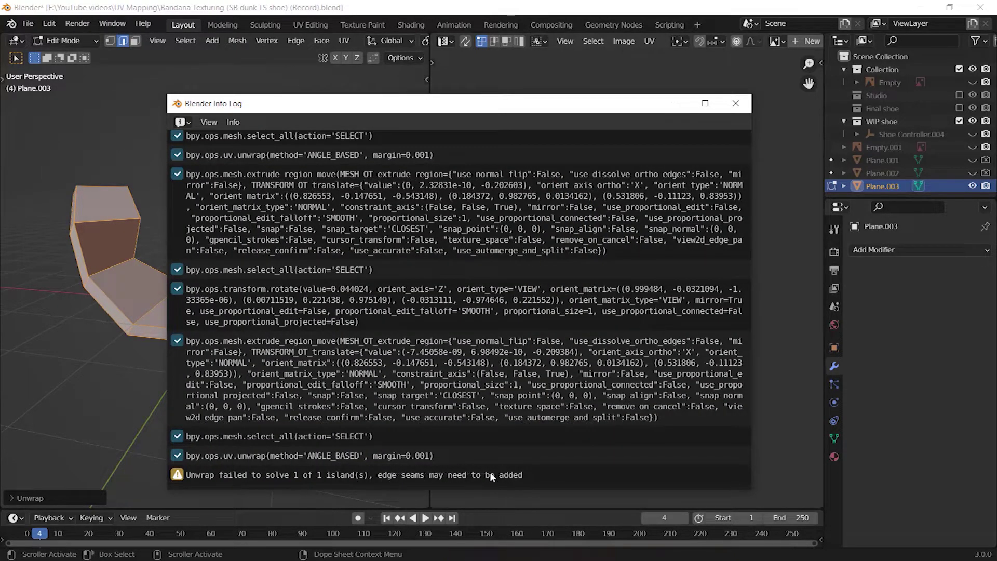
drag(490, 472, 556, 482)
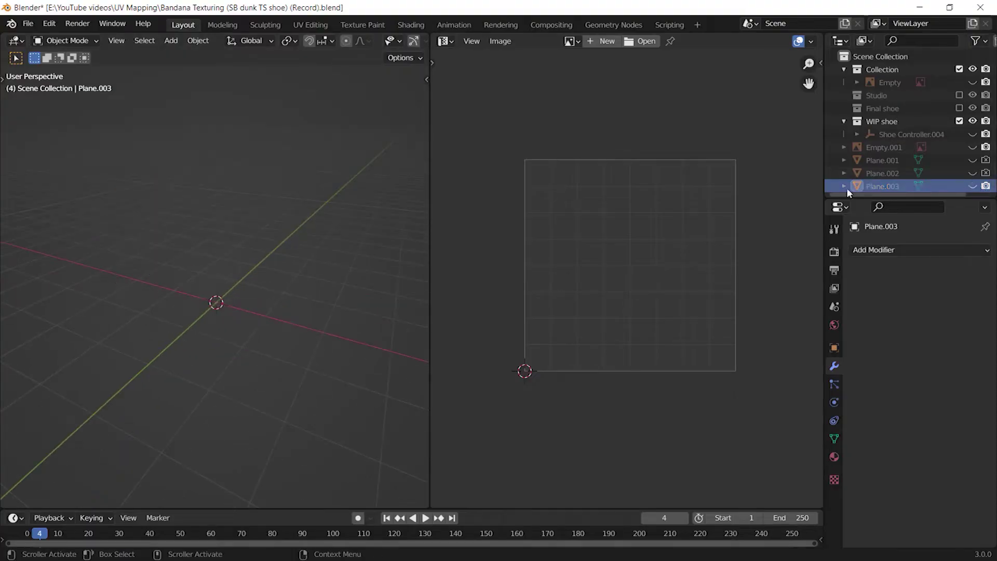
Add a new mesh plane, make the Outliner taller to show its entry and enter Edit Mode on it.
key(shift+a)
mouse_move(329, 223)
click(394, 224)
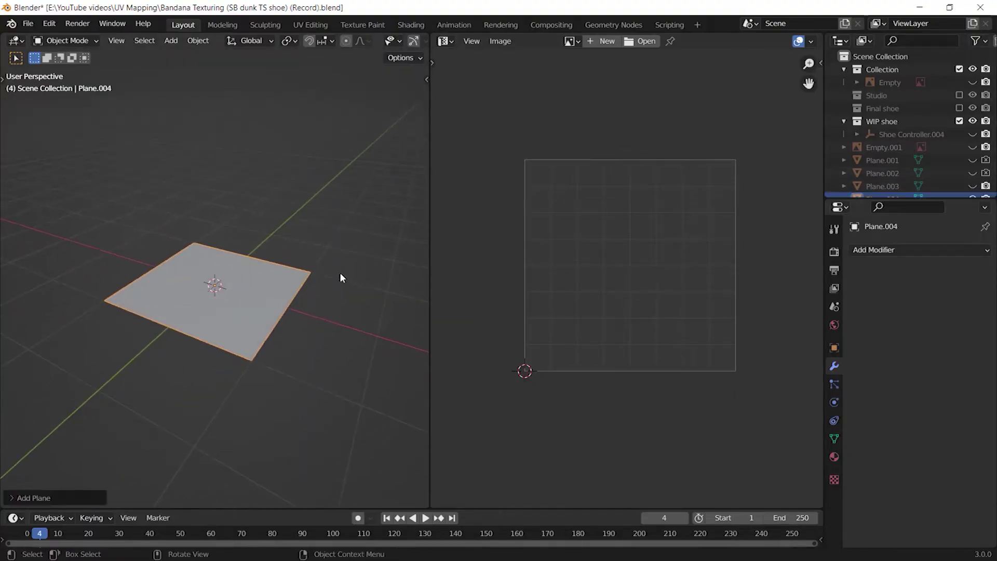
drag(914, 200, 914, 223)
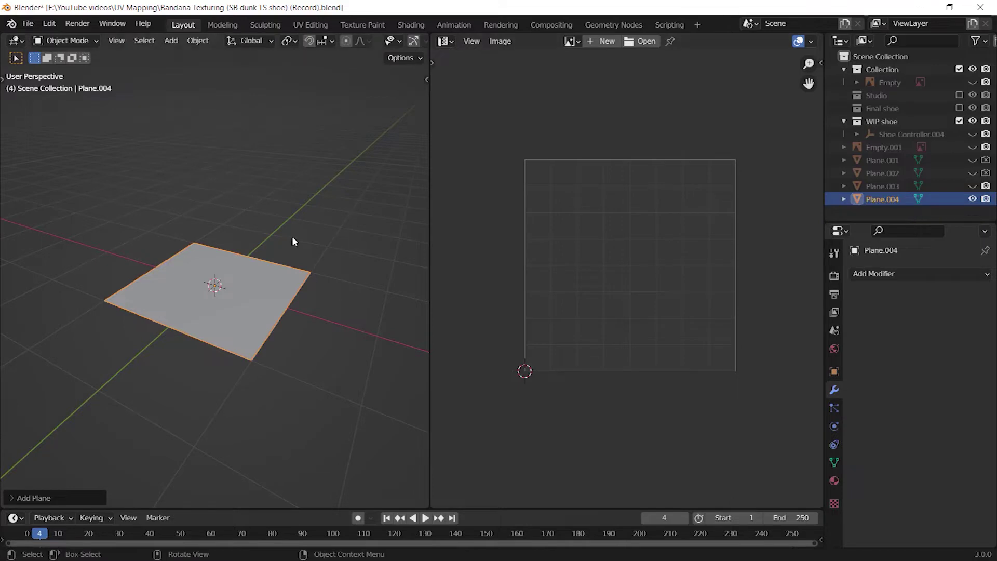
key(Tab)
scroll(314, 290, up, 1)
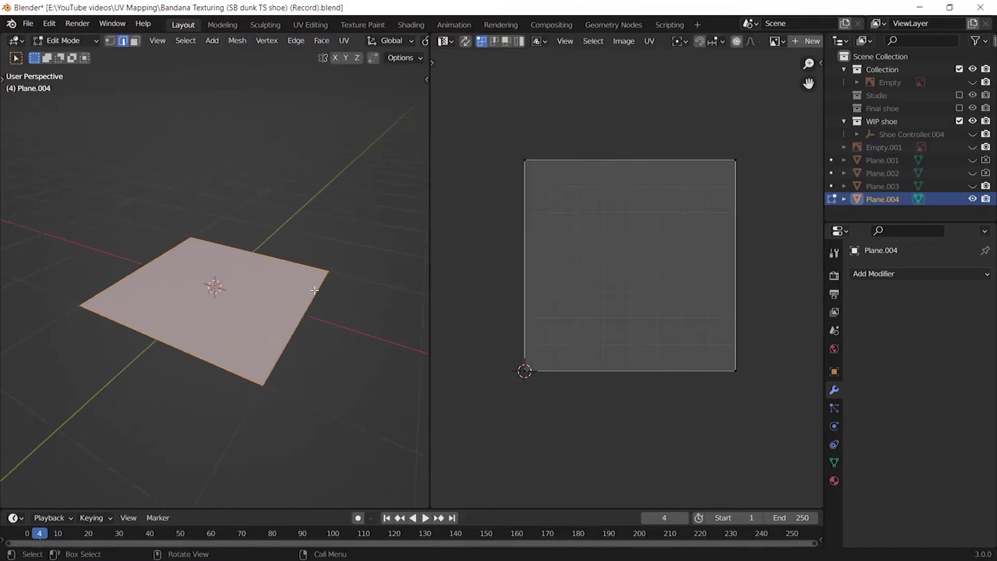
Add one centred loop cut along the plane's Y axis, then select the whole mesh and check the middle edge in the UV layout.
middle_drag(314, 290, 356, 310)
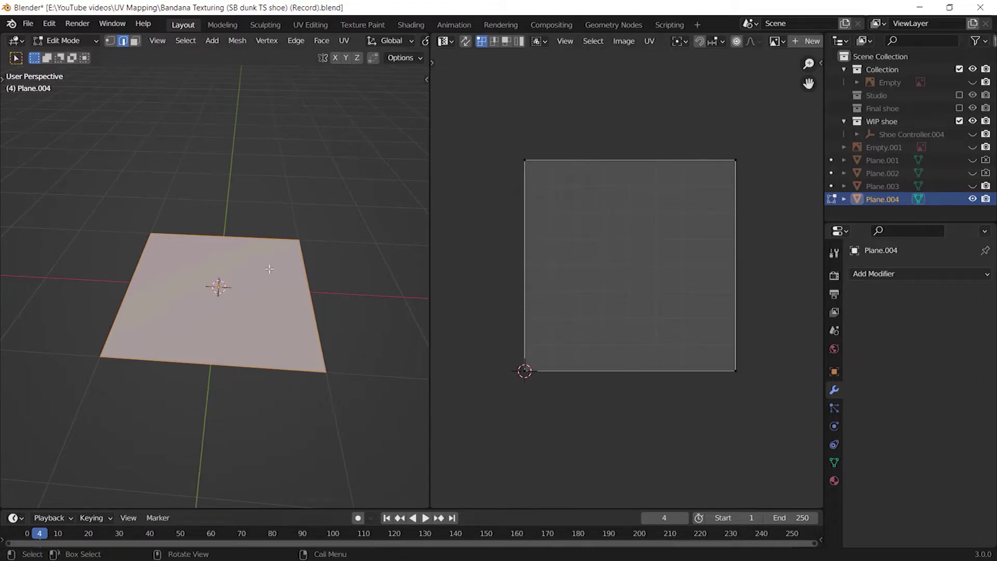
key(ctrl+r)
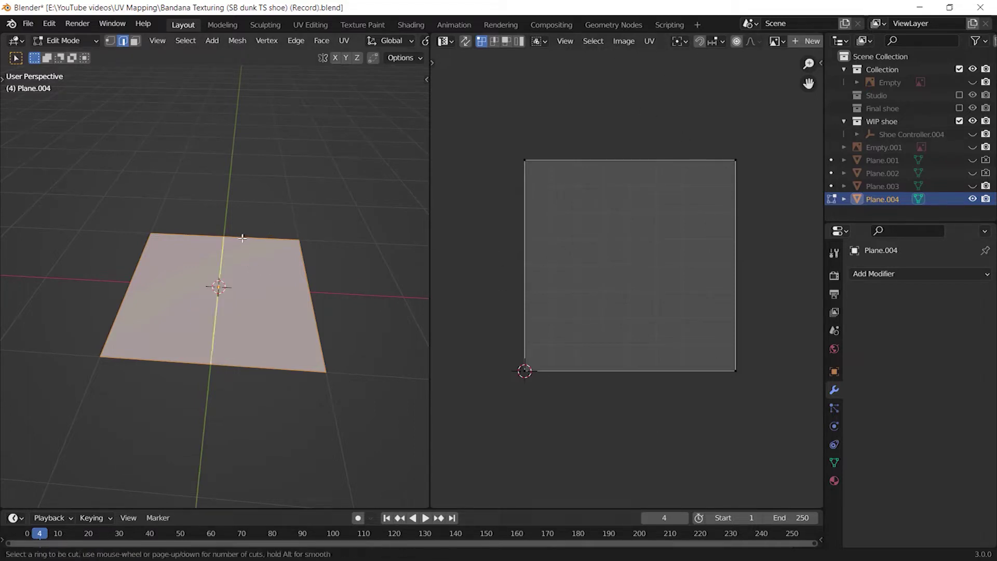
click(242, 238)
right_click(242, 238)
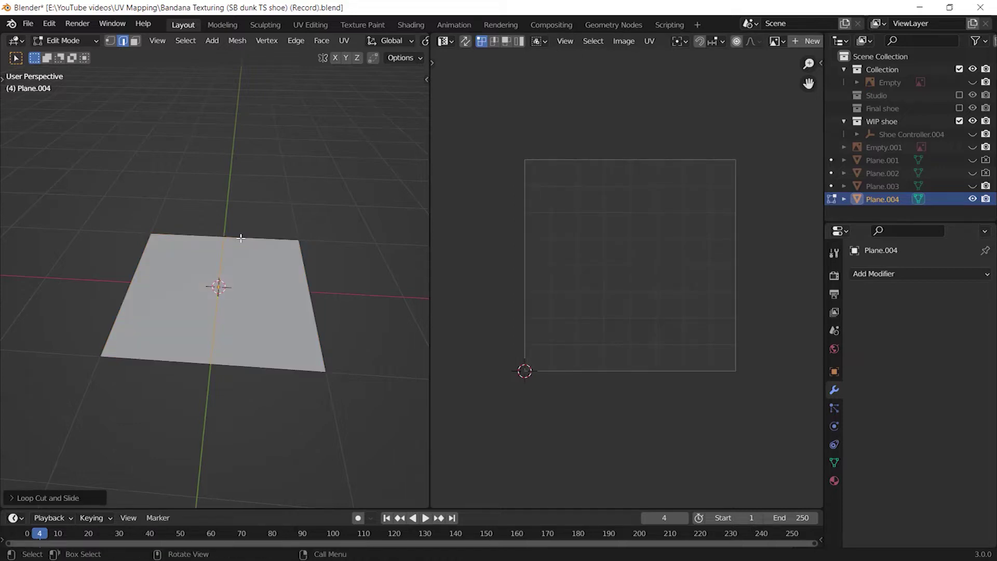
middle_drag(241, 238, 254, 234)
key(a)
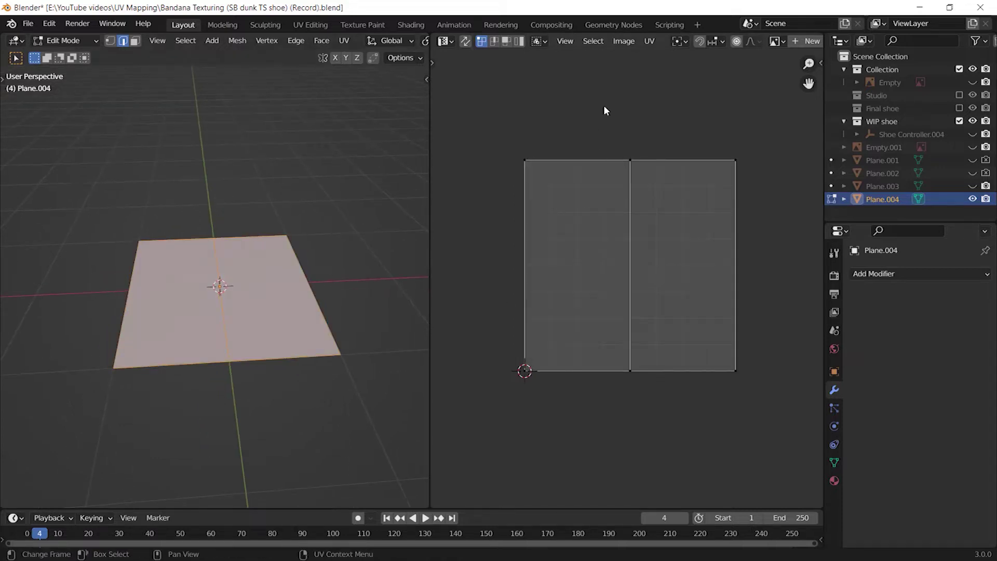
drag(603, 111, 655, 406)
click(758, 217)
Mark the plane's middle edge as a seam.
middle_drag(343, 250, 318, 284)
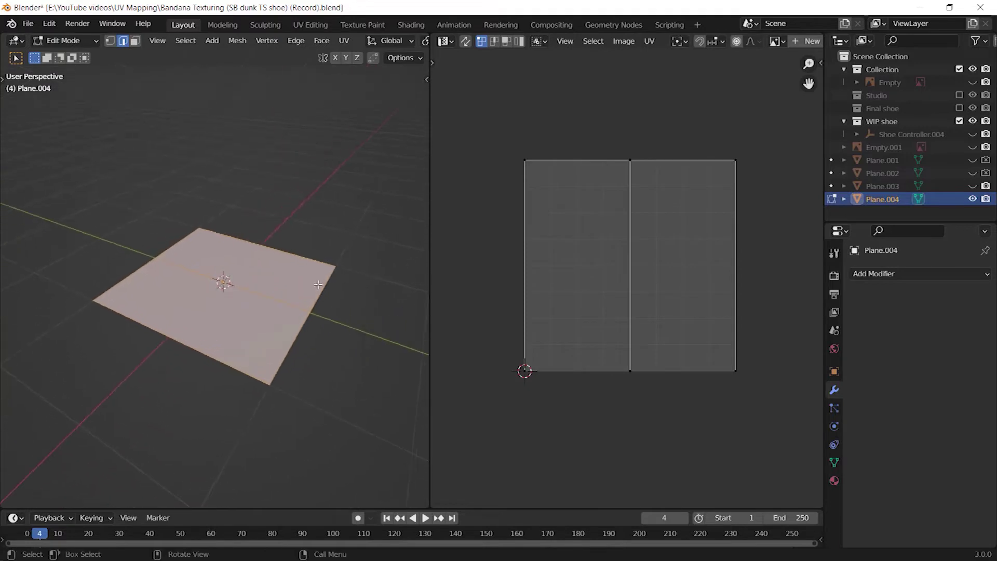
click(245, 299)
key(u)
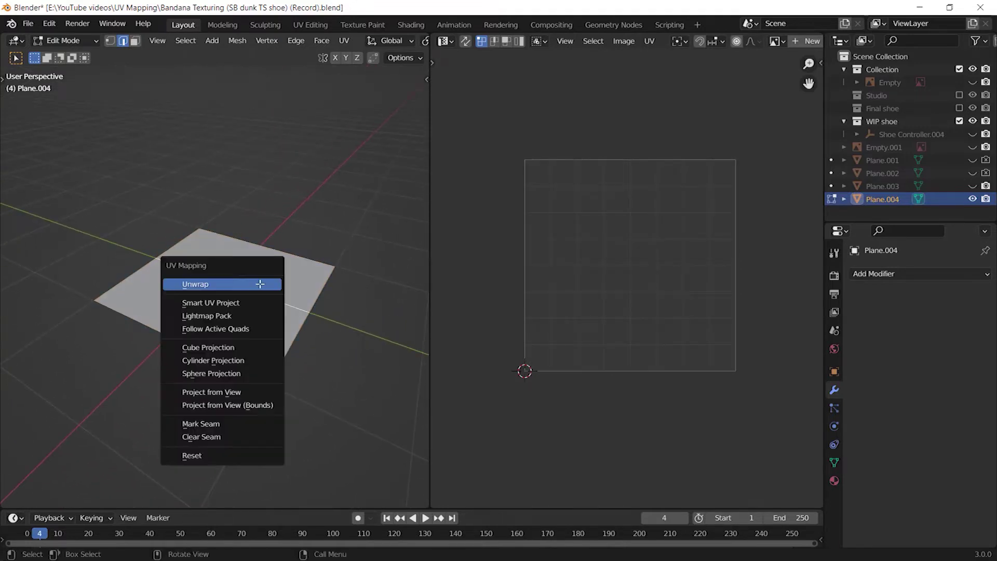
click(194, 425)
Select the whole plane and unwrap it along the marked seam.
key(a)
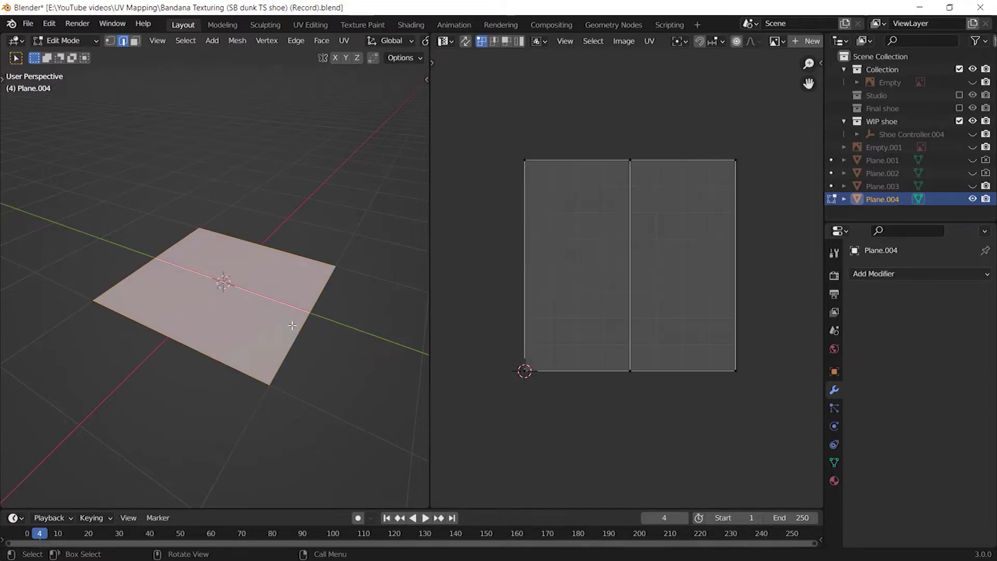
key(u)
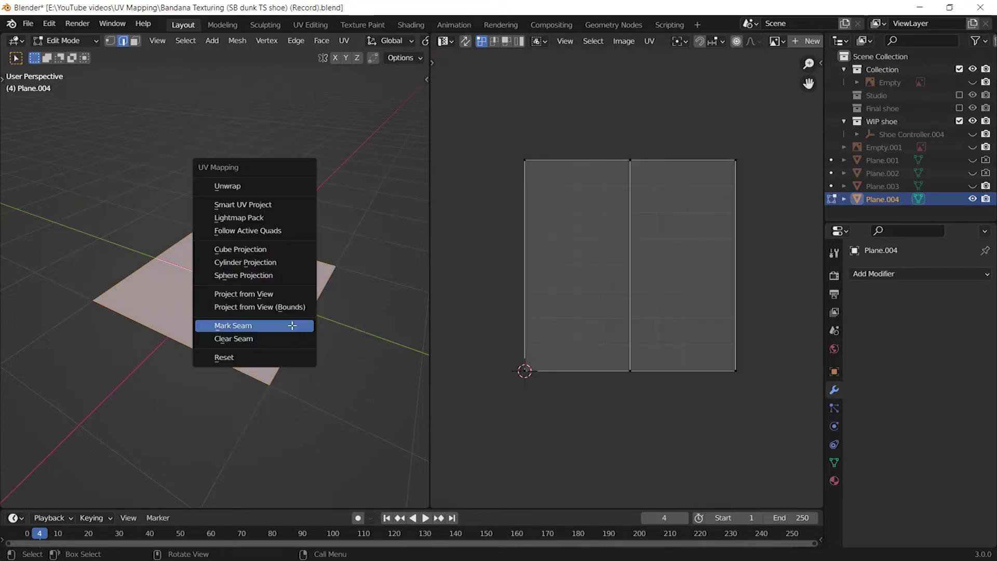
click(218, 186)
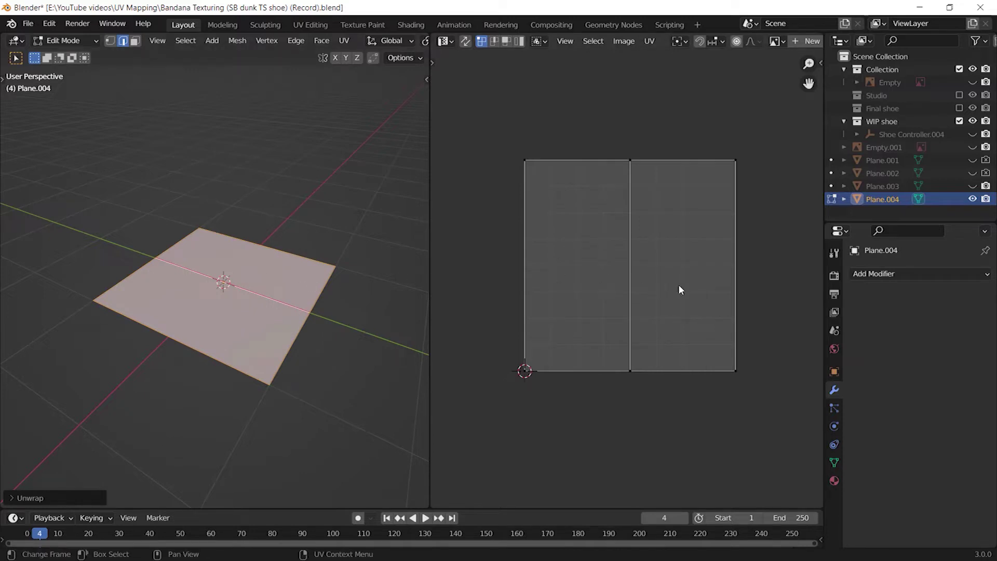
Select each half of the unwrapped plane as a linked UV island and move the two halves apart in the UV layout.
key(l)
key(g)
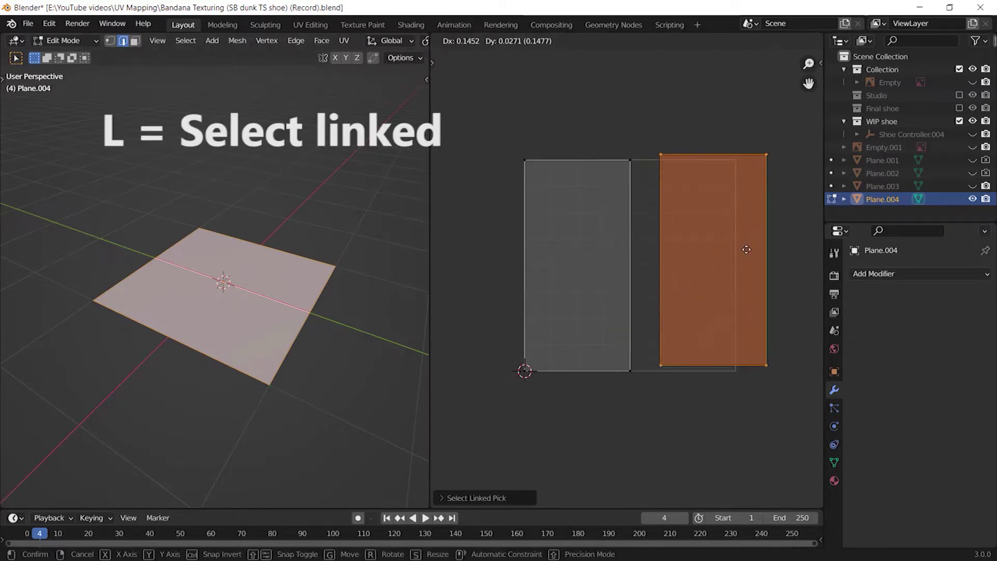
click(785, 206)
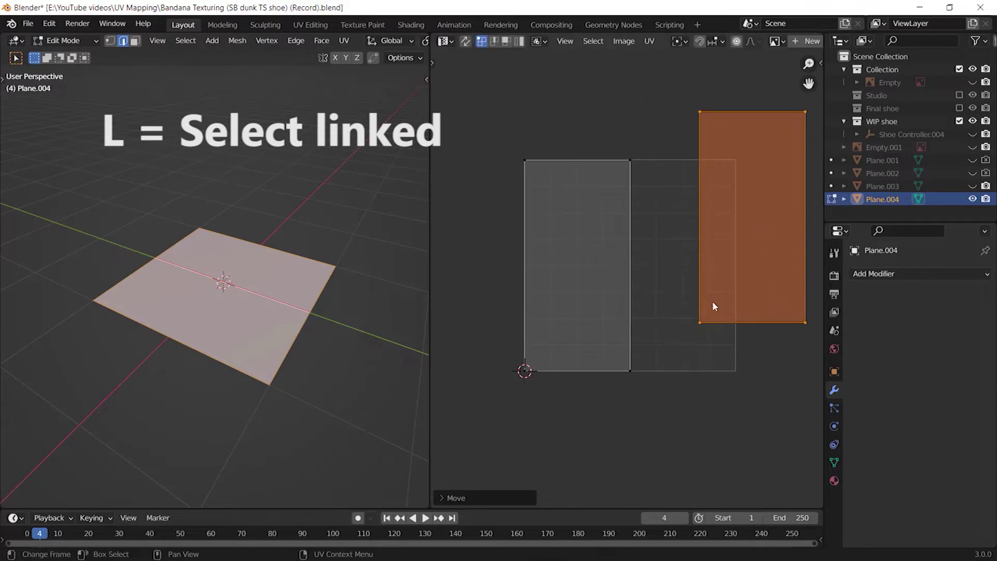
click(655, 331)
key(l)
key(g)
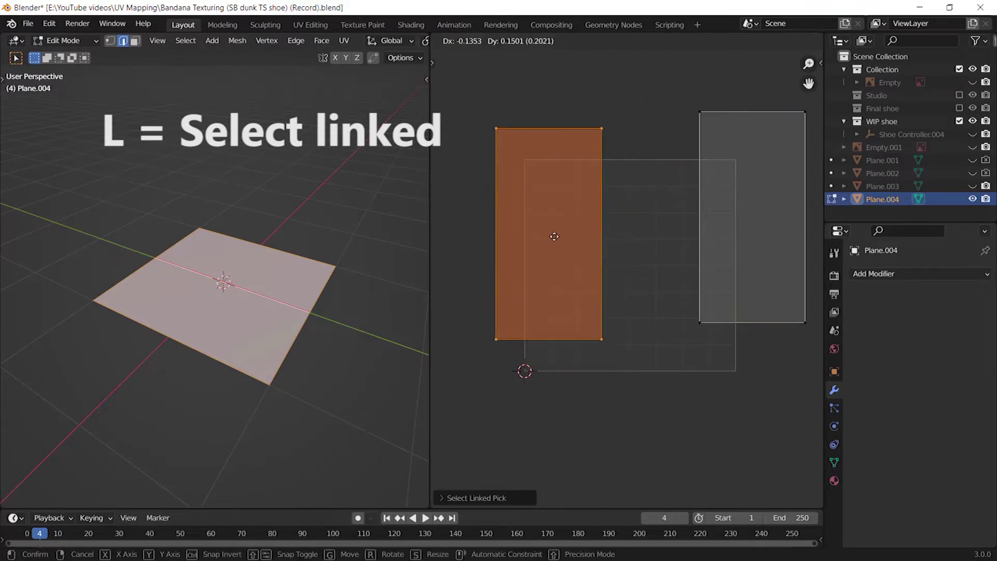
click(603, 249)
key(ctrl+r)
scroll(264, 300, up, 1)
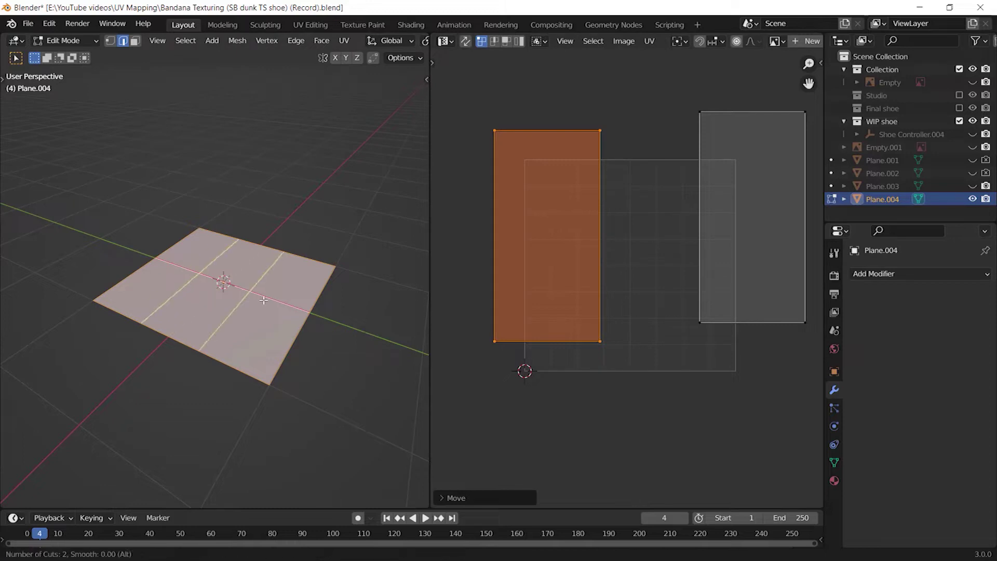
key(Escape)
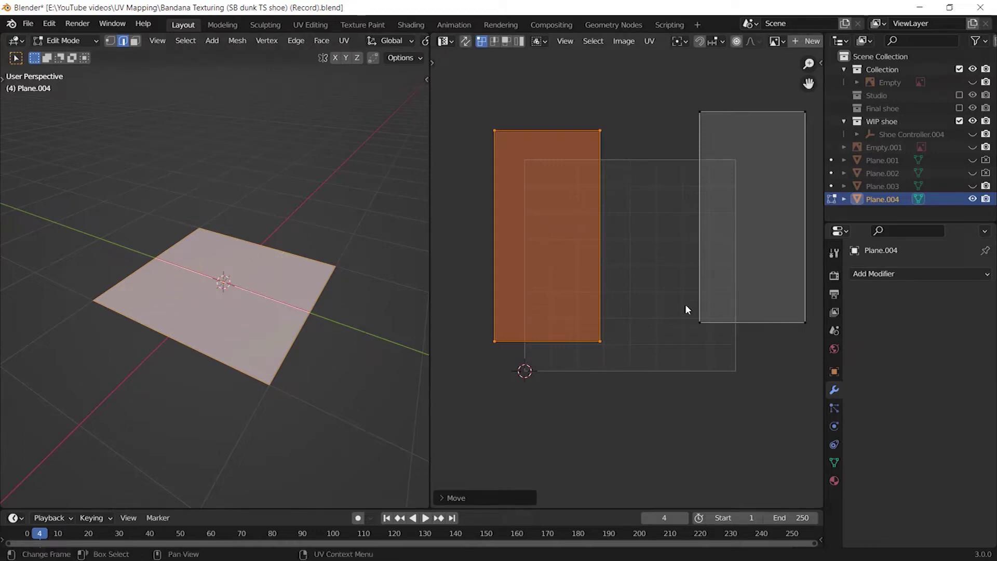
Clear the UV selection and move the farther UV island back beside the other half.
key(alt+a)
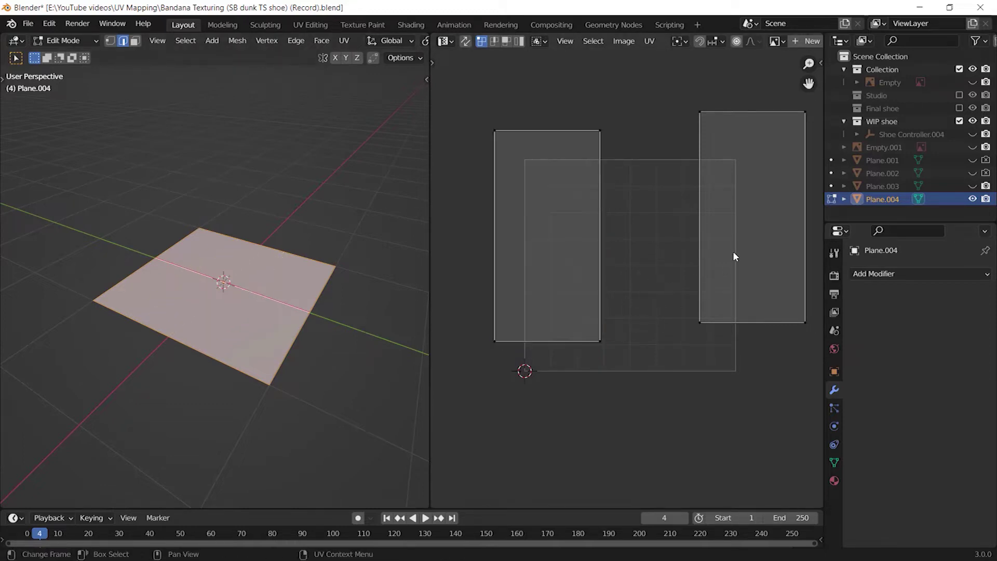
key(l)
key(g)
click(667, 326)
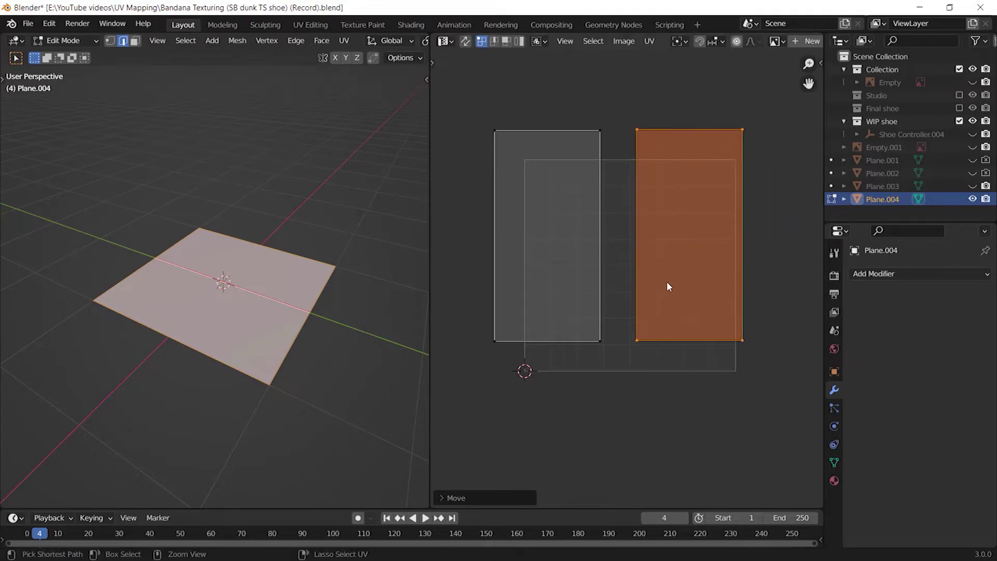
Undo the UV island moves back to the unwrapped layout with both halves touching.
key(ctrl+z)
key(ctrl+z)
key(ctrl+z)
key(ctrl+z)
key(ctrl+z)
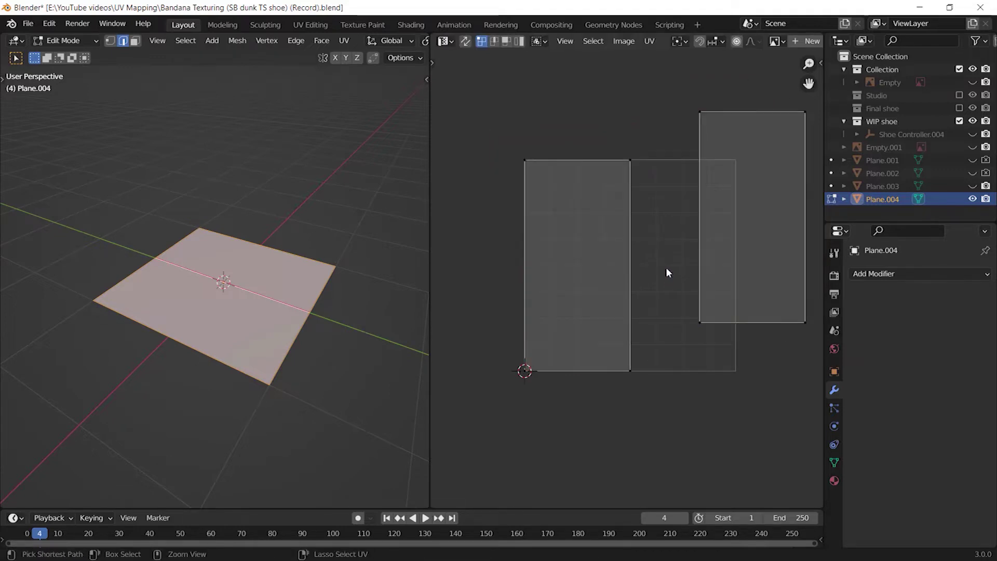
key(ctrl+z)
Add five evenly spaced loop cuts across the plane, perpendicular to the existing middle seam, and mark them as seams.
middle_drag(341, 277, 359, 256)
key(ctrl+r)
scroll(265, 272, up, 4)
click(266, 274)
right_click(268, 283)
key(u)
click(221, 457)
Select the whole plane, unwrap it along all its seams and clear the UV selection.
key(a)
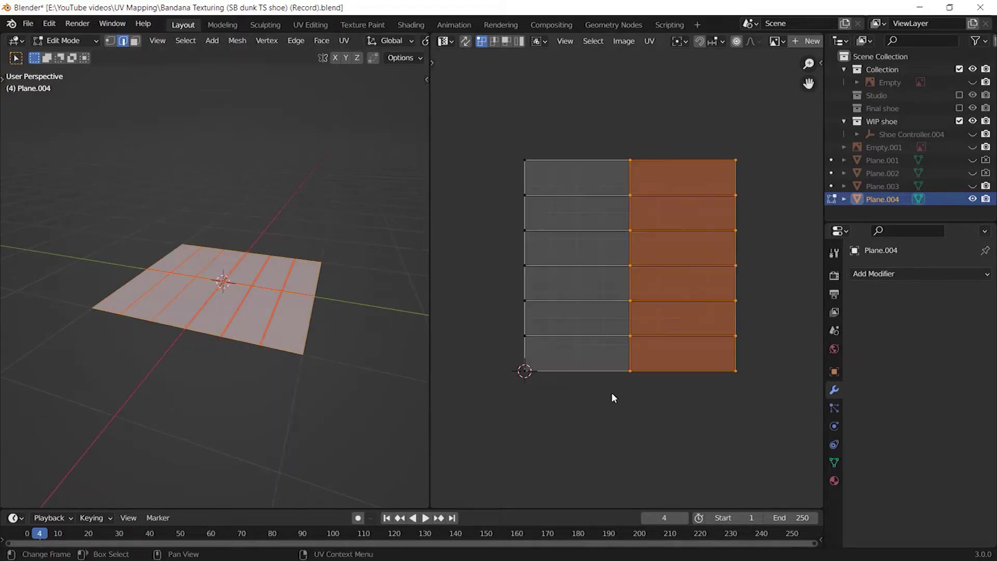
click(612, 392)
key(l)
key(g)
right_click(719, 264)
key(u)
click(311, 148)
click(666, 415)
Select several of the small UV pieces as linked islands and try moving them in the UV layout.
key(l)
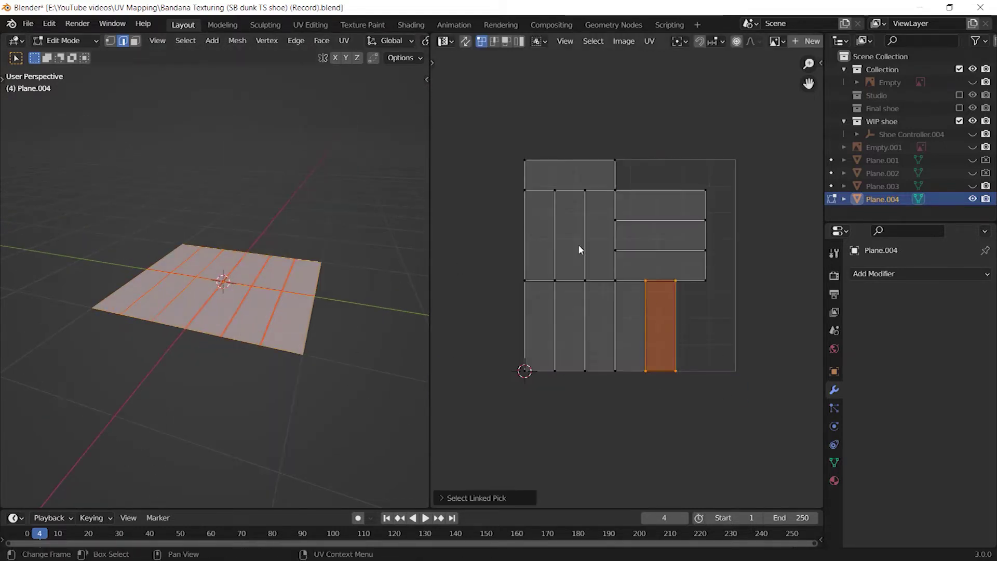
key(l)
key(l)
click(615, 434)
key(l)
key(l)
key(l)
key(g)
right_click(607, 322)
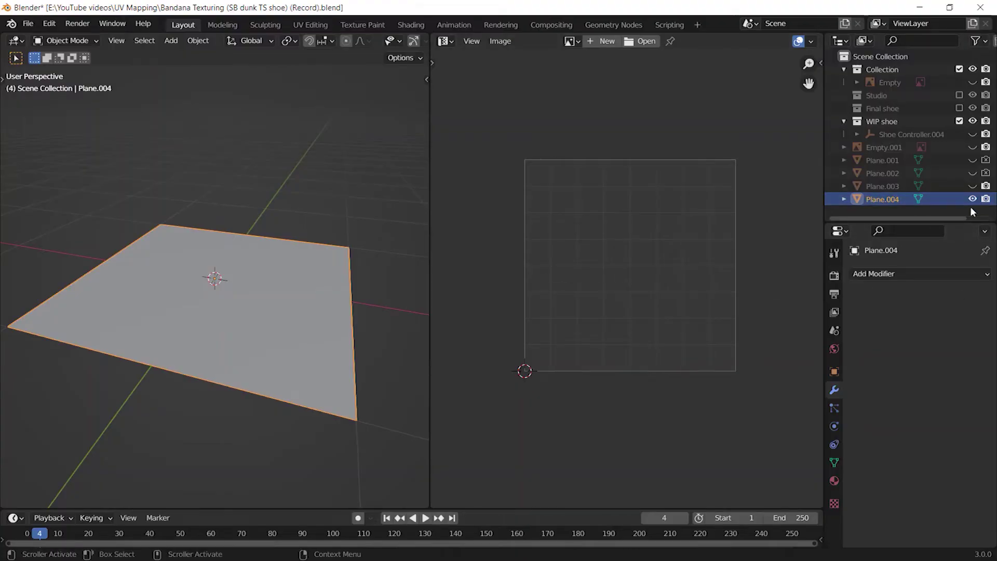
Hide Plane.004, unhide Plane.003 and select the bent, thick shape in the viewport.
click(971, 199)
click(973, 187)
scroll(186, 243, down, 2)
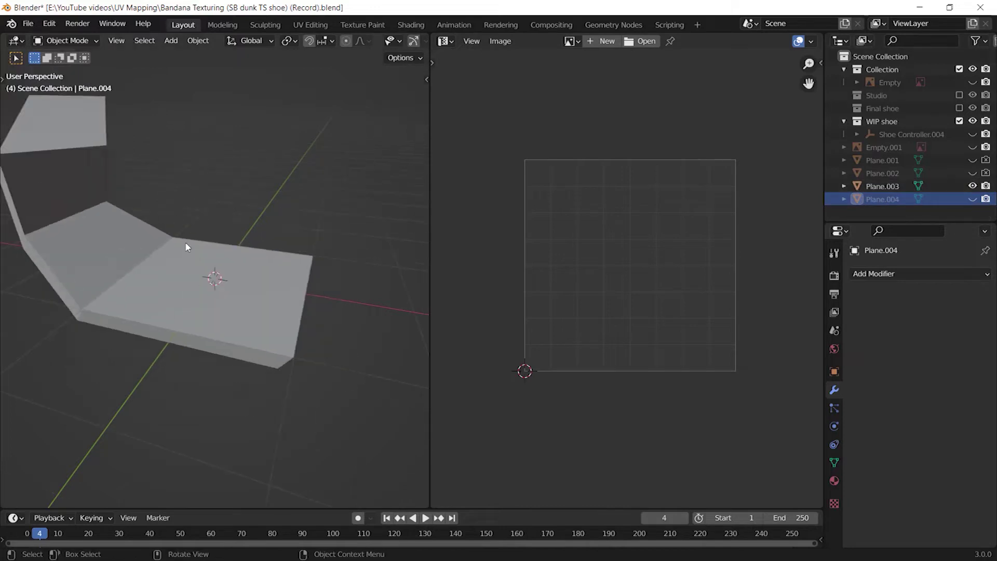
click(194, 296)
key(KP_Decimal)
middle_drag(192, 294, 163, 231)
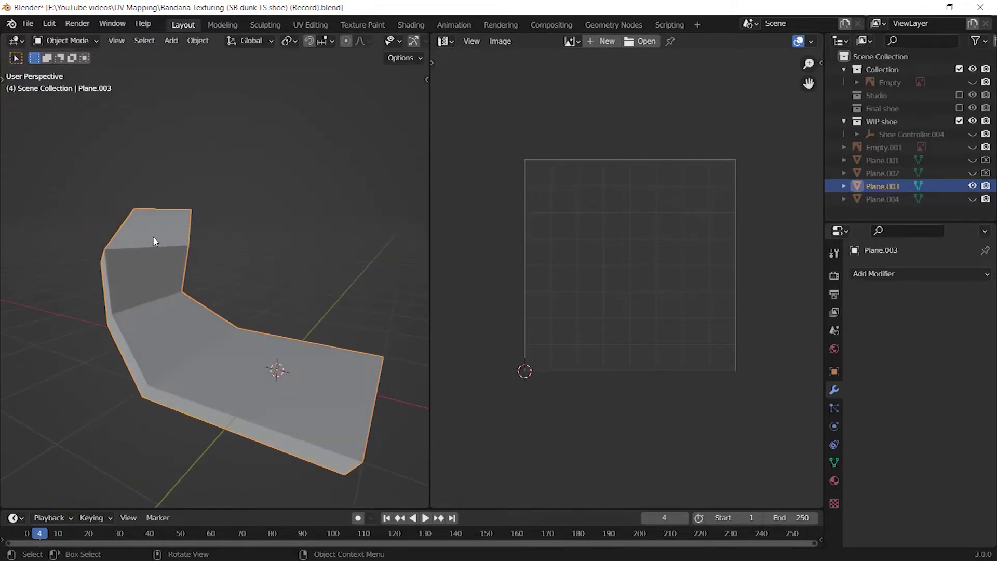
In Edit Mode, select the edge loops bordering the rim of Plane.003's bent shape and mark them as seams.
middle_drag(215, 363, 208, 237)
key(Tab)
alt+click(285, 343)
key(3)
alt+click(285, 343)
key(2)
alt+click(245, 414)
alt+shift+click(303, 367)
alt+shift+click(187, 247)
alt+shift+click(190, 274)
middle_drag(279, 256, 276, 284)
key(u)
click(234, 426)
Select all of Plane.003's mesh, unwrap it along the seams and box-select the resulting UV islands.
key(a)
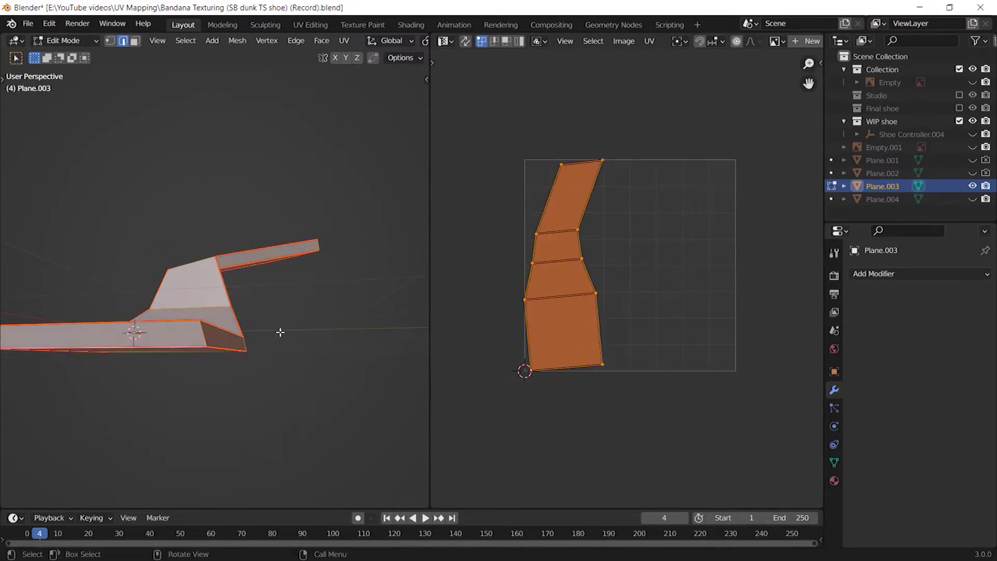
key(u)
click(242, 195)
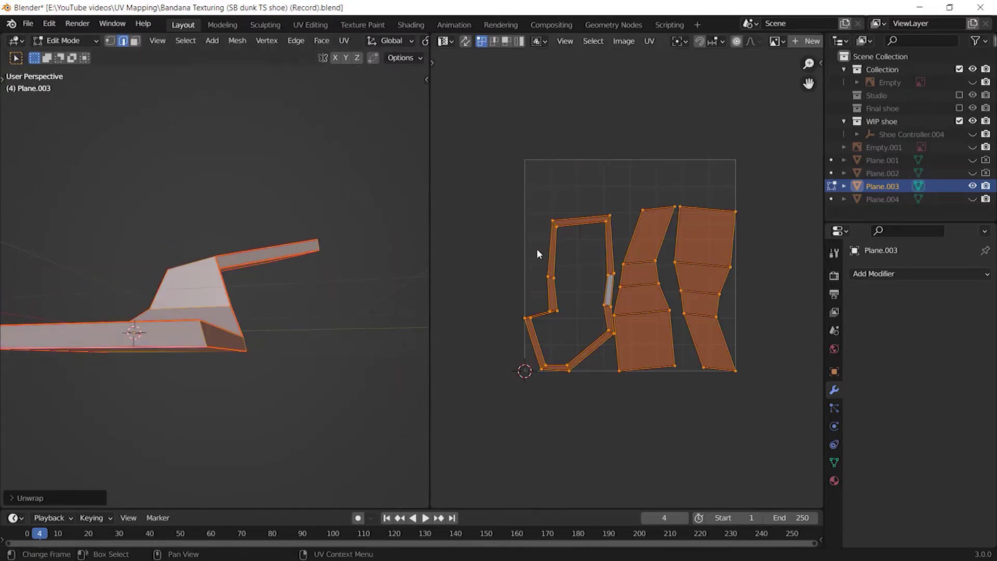
drag(455, 137, 772, 449)
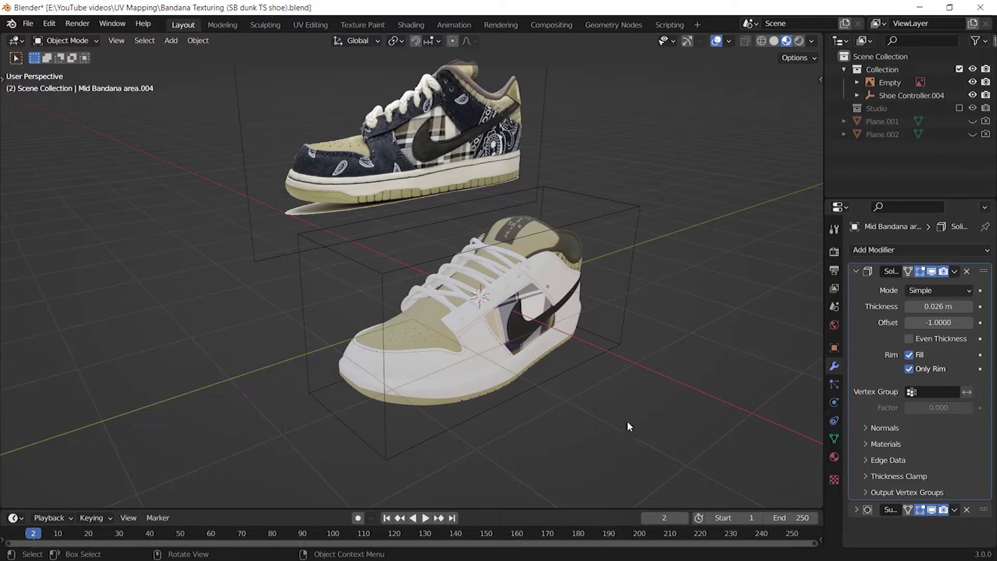
Switch to the Shading workspace and join its areas into a full-height 3D viewport beside a full-height Shader Editor.
click(410, 25)
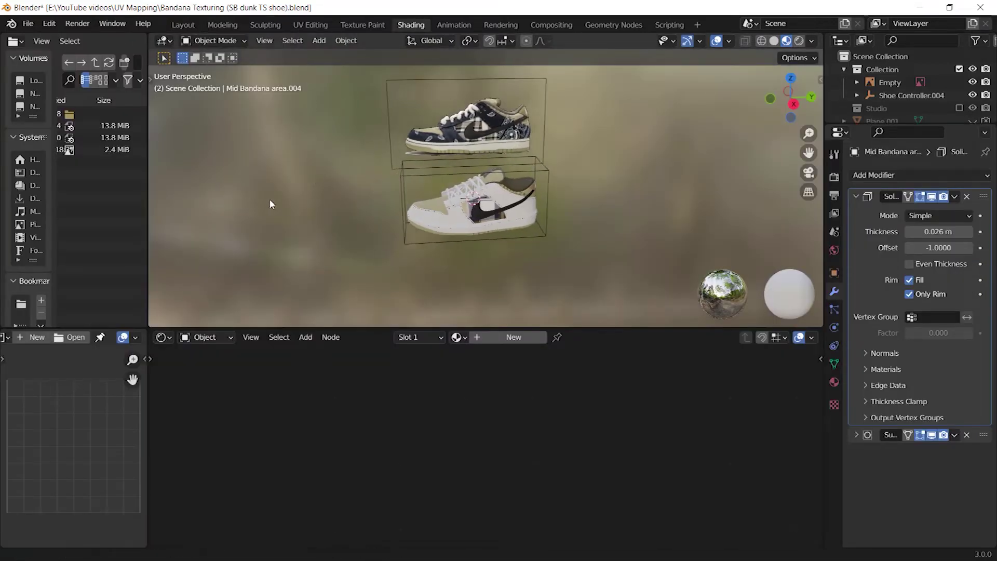
shift+middle_drag(270, 200, 281, 200)
right_click(150, 240)
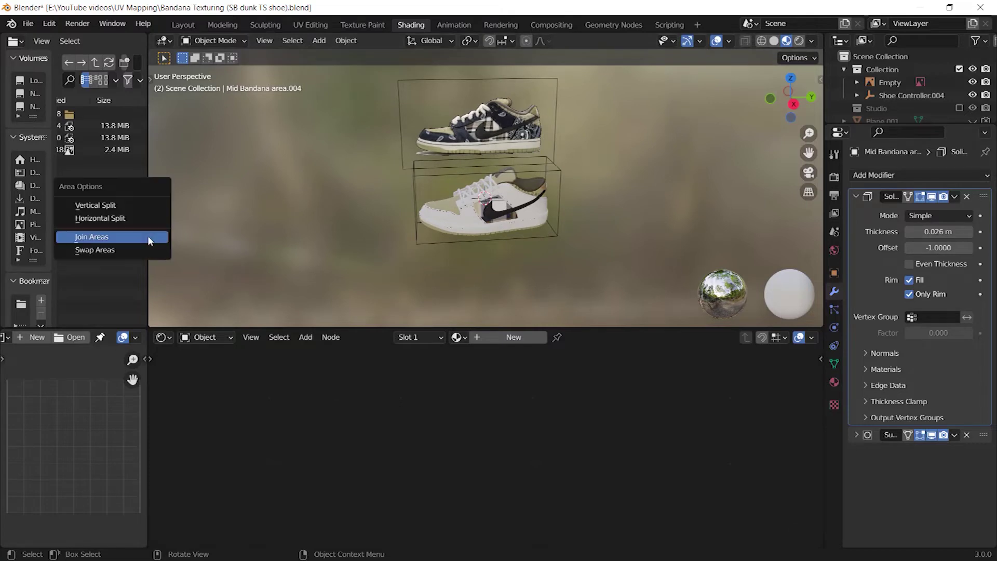
click(147, 236)
click(104, 236)
right_click(122, 329)
click(122, 330)
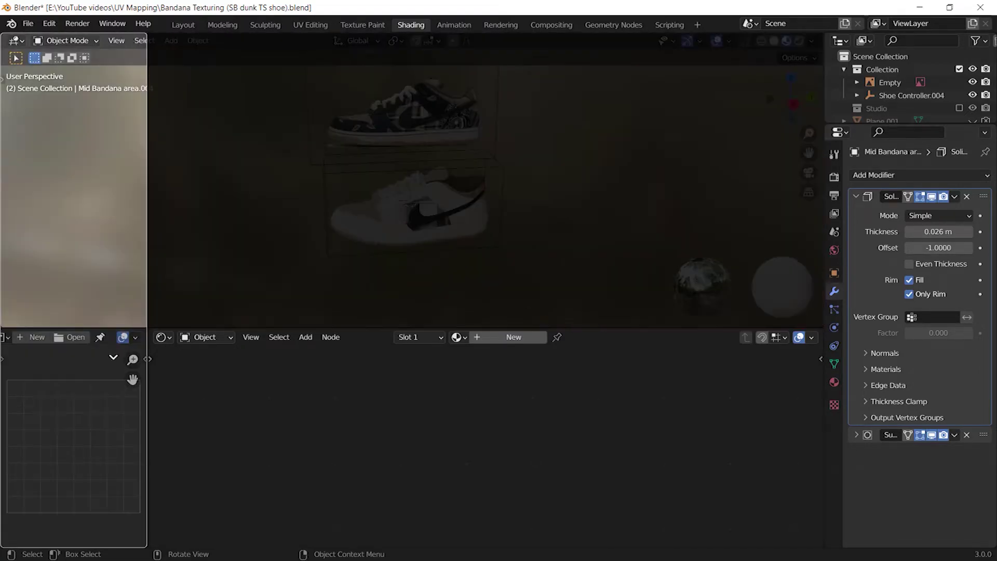
click(120, 369)
drag(148, 294, 392, 344)
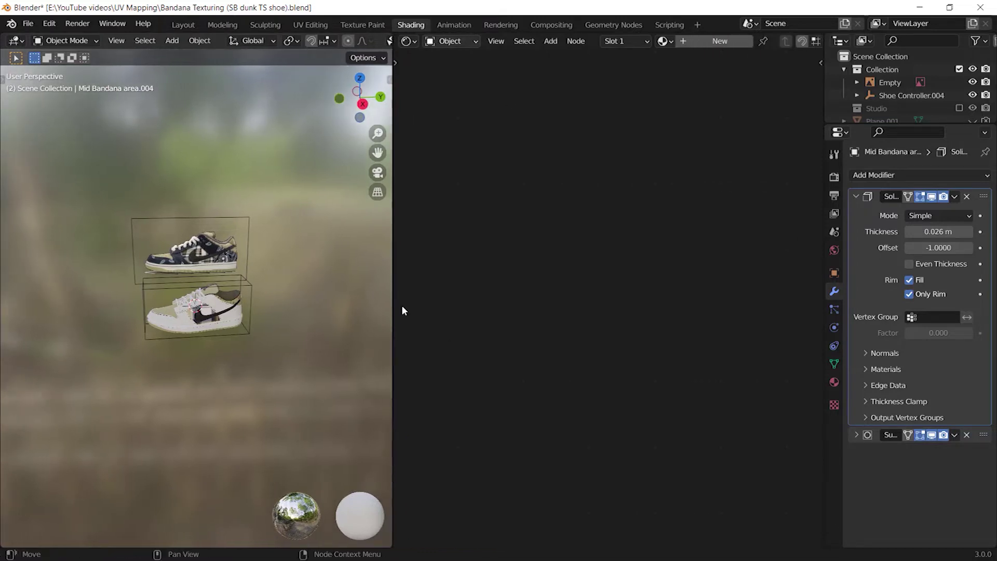
Split the Shader Editor horizontally, turn its lower half into a UV Editor and make that area slightly taller.
key(q)
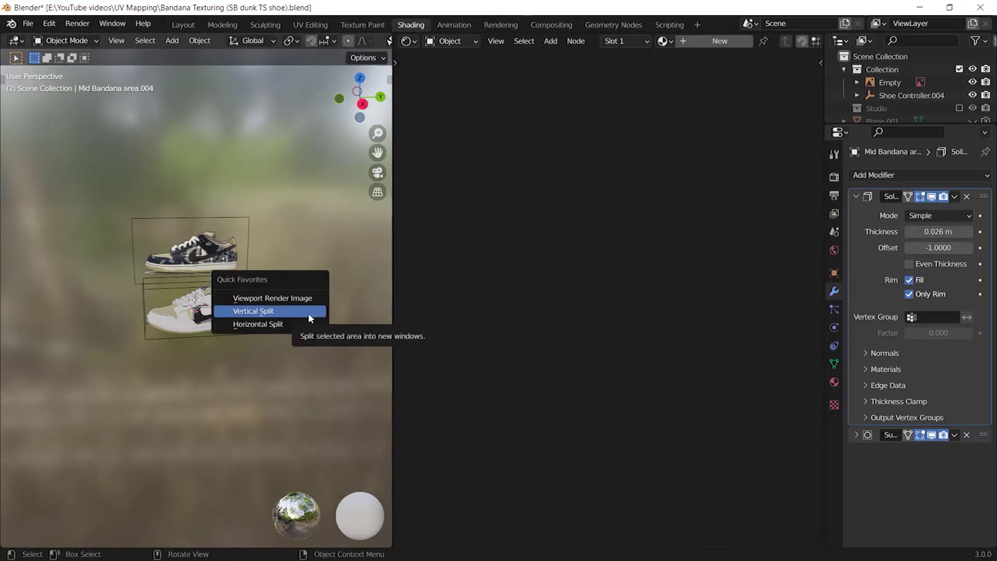
click(308, 314)
right_click(446, 304)
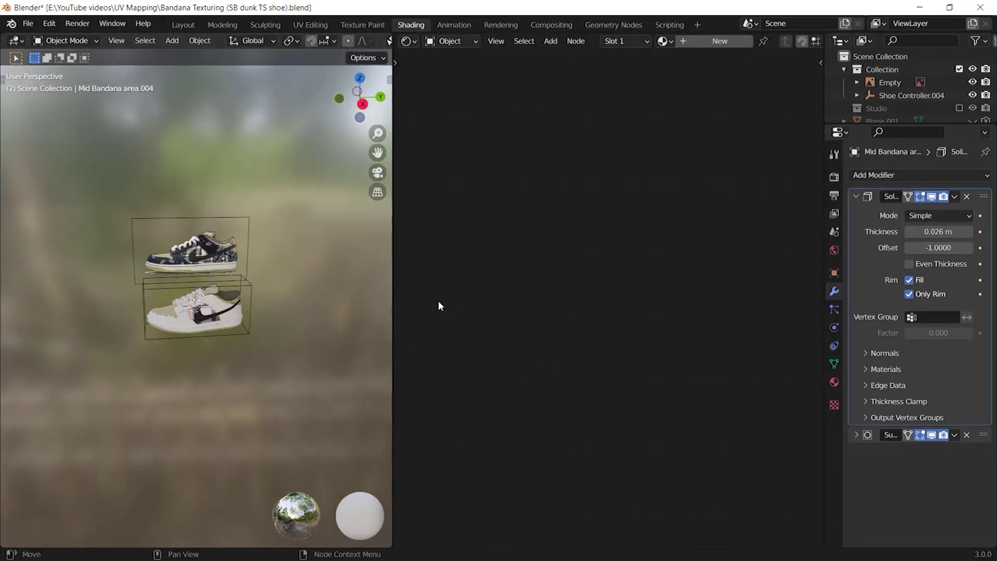
right_click(392, 295)
click(366, 271)
click(576, 318)
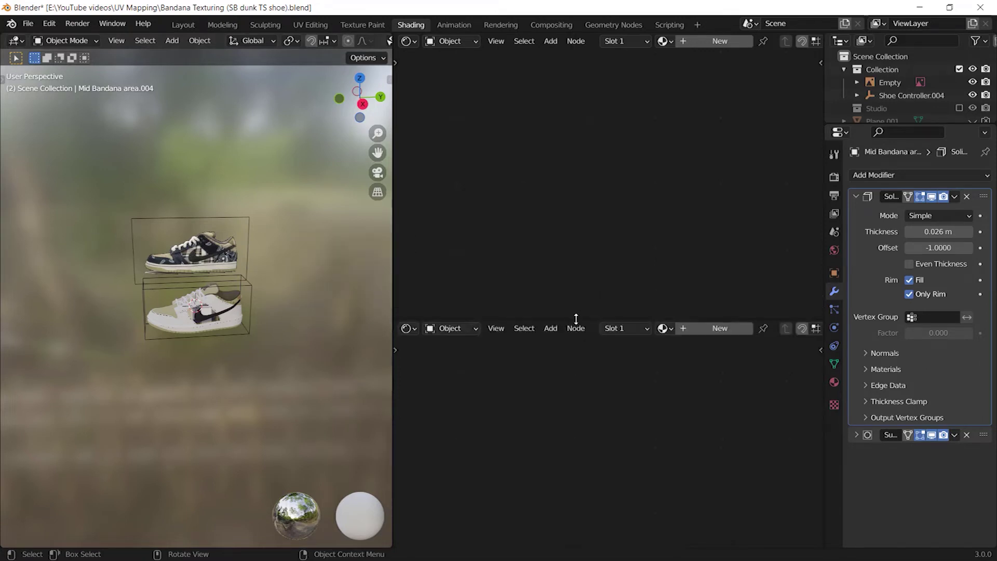
click(408, 328)
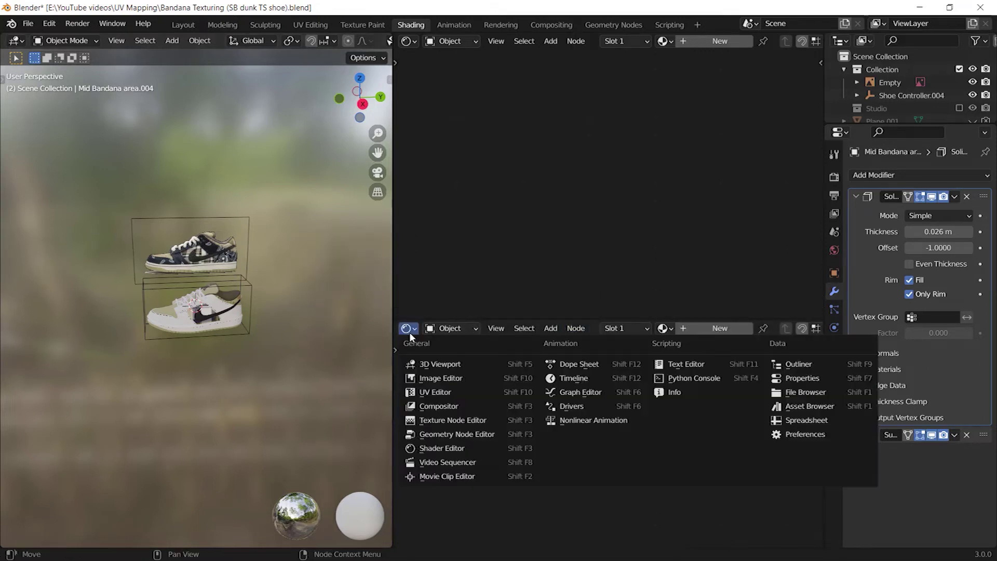
click(451, 378)
drag(574, 321, 571, 294)
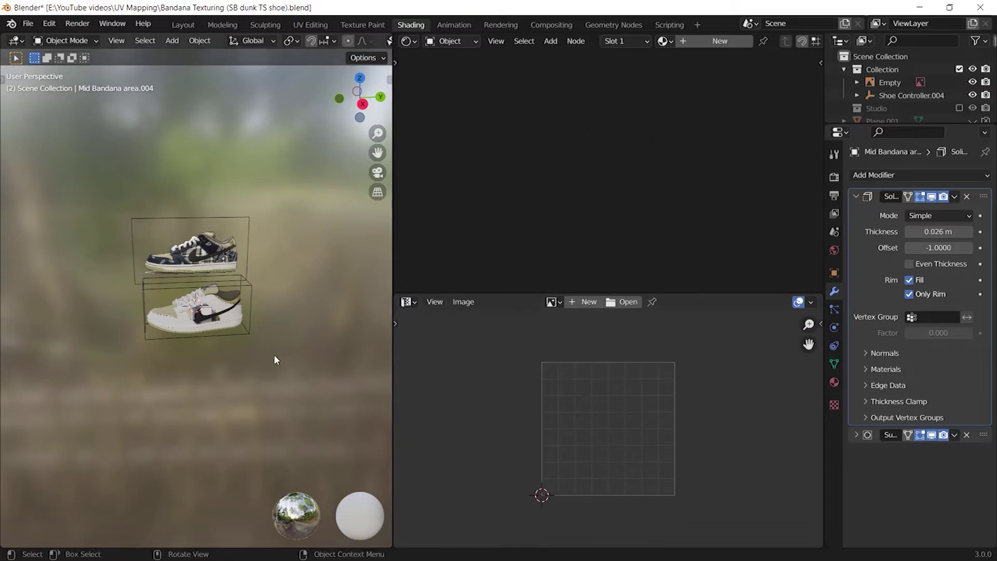
Enter Edit Mode on the shoe's mid bandana area, unwrap its faces and clear the selection in the UV Editor.
alt+middle_drag(274, 357, 295, 353)
scroll(296, 352, up, 7)
scroll(343, 307, up, 3)
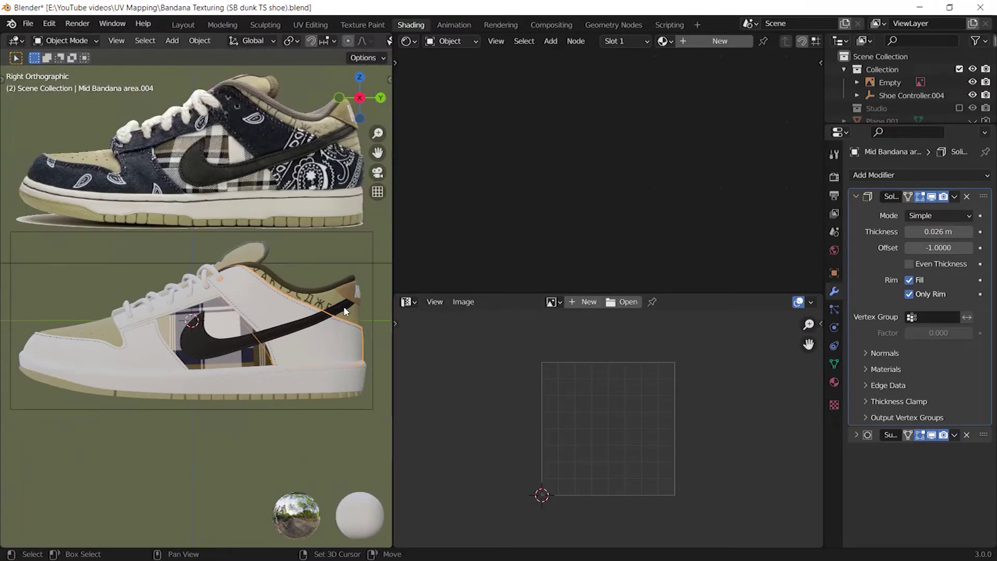
scroll(290, 324, down, 3)
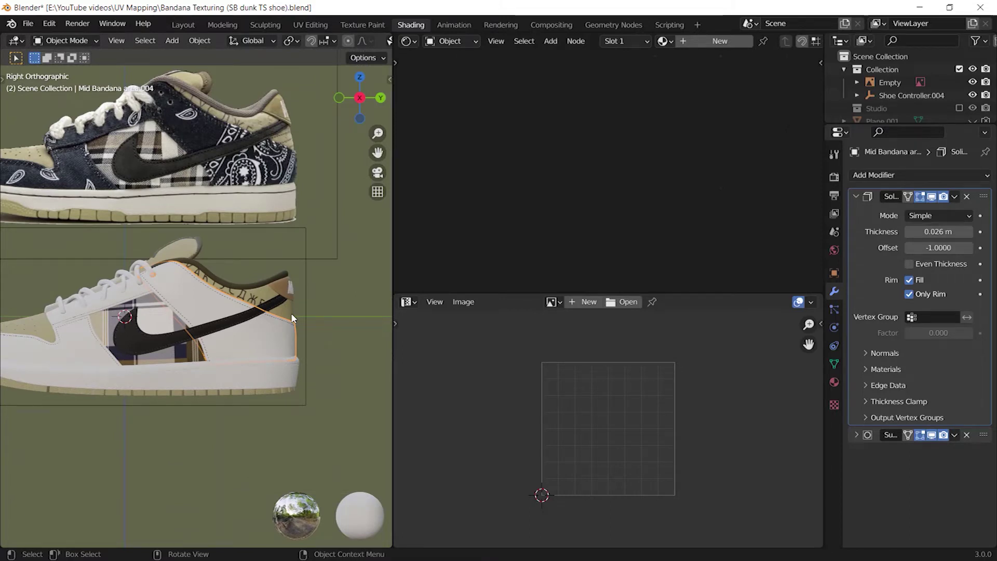
key(Tab)
key(u)
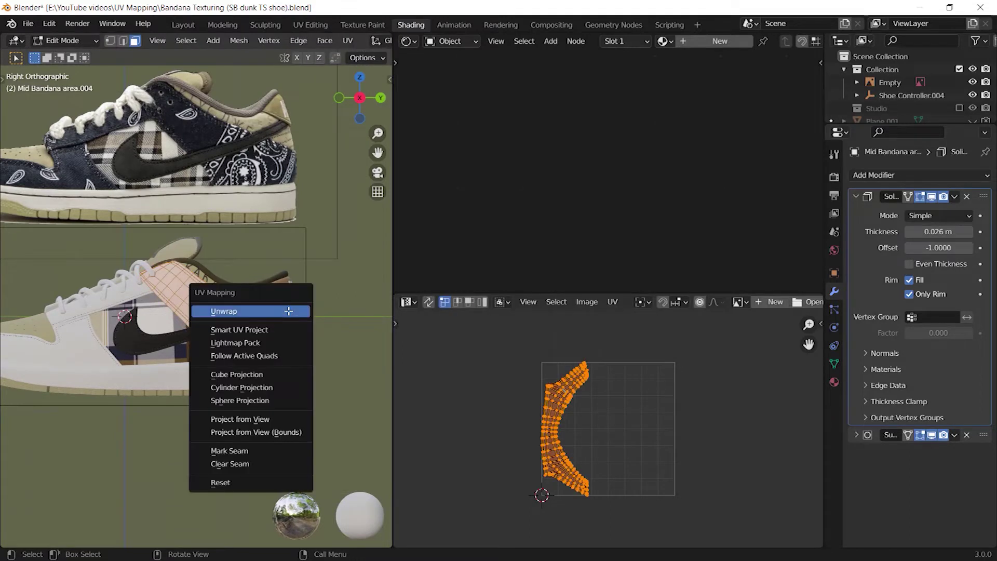
click(281, 310)
scroll(630, 432, up, 4)
scroll(640, 434, up, 1)
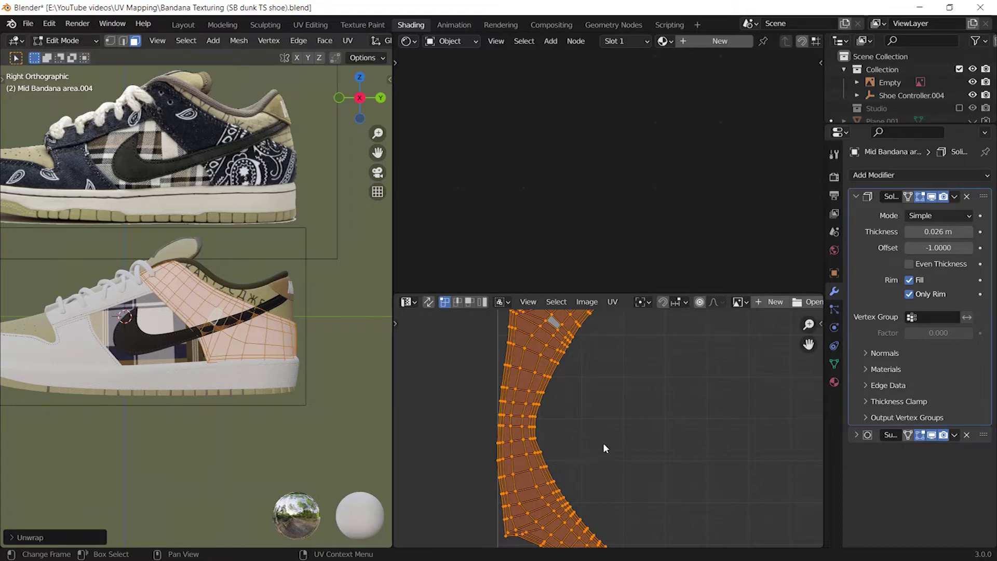
click(693, 408)
middle_drag(603, 444, 623, 421)
scroll(696, 408, down, 2)
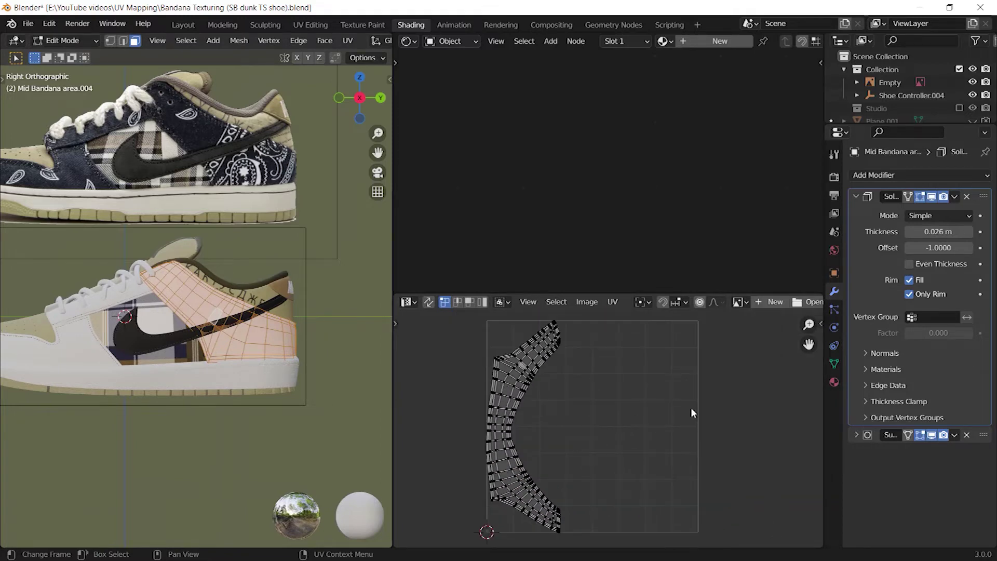
Give the mid bandana area a new material and add an Image Texture node beside its Principled BSDF.
middle_drag(278, 318, 266, 362)
click(353, 98)
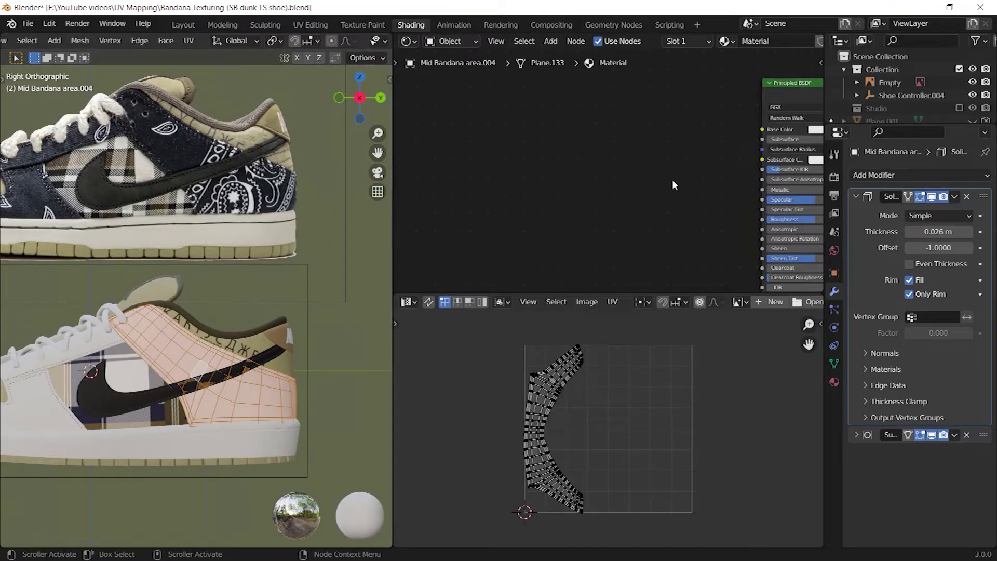
key(shift+a)
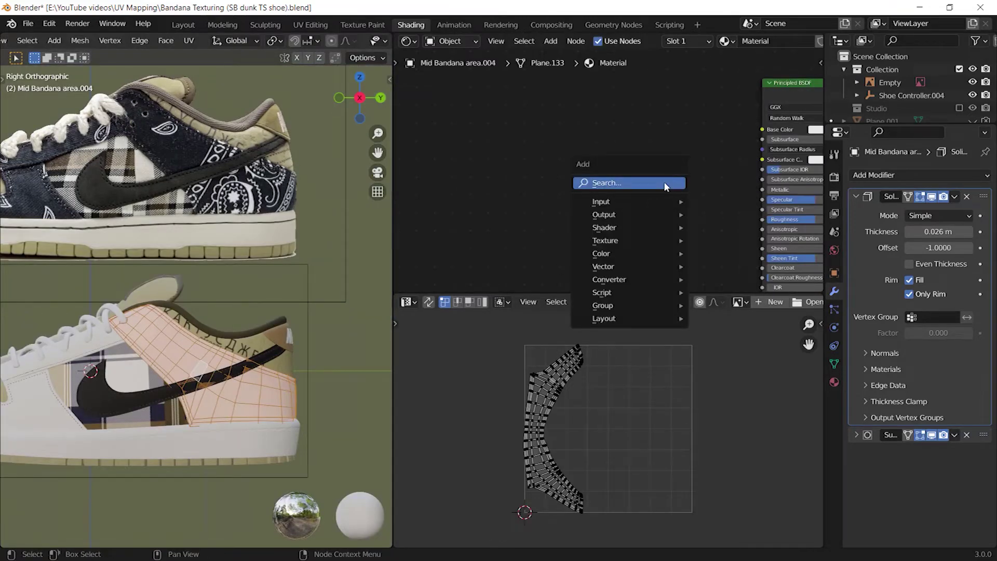
click(664, 182)
text(image)
key(Return)
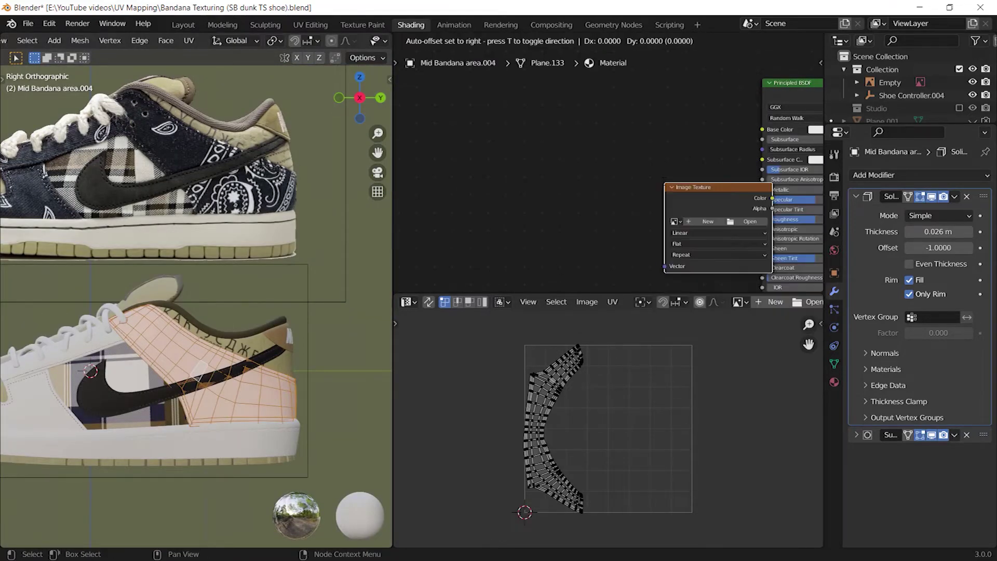
click(644, 155)
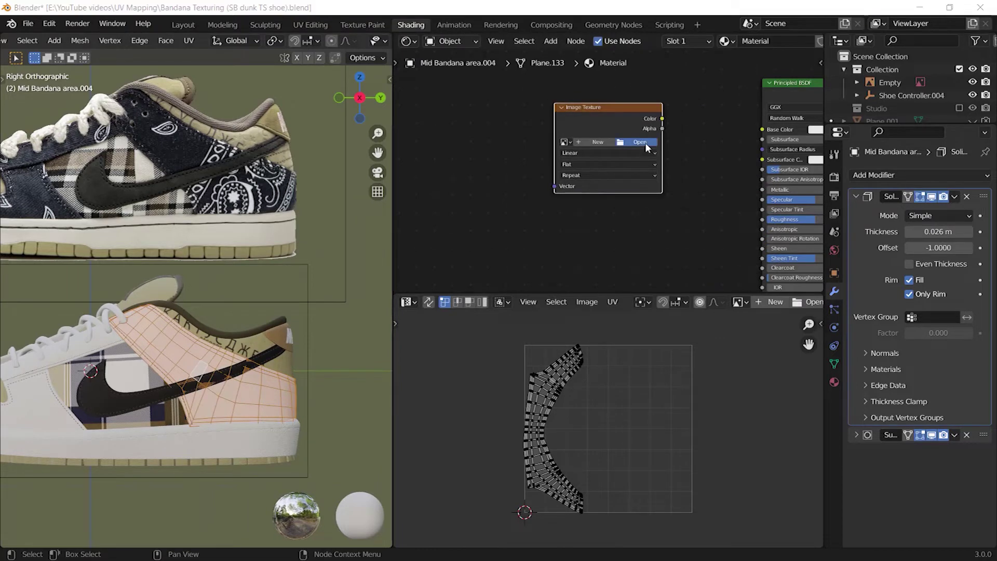
Load 2K.png from the Bandana.T folder into the Image Texture node.
click(644, 143)
click(219, 420)
double_click(353, 147)
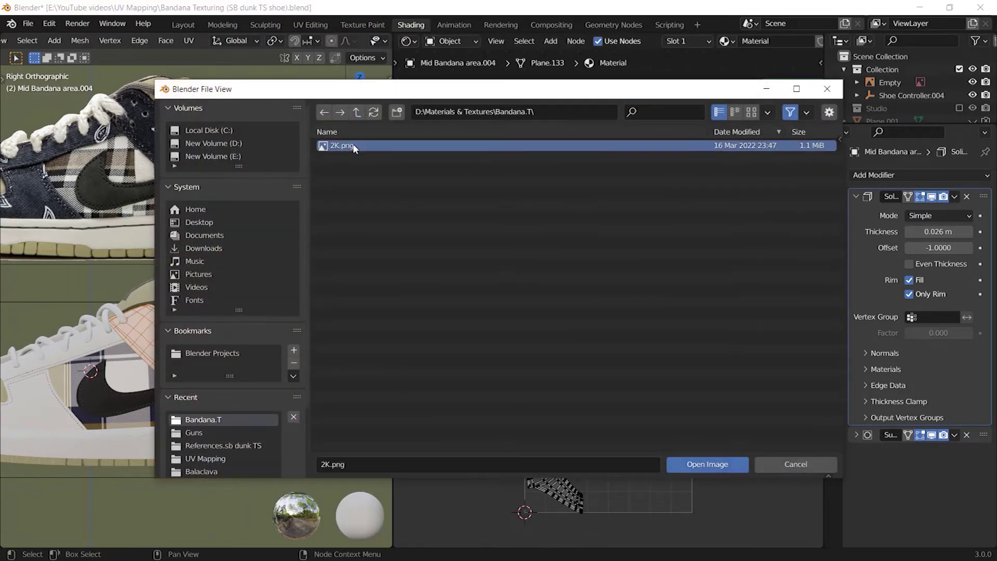
Reposition the 2k Image Texture node and add linked Mapping and Texture Coordinate nodes in front of it.
middle_drag(777, 221, 738, 213)
drag(566, 108, 587, 122)
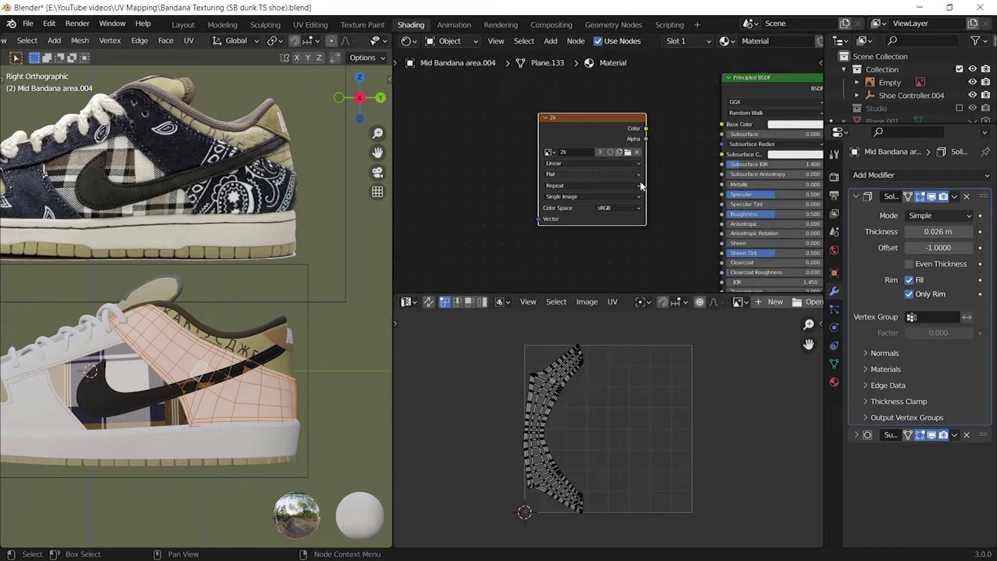
scroll(639, 180, down, 3)
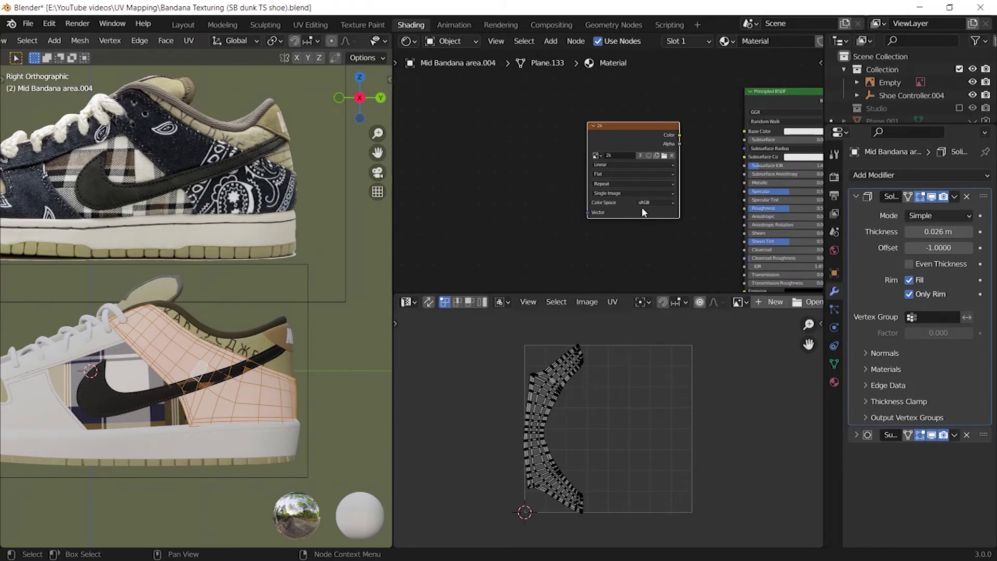
middle_drag(638, 198, 665, 199)
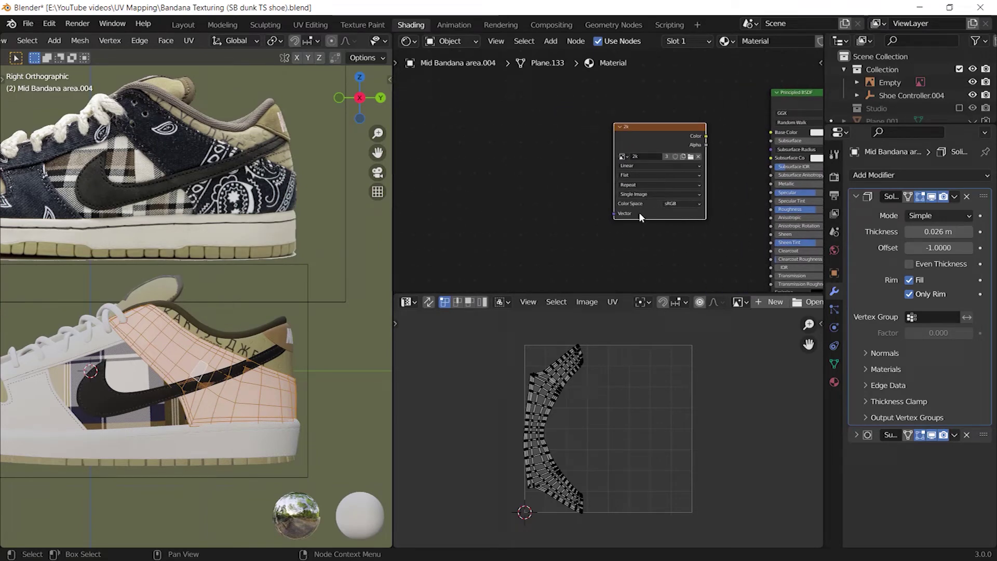
key(ctrl+t)
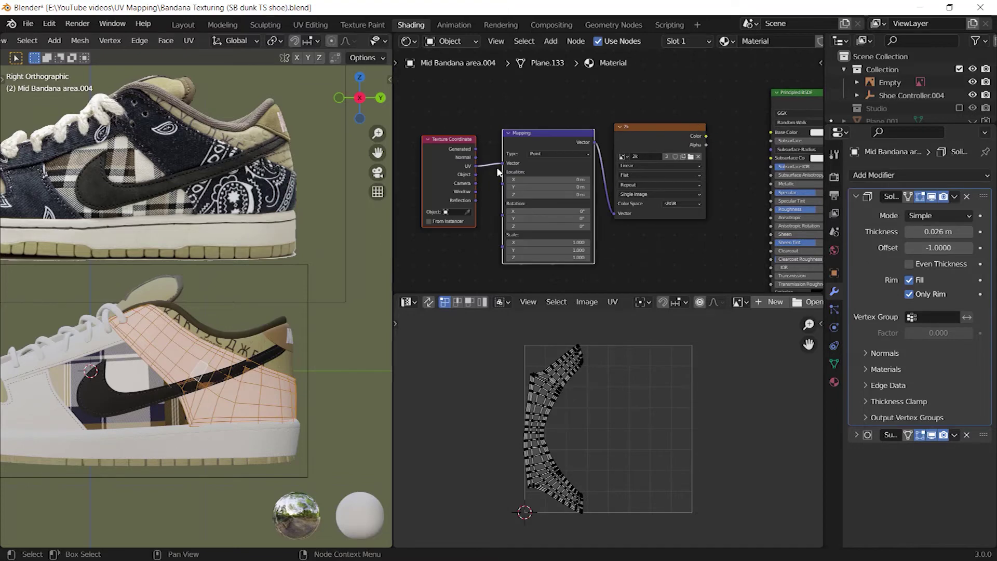
Connect the 2k texture's Color output to the Principled BSDF's Base Color and return the mid bandana area to Object Mode.
scroll(497, 172, up, 2)
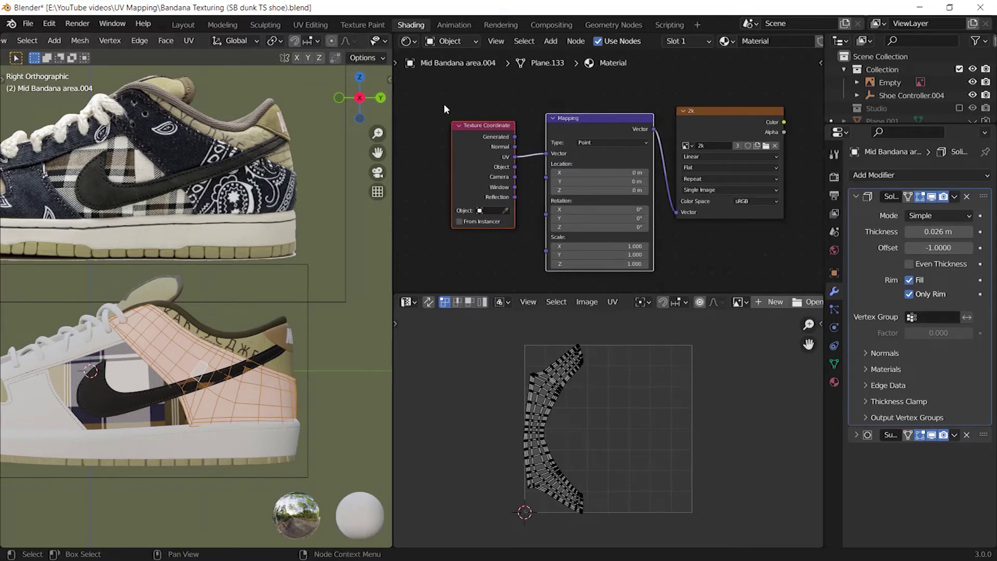
middle_drag(676, 162, 535, 176)
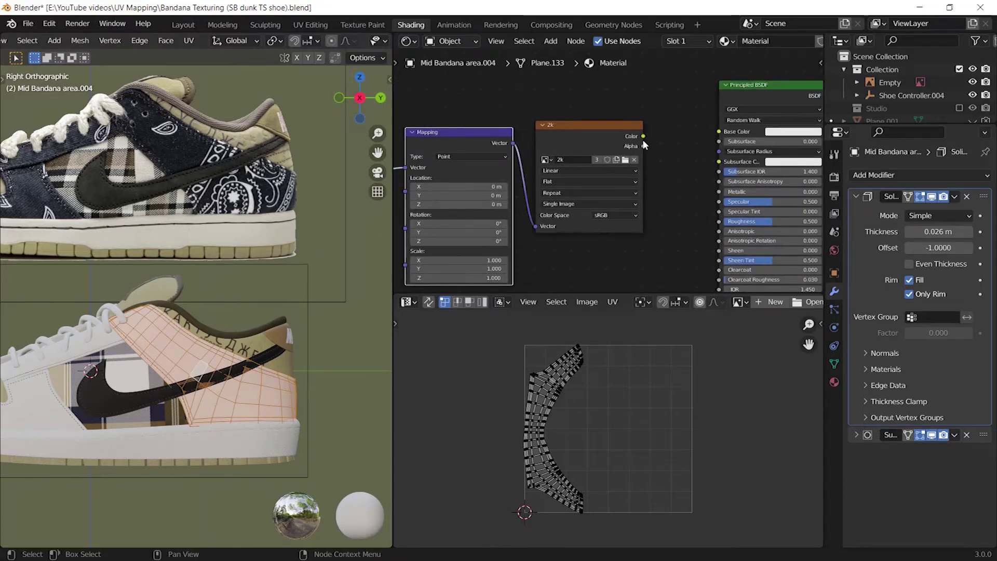
drag(643, 139, 707, 114)
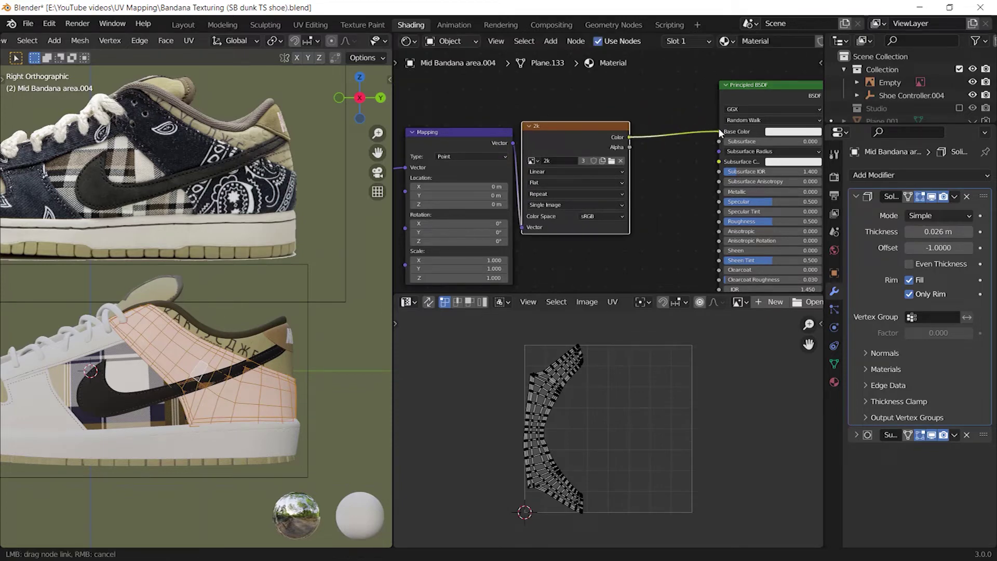
drag(719, 130, 719, 131)
scroll(312, 281, up, 3)
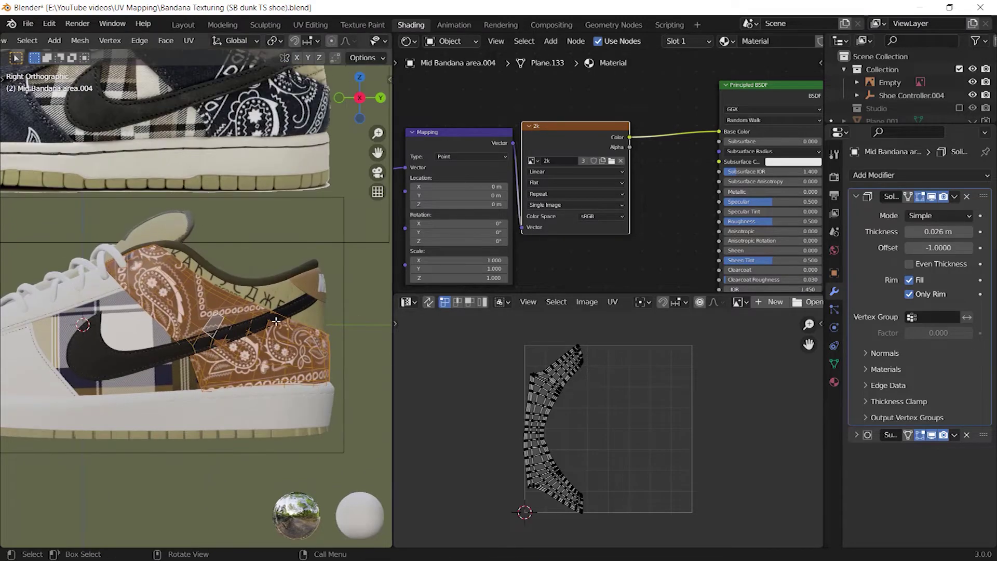
key(Tab)
middle_drag(238, 326, 324, 310)
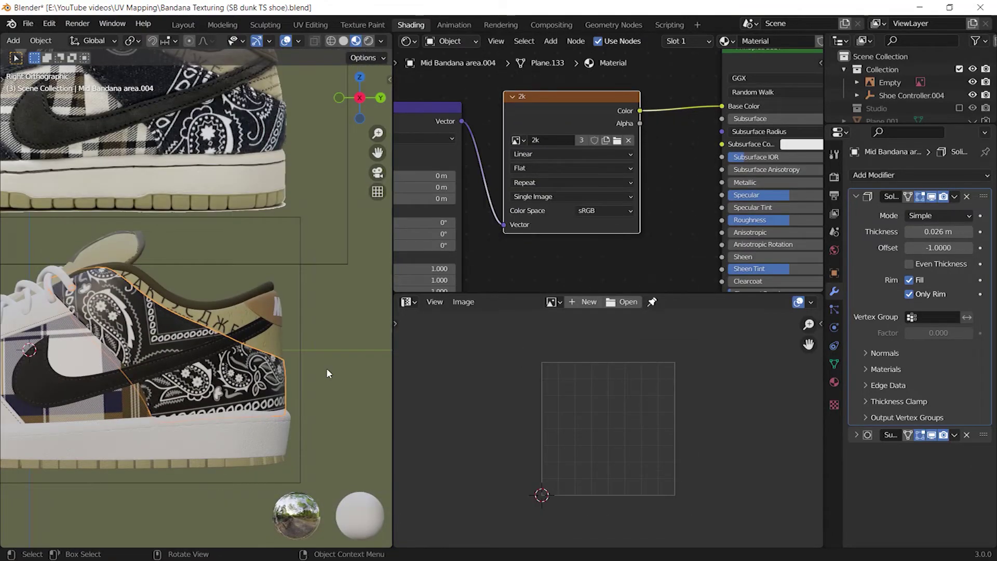
Display the 2k bandana image in the UV Editor and fit the whole image into the view.
click(551, 303)
click(571, 321)
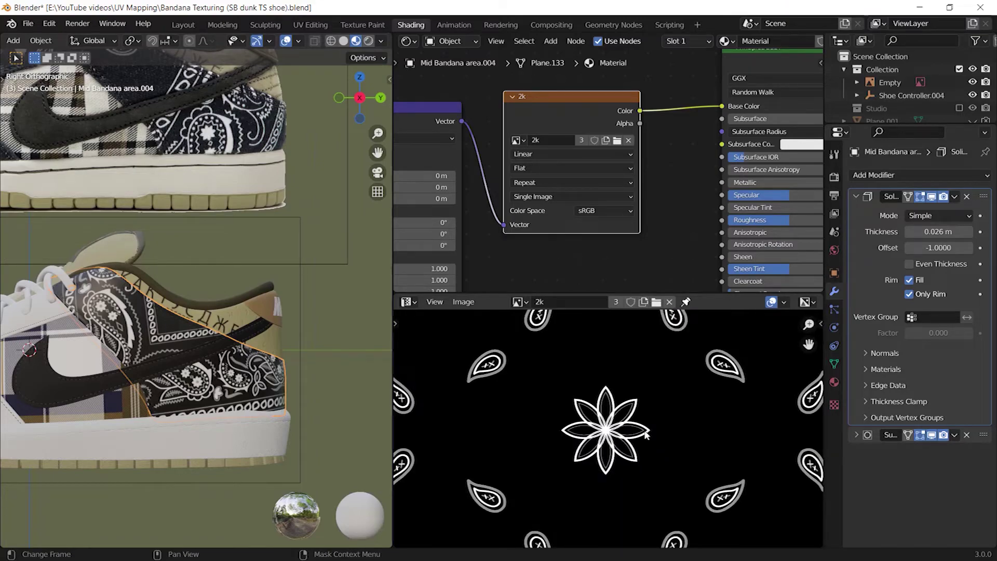
scroll(647, 435, down, 3)
ctrl+middle_drag(637, 441, 634, 529)
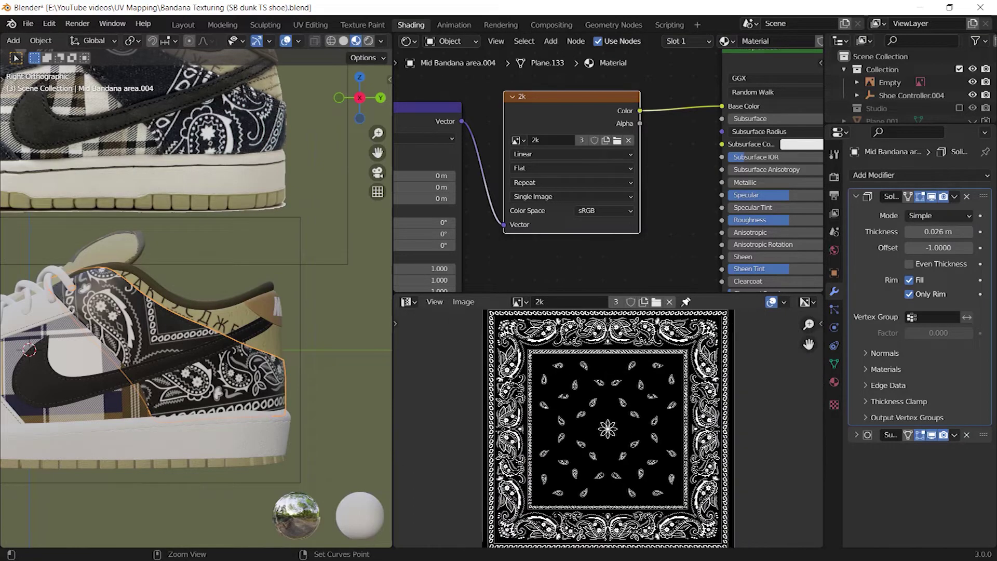
scroll(608, 429, down, 1)
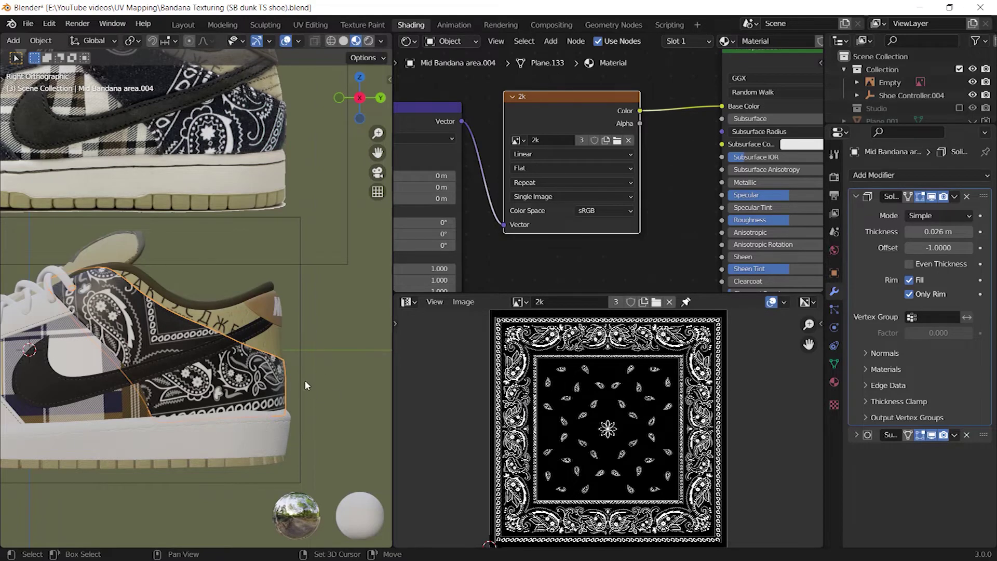
Compare the bandana pattern on the reference shoe with the modelled shoe and the border of the 2k image.
shift+middle_drag(276, 284, 261, 361)
scroll(269, 307, up, 1)
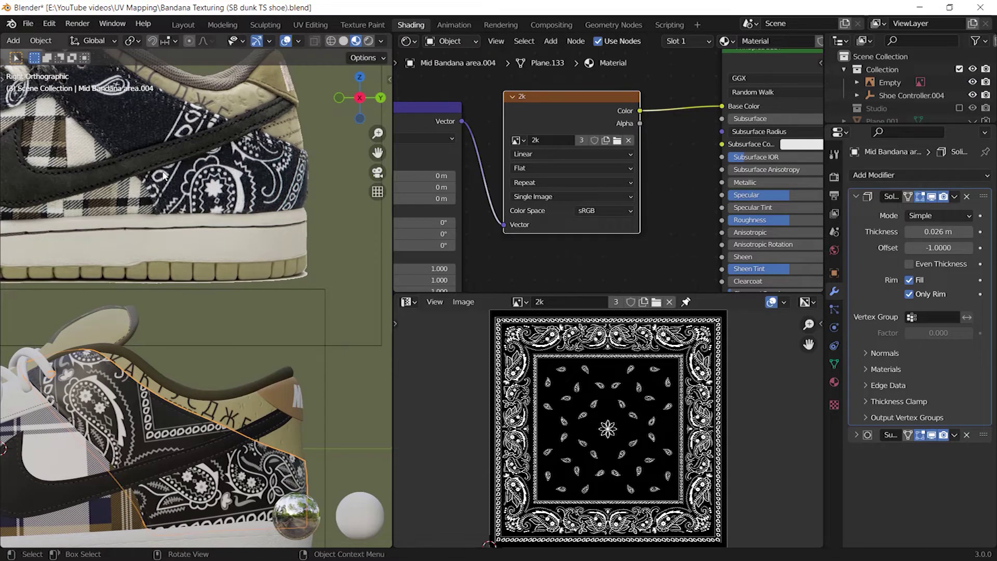
scroll(597, 414, up, 5)
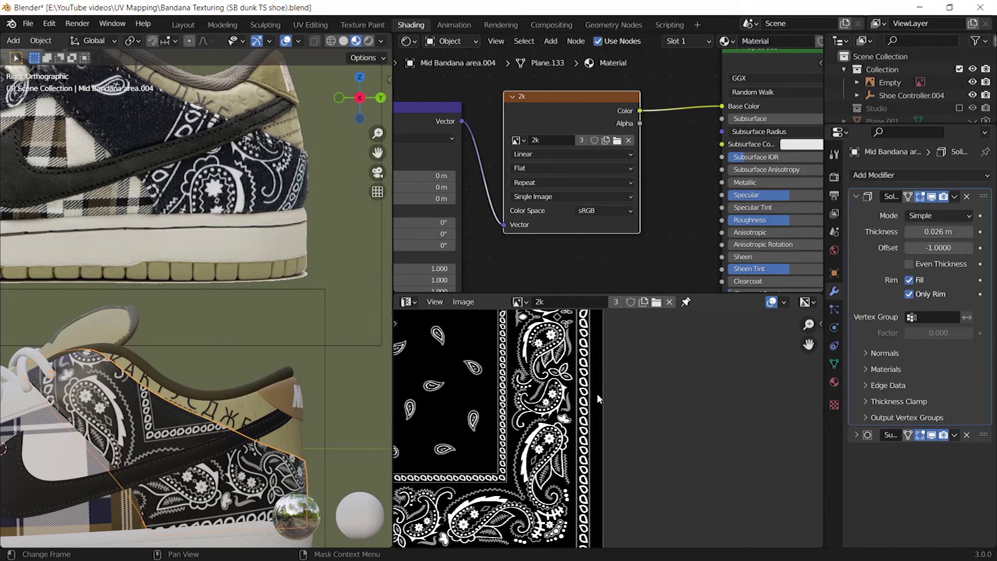
middle_drag(500, 425, 580, 483)
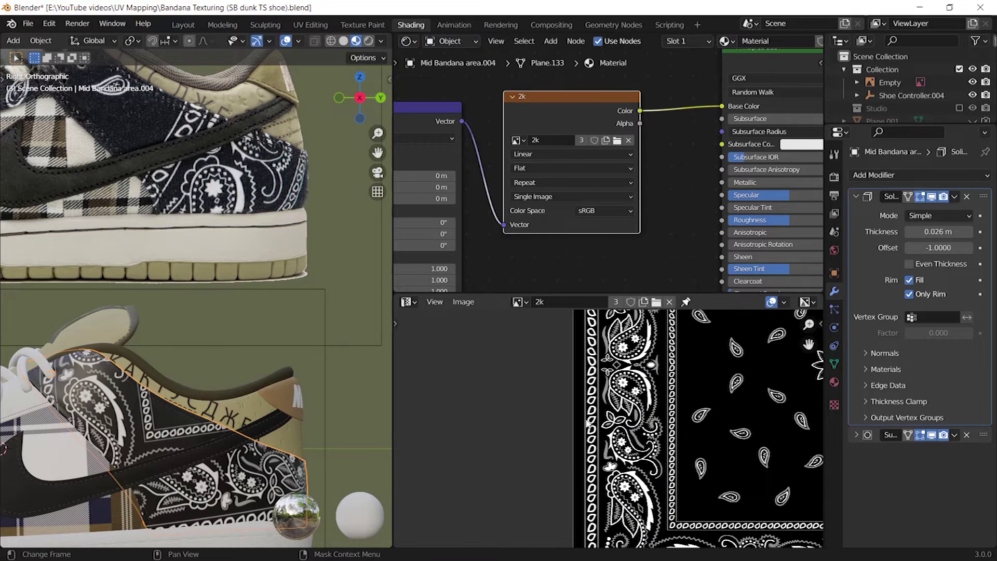
scroll(583, 418, down, 3)
scroll(583, 419, down, 1)
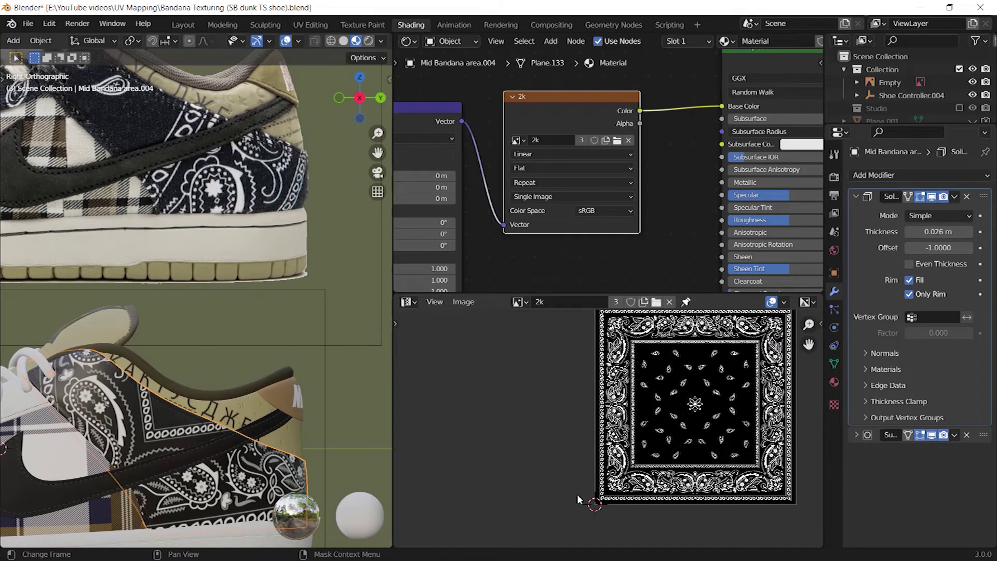
scroll(582, 483, up, 5)
shift+middle_drag(110, 108, 138, 180)
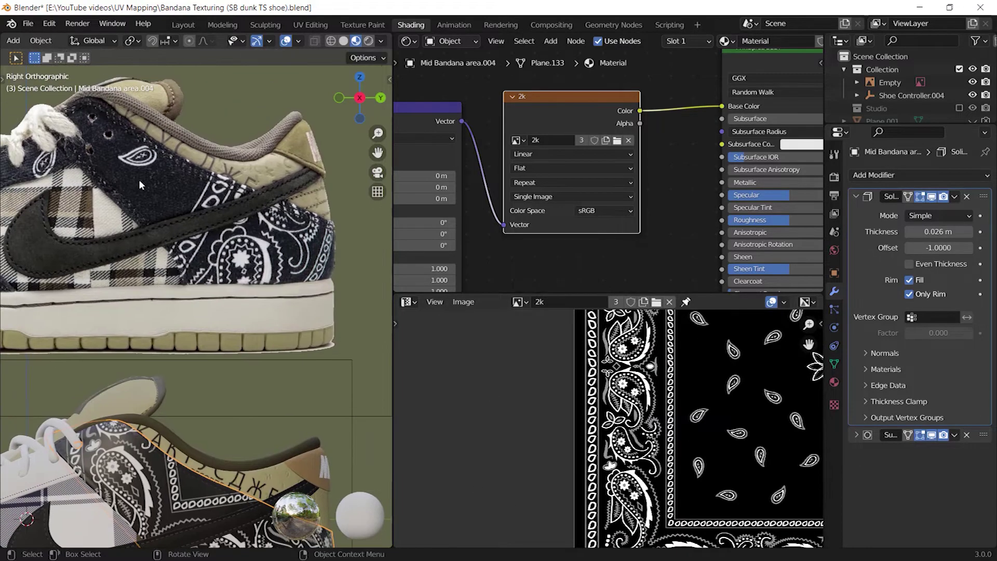
drag(118, 145, 176, 185)
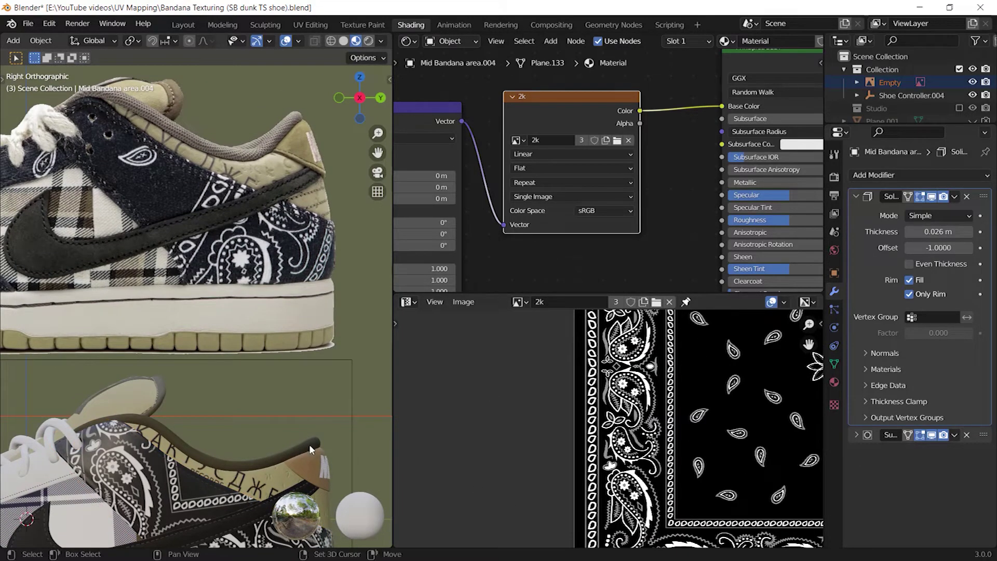
shift+middle_drag(285, 400, 211, 301)
scroll(571, 410, down, 1)
scroll(223, 342, down, 3)
shift+middle_drag(174, 384, 210, 352)
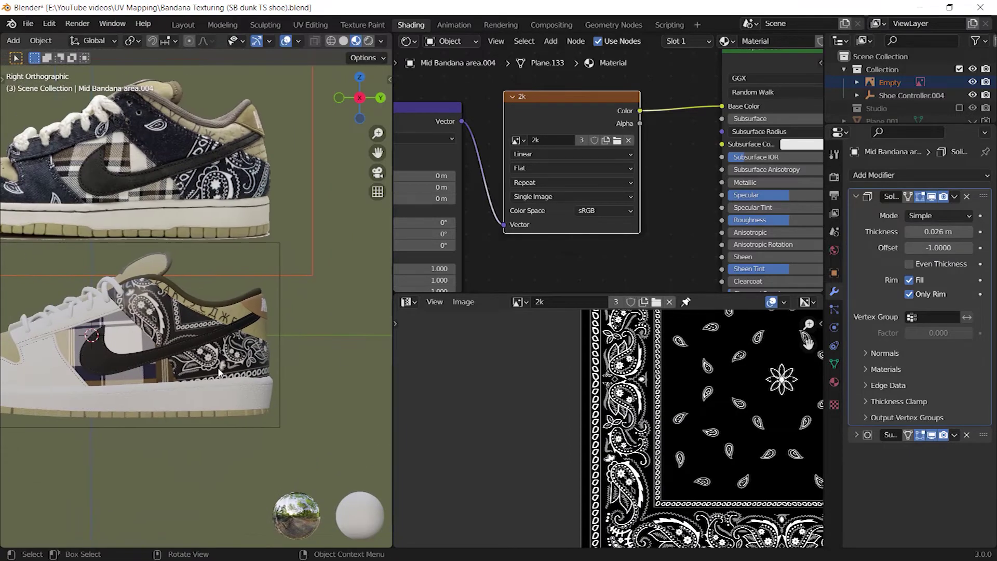
Enter Edit Mode on the mid bandana area and mark the diagonal edge loop across its upper part as a seam.
click(206, 357)
scroll(203, 391, up, 3)
scroll(165, 355, up, 1)
key(Tab)
key(alt+a)
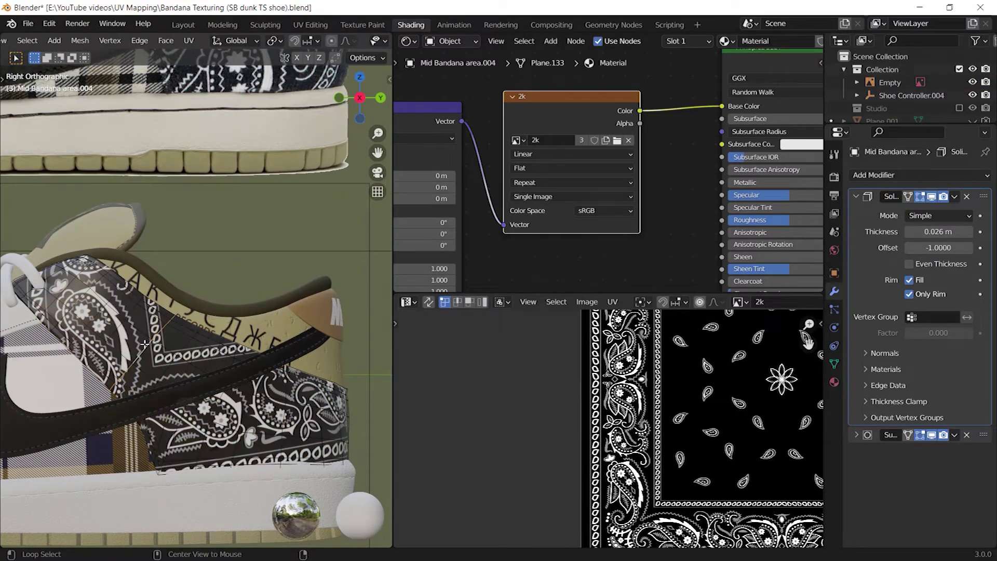
key(m)
key(u)
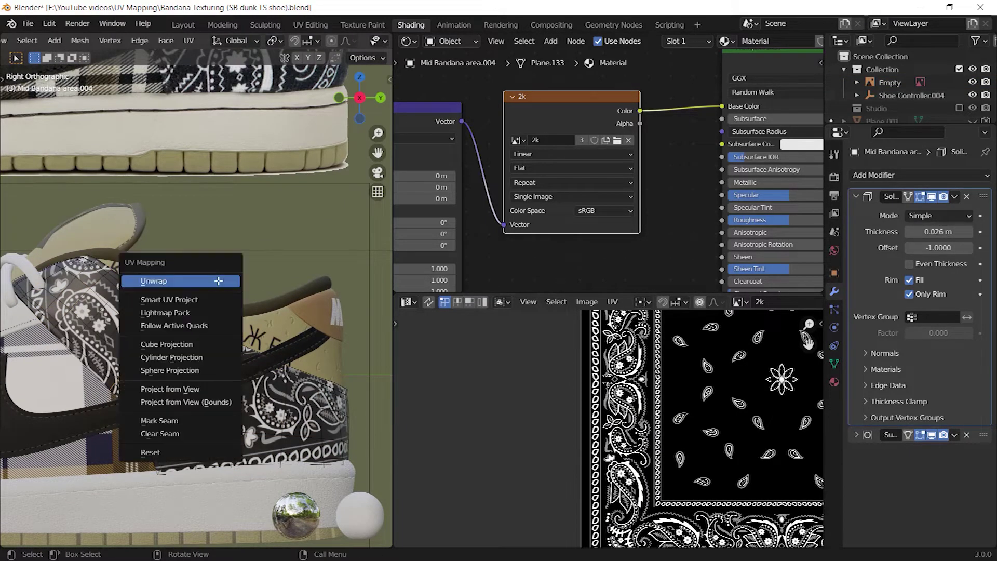
click(155, 421)
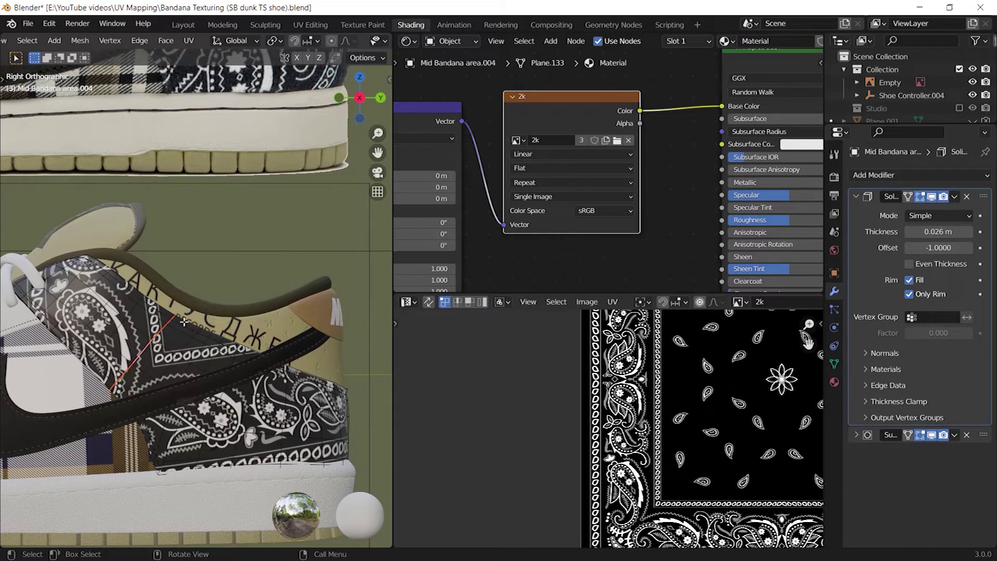
Select all faces of the mid bandana area and unwrap them again using the new seam.
key(a)
key(u)
click(129, 187)
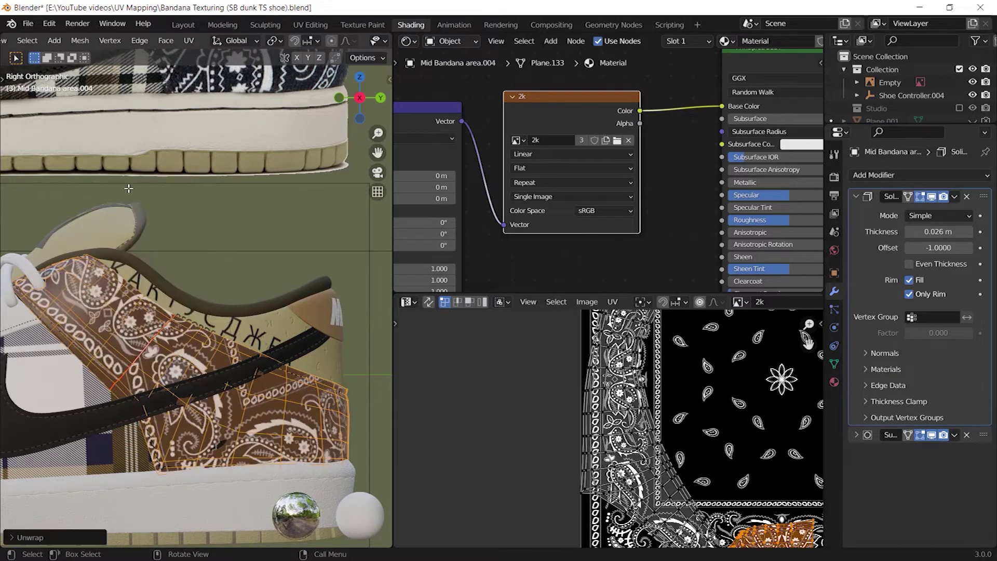
scroll(734, 503, down, 5)
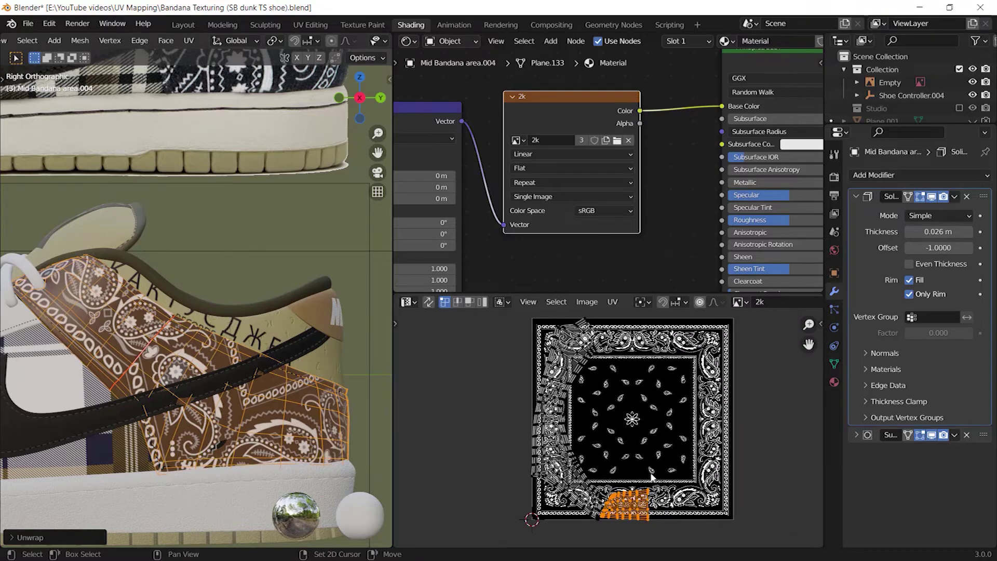
key(l)
scroll(603, 434, up, 2)
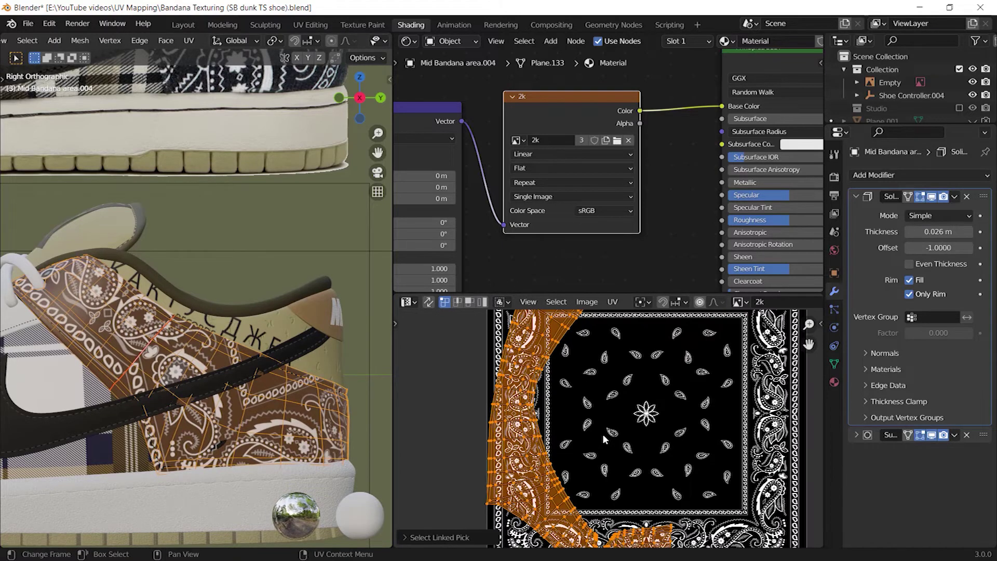
scroll(518, 393, down, 4)
scroll(659, 488, up, 2)
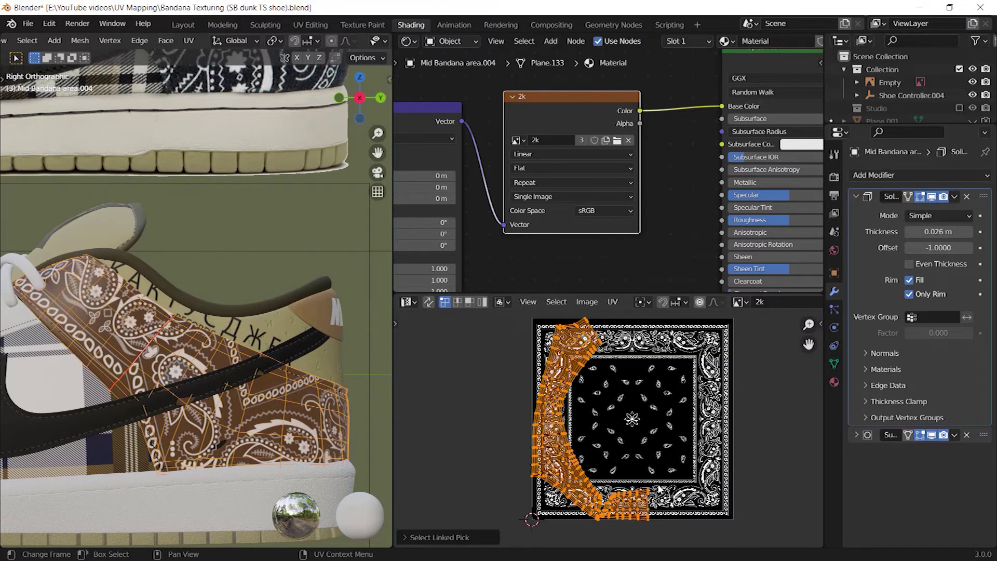
drag(698, 465, 576, 522)
key(ctrl+z)
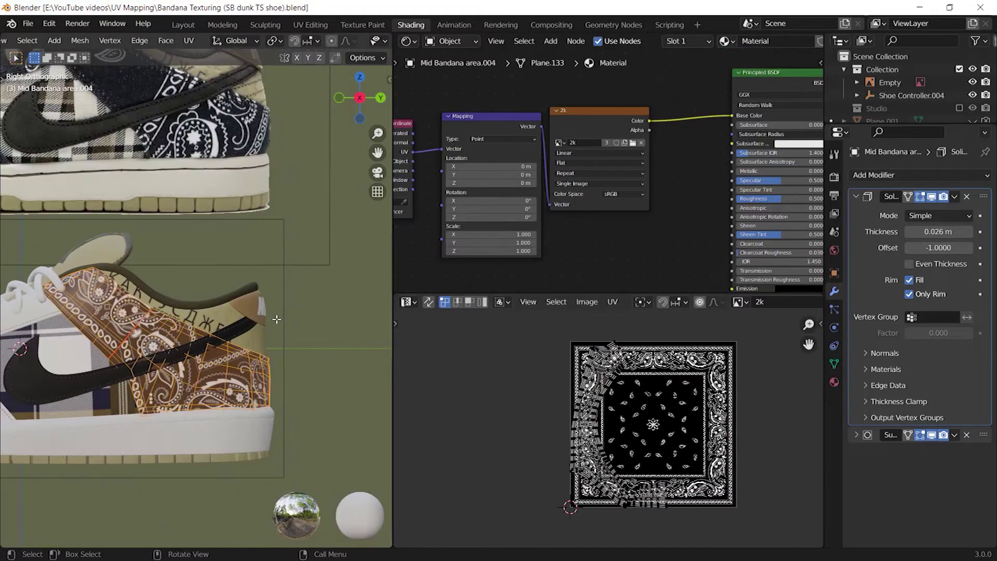
Select the large curved UV island, rotate it to lie mostly sideways and scale it down over the bandana image.
shift+middle_drag(276, 319, 279, 314)
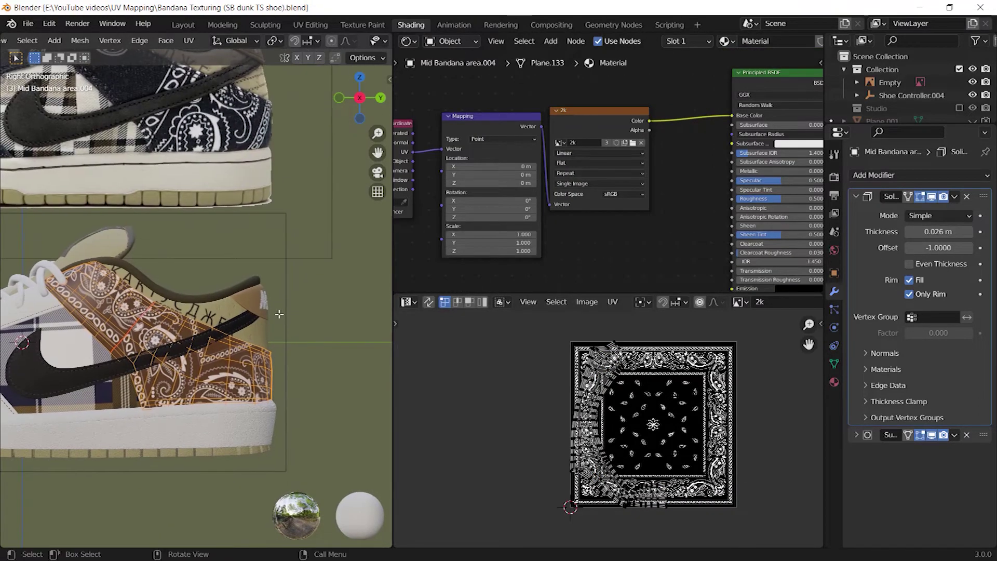
scroll(279, 314, down, 1)
scroll(690, 434, up, 3)
scroll(615, 425, down, 1)
scroll(593, 408, down, 1)
scroll(195, 326, up, 1)
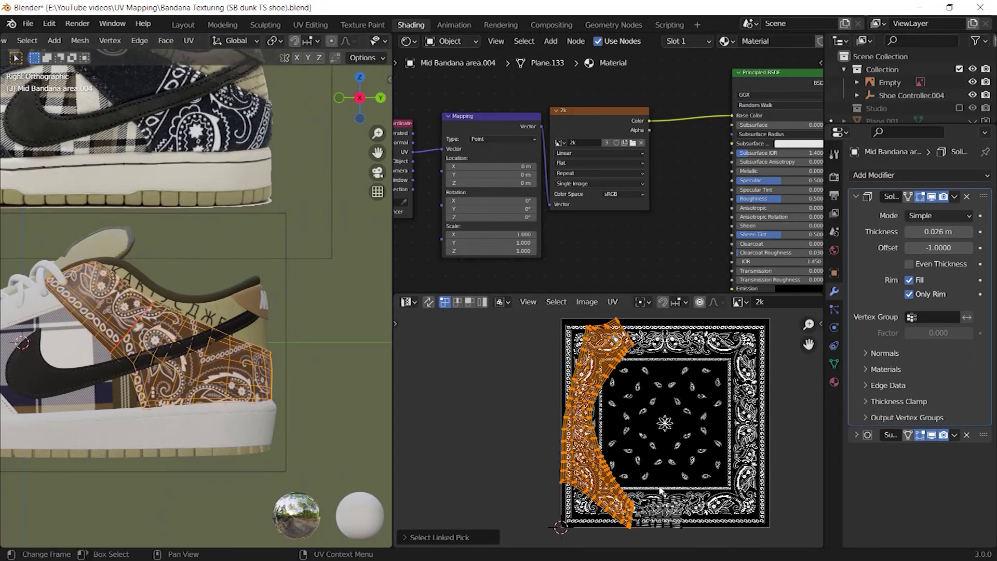
key(r)
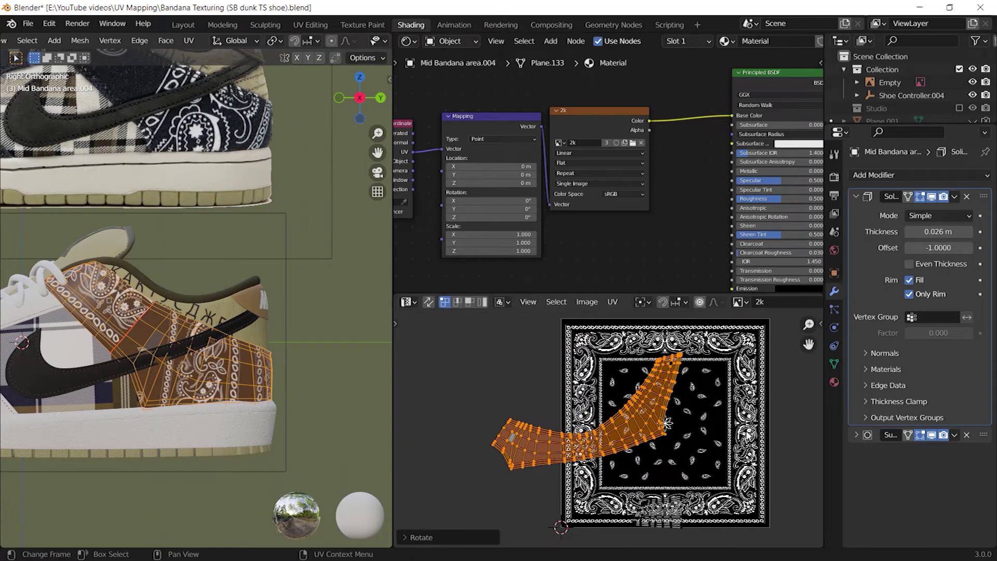
key(s)
click(666, 429)
Fine-tune the large UV island's position and rotation so it crosses the bandana image's side border.
key(g)
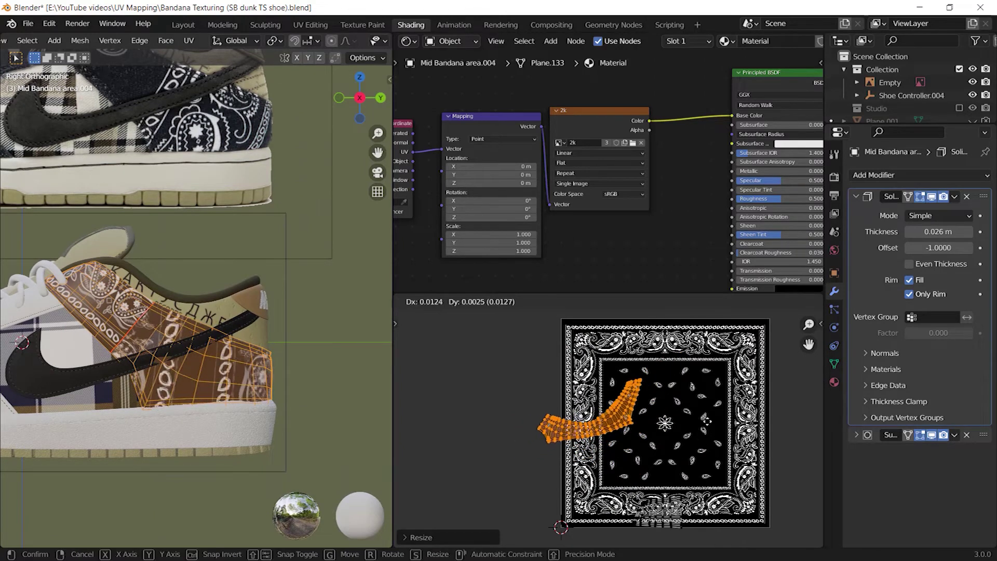
click(716, 415)
key(r)
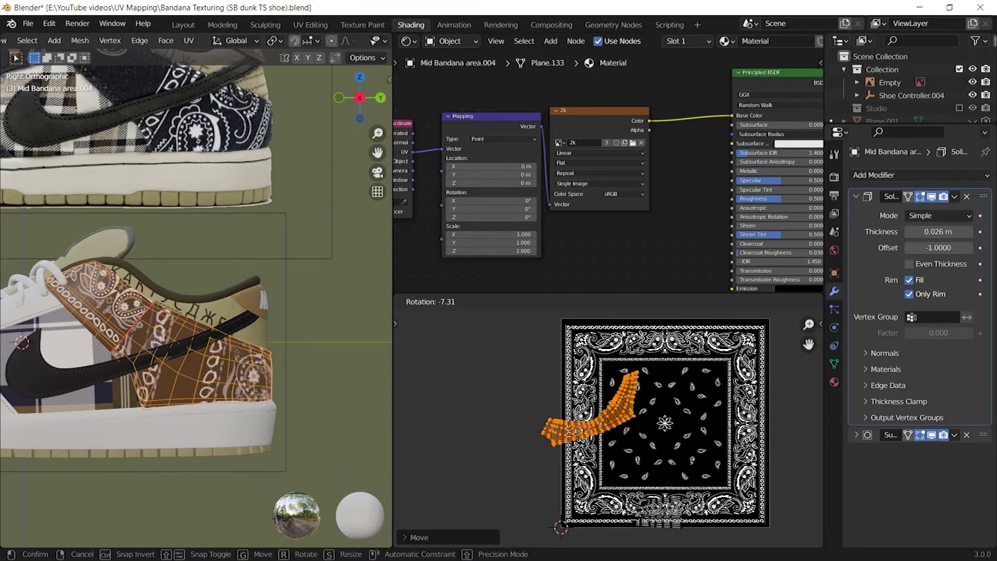
click(692, 465)
key(g)
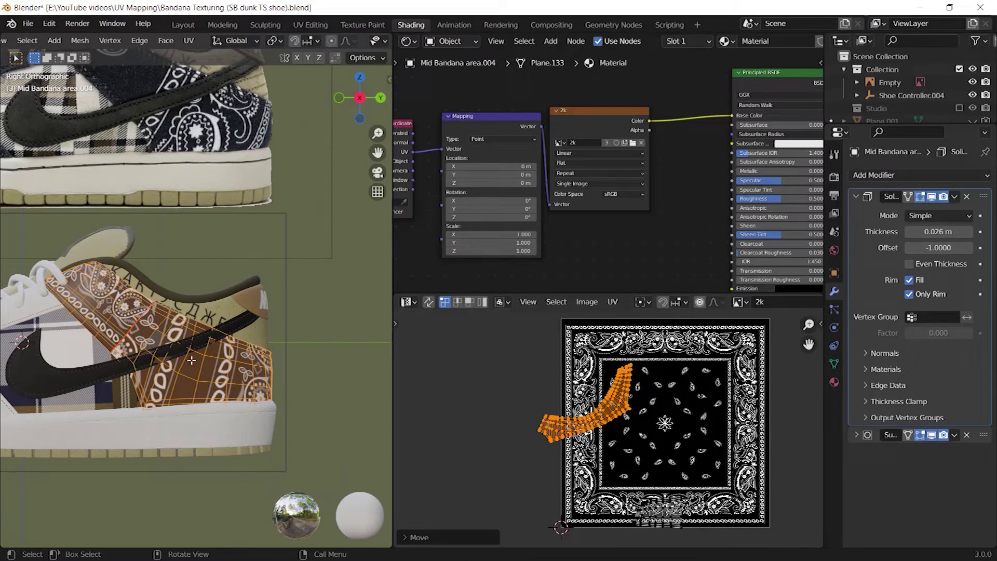
Shift the 2k Image Texture node slightly towards the Principled BSDF, away from the Mapping node.
scroll(609, 207, up, 3)
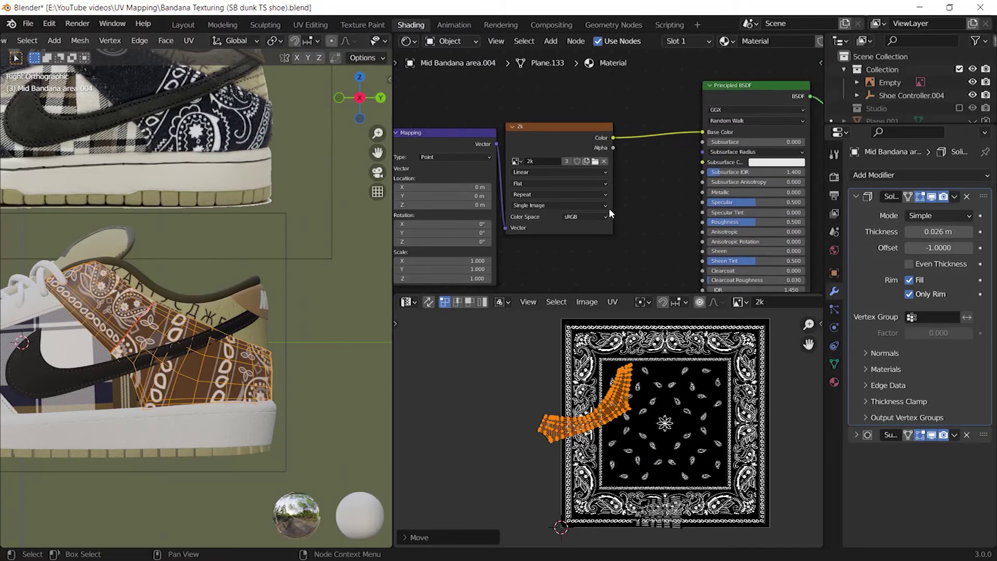
drag(562, 123, 583, 125)
scroll(599, 195, up, 3)
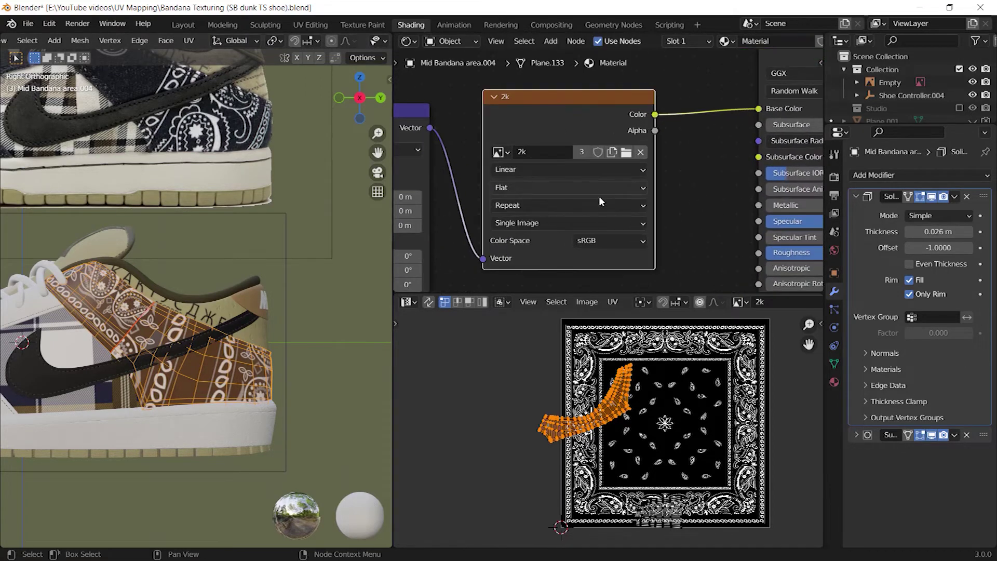
Set the extension of the 2k Image Texture node to Extend.
middle_drag(618, 215, 613, 194)
scroll(612, 195, down, 3)
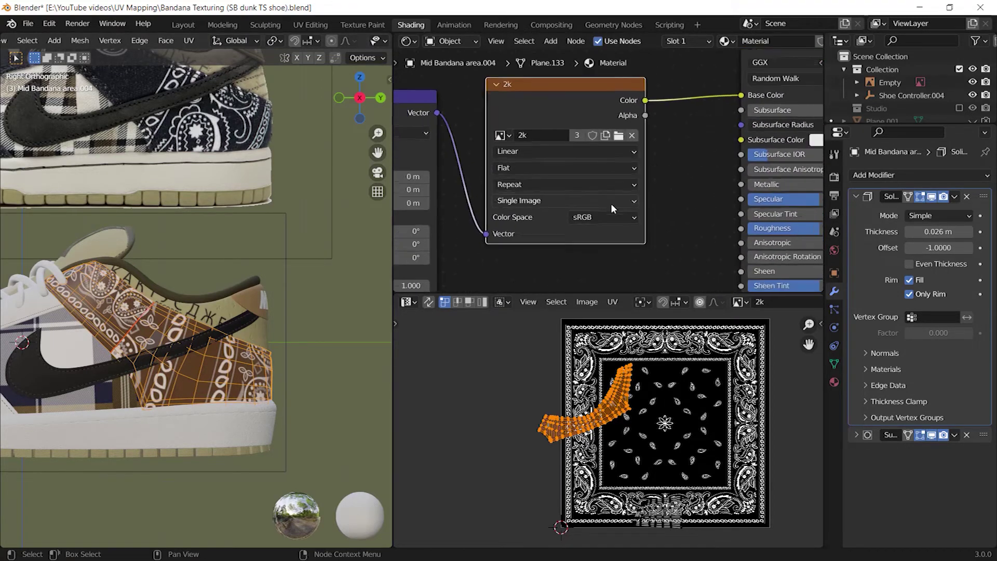
click(549, 181)
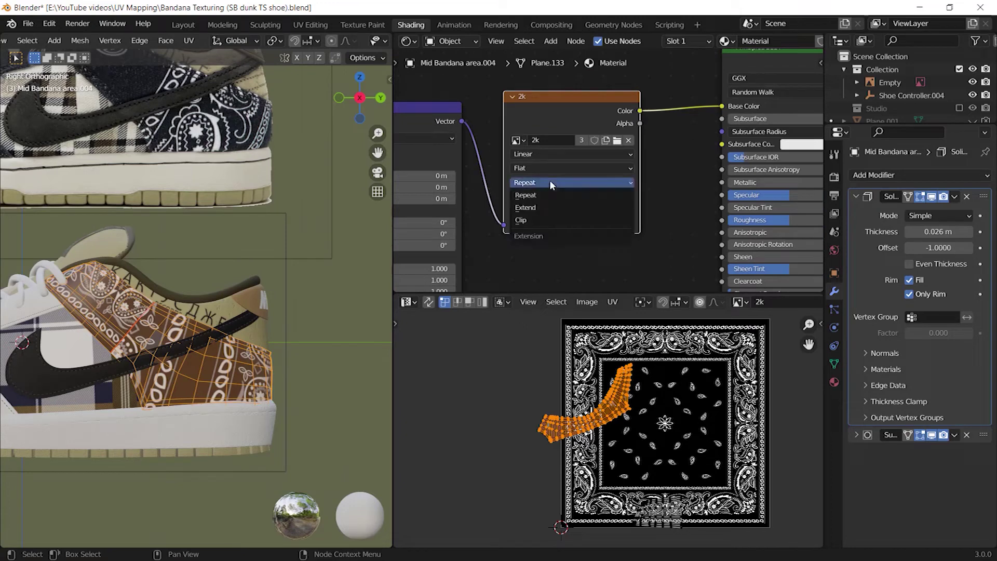
click(526, 208)
scroll(648, 476, down, 1)
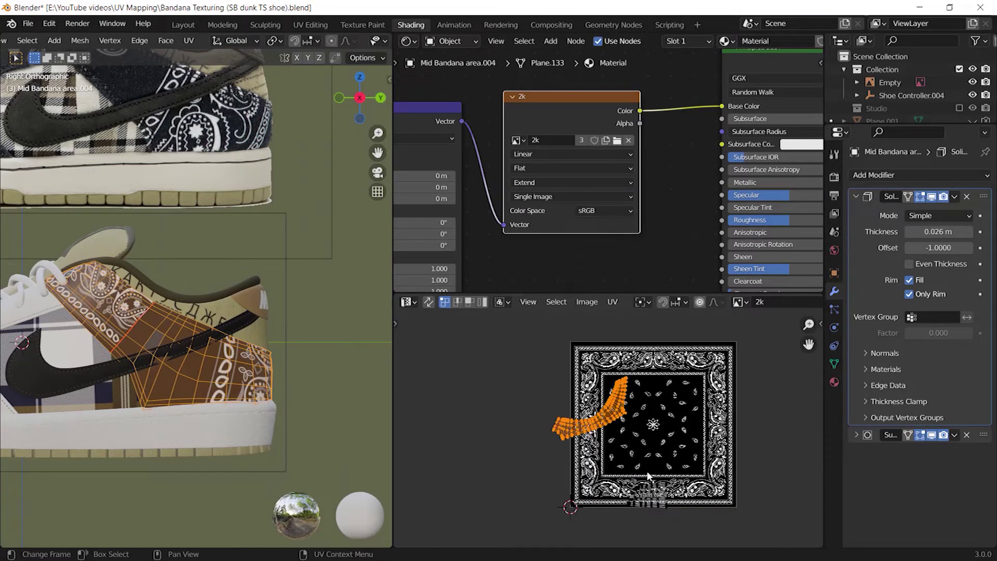
Move the large UV island inward over the bandana image, adjusting its rotation and scale.
key(Return)
key(s)
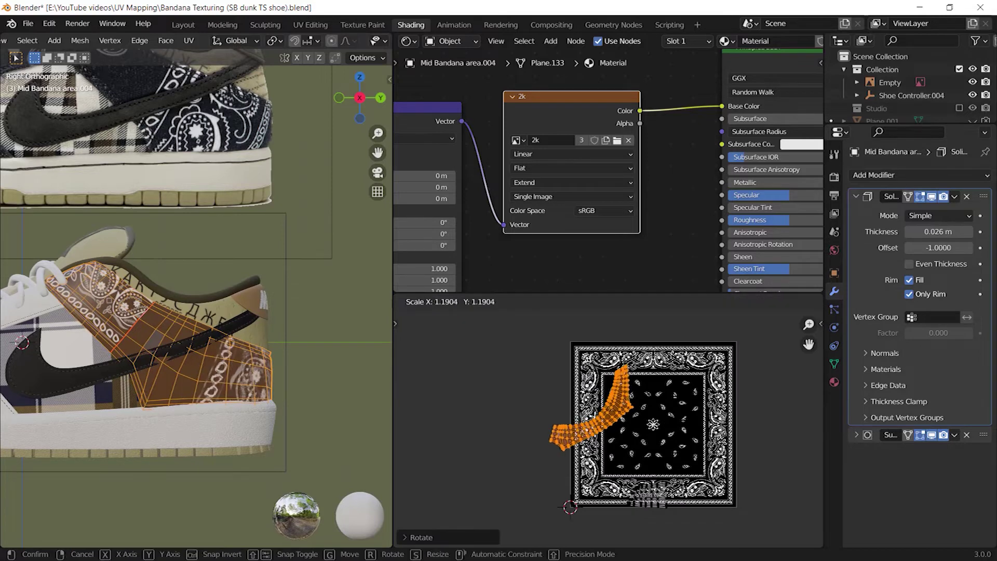
click(684, 424)
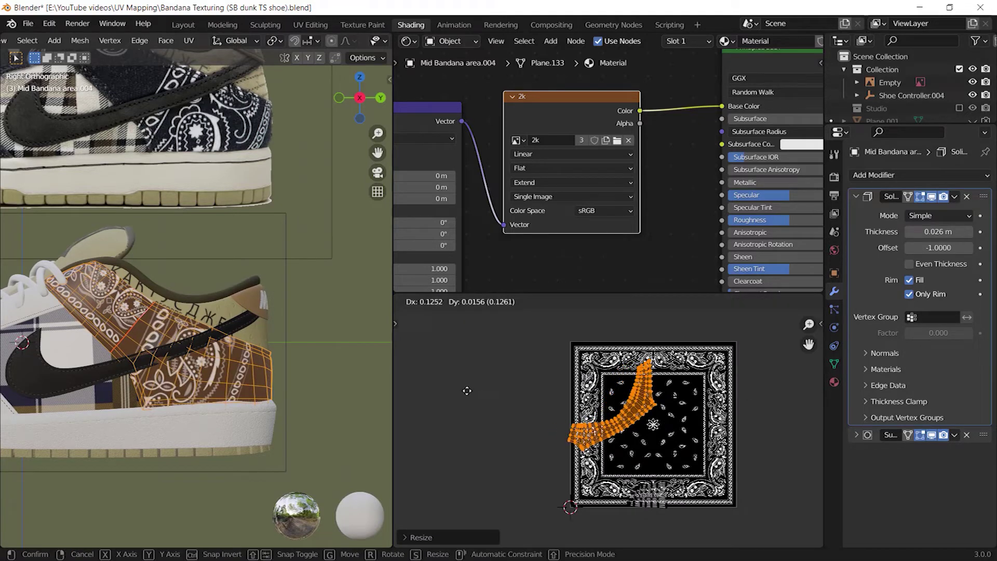
key(r)
click(679, 455)
key(s)
click(668, 447)
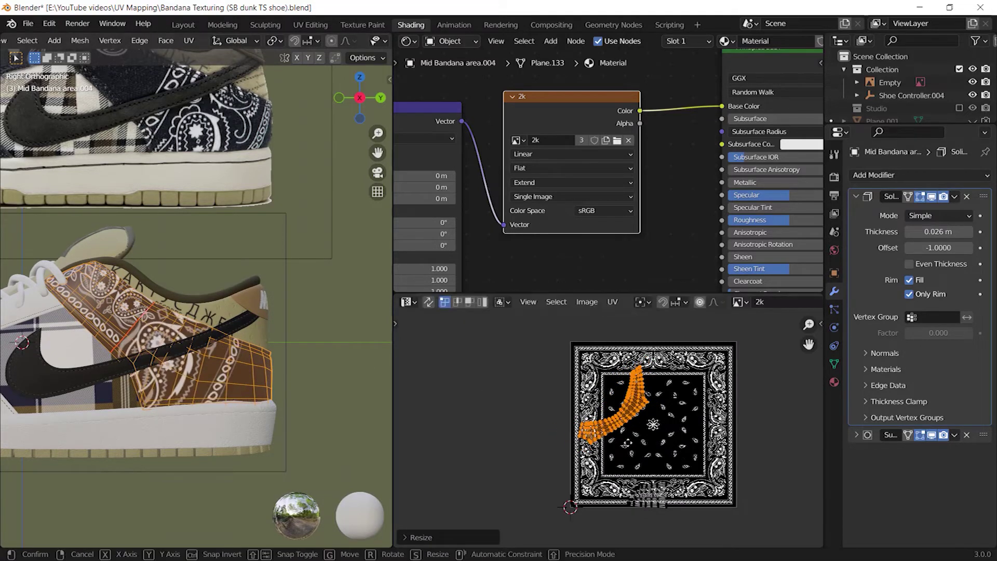
Fine-tune the large UV island's position, scale and rotation so its lower end overlaps the bandana's side border and its tip reaches the upper border.
key(g)
key(Return)
key(s)
click(625, 421)
key(r)
click(670, 435)
key(g)
click(668, 434)
scroll(677, 488, up, 1)
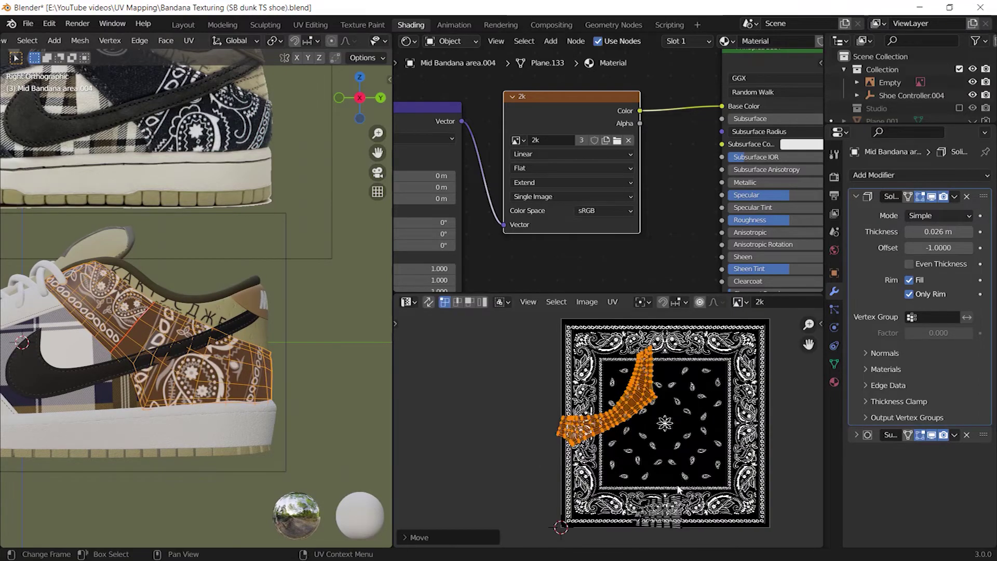
scroll(678, 489, down, 1)
Select the small UV island, rotate it and move it from the lower border into the bandana's plain centre, just below the flower.
key(Tab)
key(Tab)
scroll(664, 492, up, 4)
middle_drag(664, 531, 610, 512)
key(l)
scroll(611, 513, down, 2)
key(r)
click(642, 471)
key(s)
right_click(667, 479)
middle_drag(660, 470, 638, 511)
key(g)
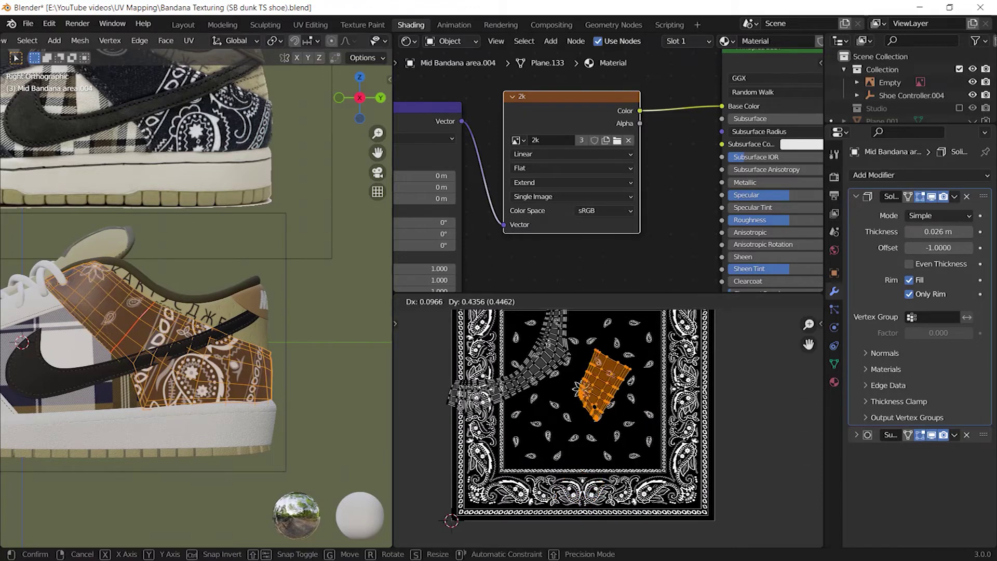
shift+middle_drag(364, 397, 349, 439)
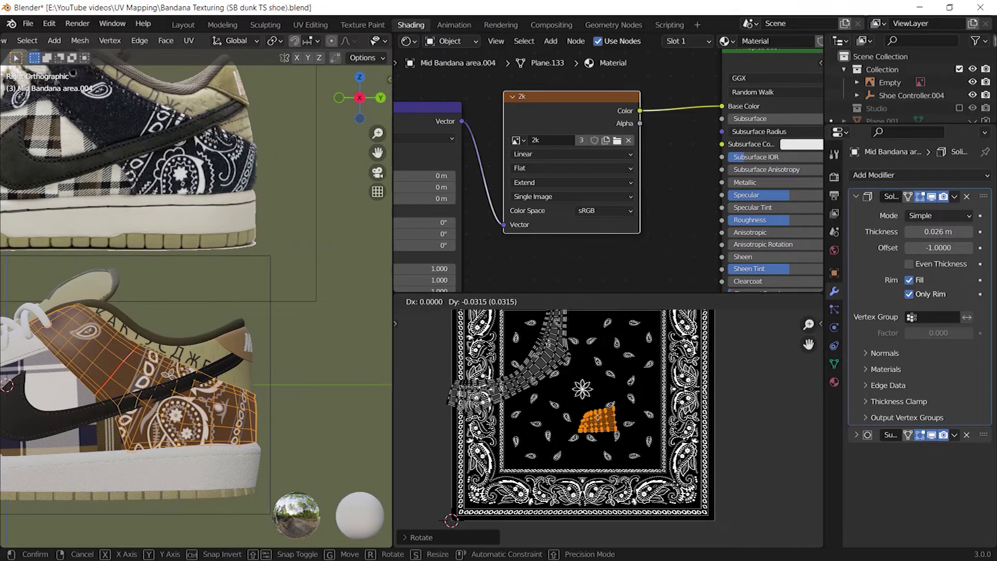
click(660, 405)
Try moving the small UV island's corner vertices and the whole layout, and undo the moves.
key(KP_Decimal)
middle_drag(717, 428, 658, 455)
drag(608, 366, 676, 413)
key(g)
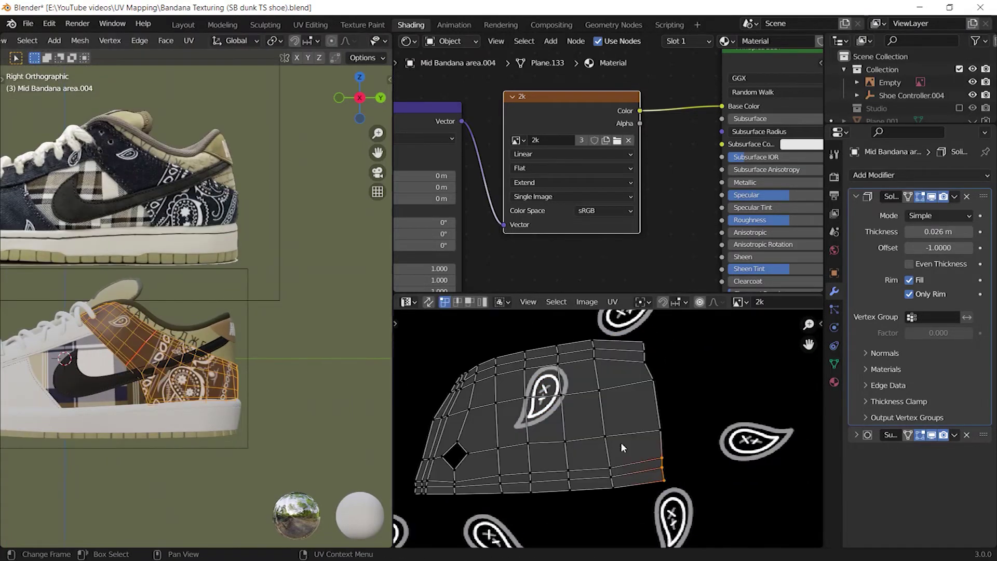
key(a)
key(g)
click(657, 413)
key(ctrl+z)
key(ctrl+z)
Shift the small UV island slightly so that a single paisley motif sits inside it.
key(l)
key(g)
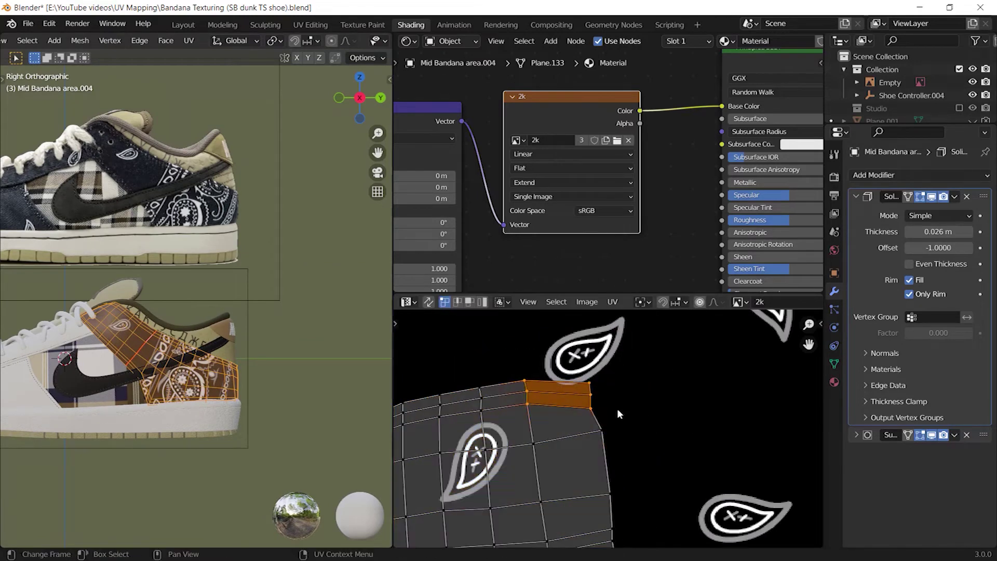
click(605, 500)
scroll(201, 392, up, 2)
shift+middle_drag(201, 392, 348, 421)
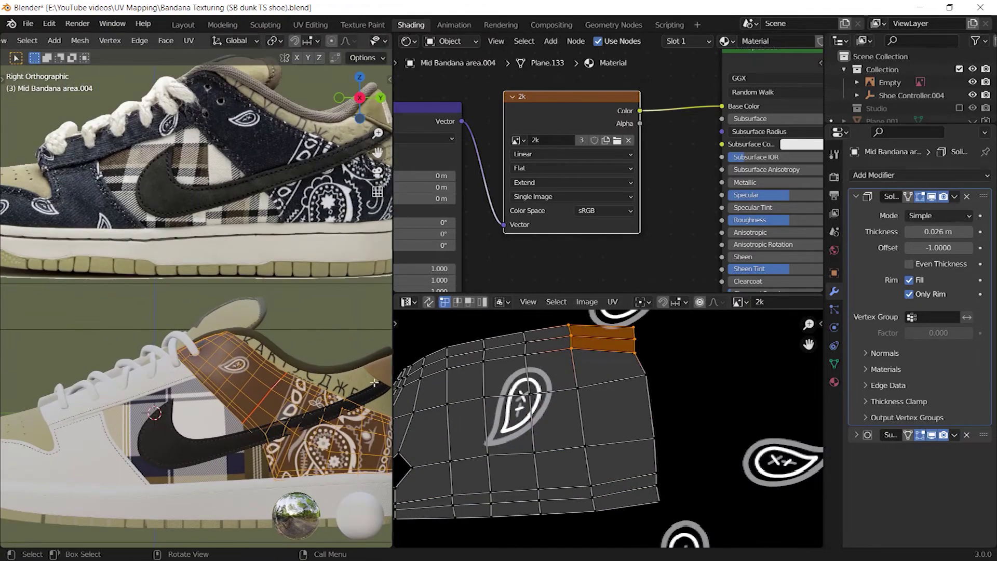
Move the small UV island's upper corner vertices inward, away from the neighbouring paisley.
middle_drag(613, 317, 584, 344)
drag(586, 340, 635, 375)
click(581, 526)
middle_drag(494, 370, 544, 369)
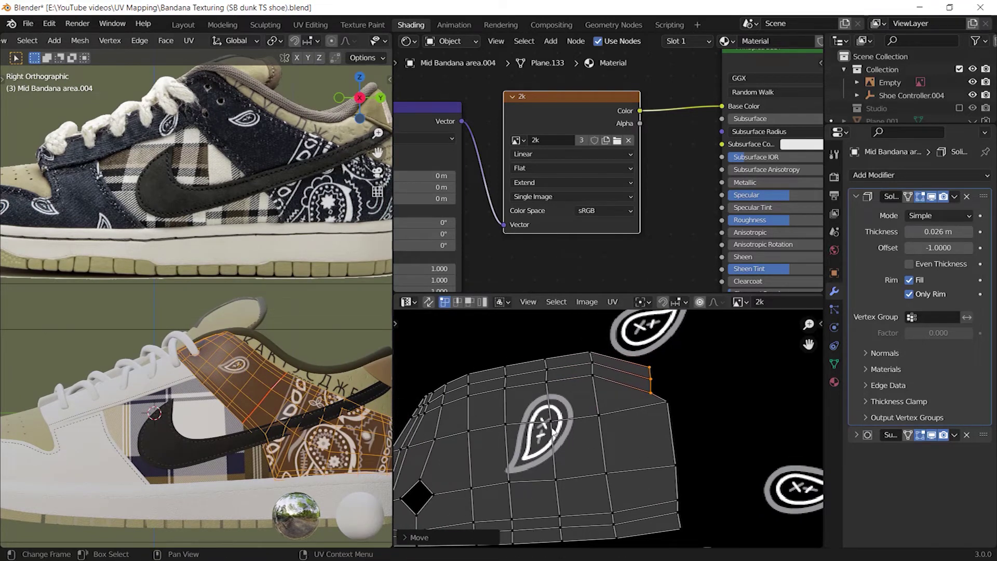
Select two inner vertices beside the paisley in the small UV island and move them to reshape the motif on the shoe.
click(500, 481)
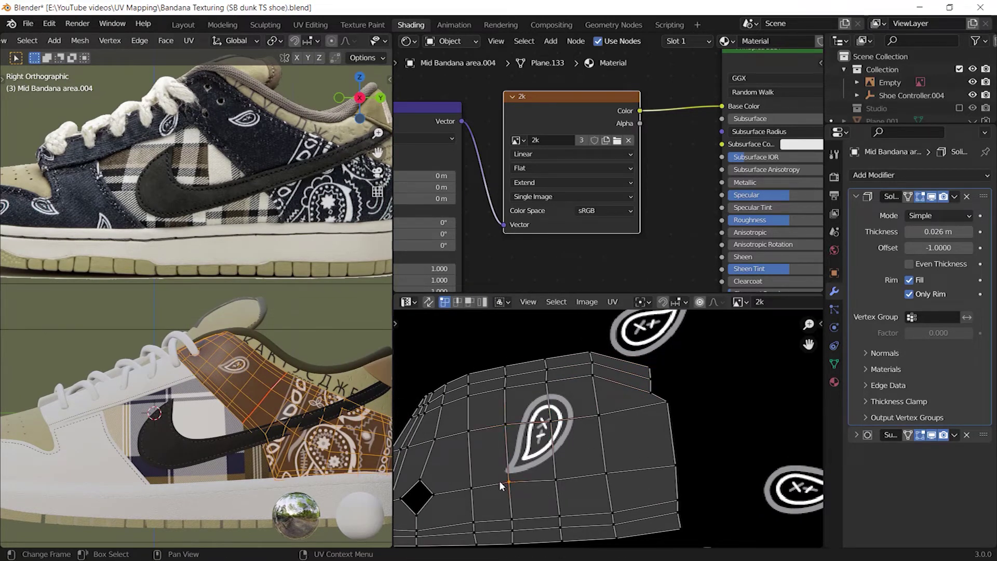
shift+click(557, 481)
scroll(551, 436, down, 1)
key(g)
click(623, 467)
scroll(290, 395, up, 3)
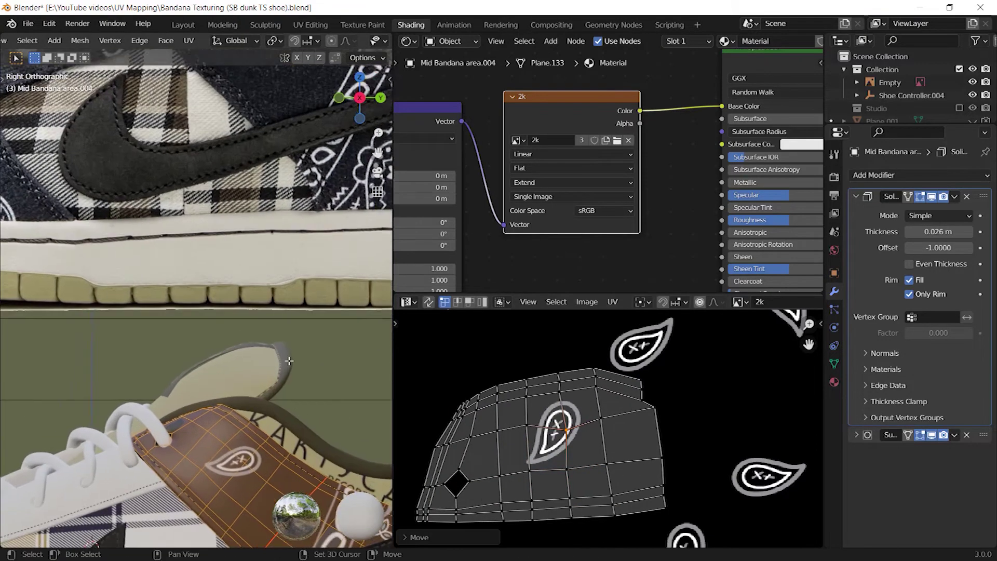
Try another move of the vertices beside the paisley and undo it.
shift+middle_drag(291, 416, 223, 356)
key(g)
click(622, 450)
key(ctrl+z)
Try moving the small UV island's outer side edge vertices down and undo the move.
scroll(621, 444, down, 3)
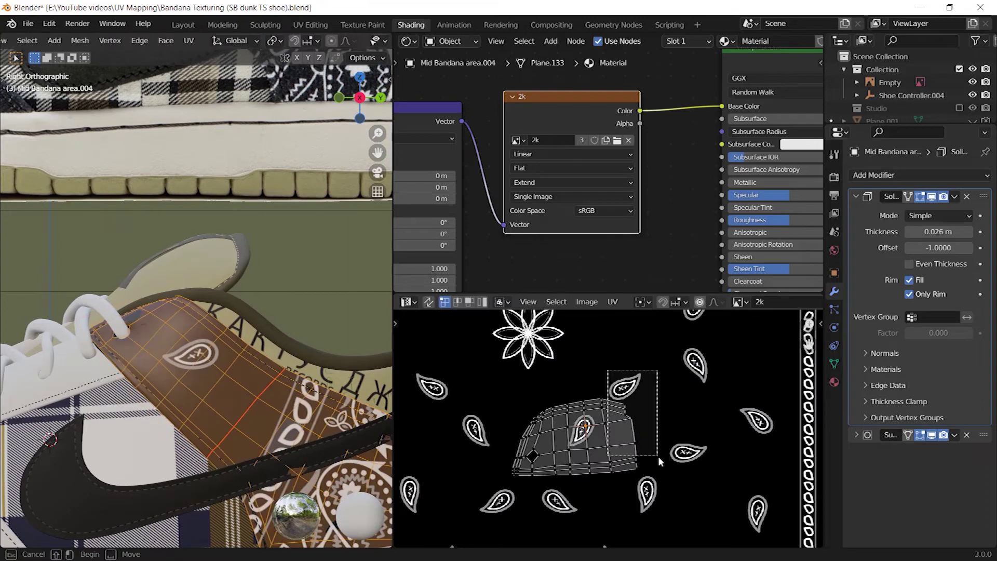
key(c)
drag(641, 416, 646, 426)
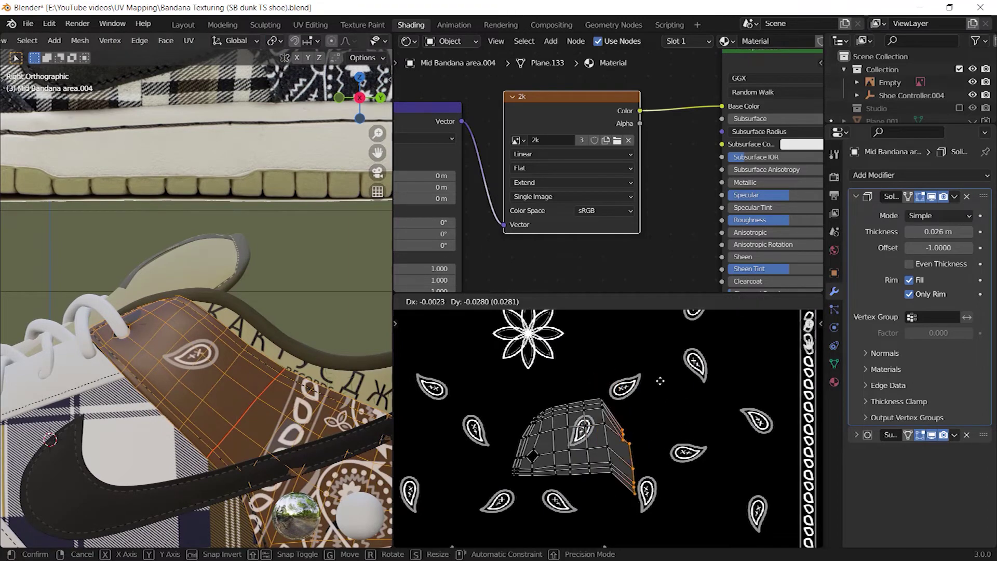
click(659, 446)
key(ctrl+z)
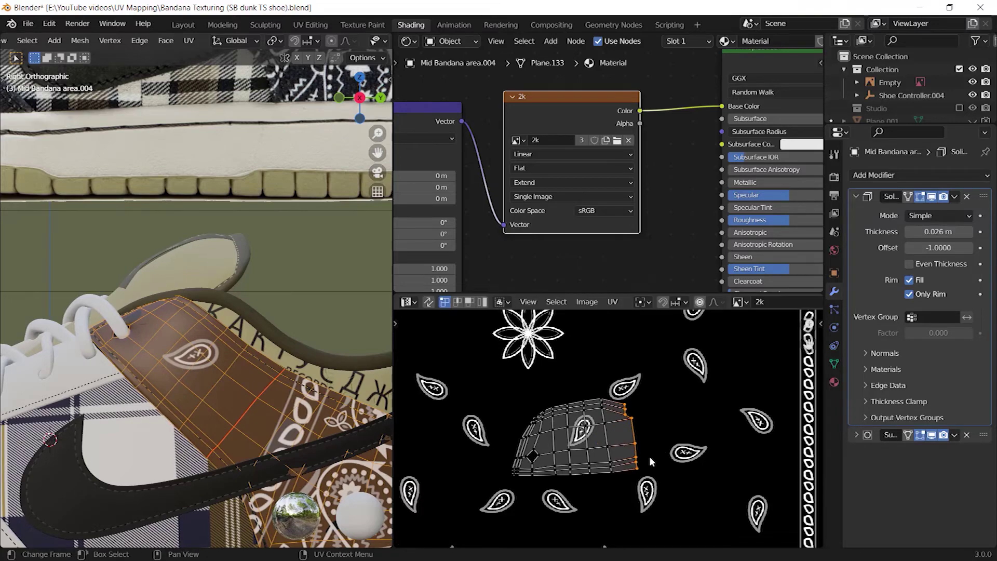
Examine the bandana pattern on the shoe's side in Object Mode and compare it with the reference photo.
scroll(650, 457, down, 1)
scroll(657, 447, down, 4)
scroll(288, 415, down, 1)
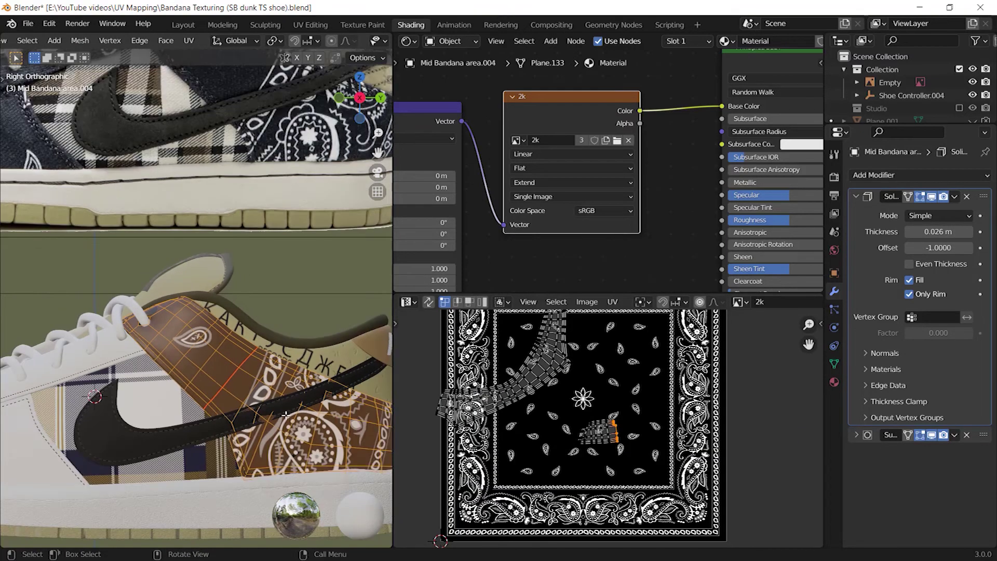
key(Tab)
scroll(287, 414, down, 3)
scroll(287, 407, down, 2)
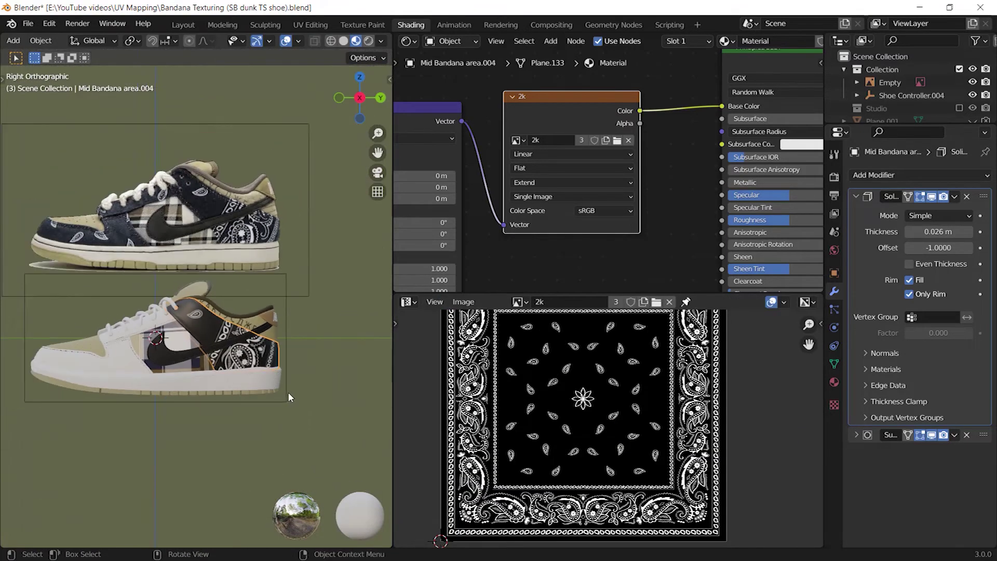
mouse_move(289, 350)
middle_down()
mouse_move(330, 387)
mouse_move(207, 360)
mouse_move(269, 325)
mouse_move(298, 363)
mouse_move(275, 435)
mouse_move(277, 354)
middle_up()
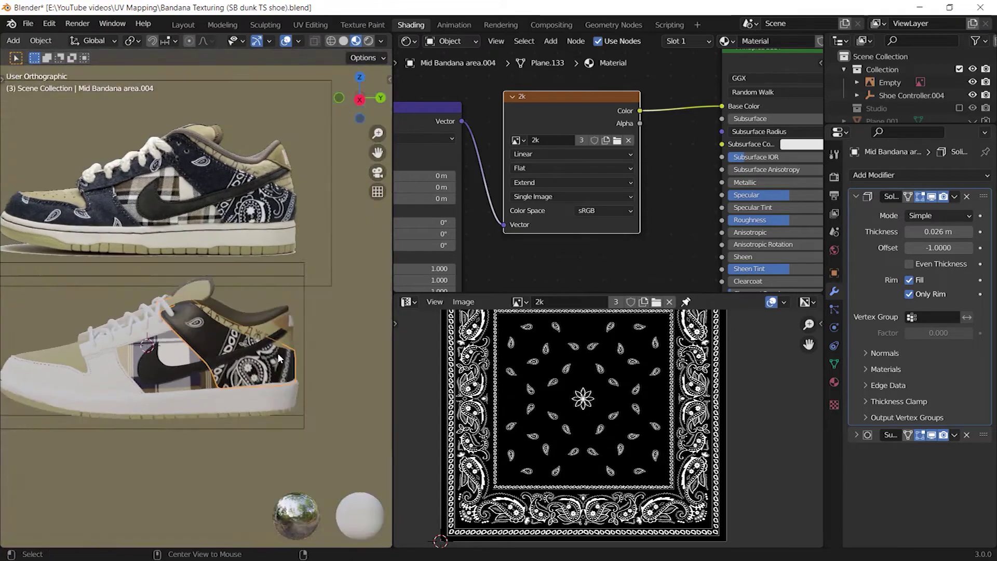
scroll(303, 396, up, 4)
scroll(284, 347, up, 3)
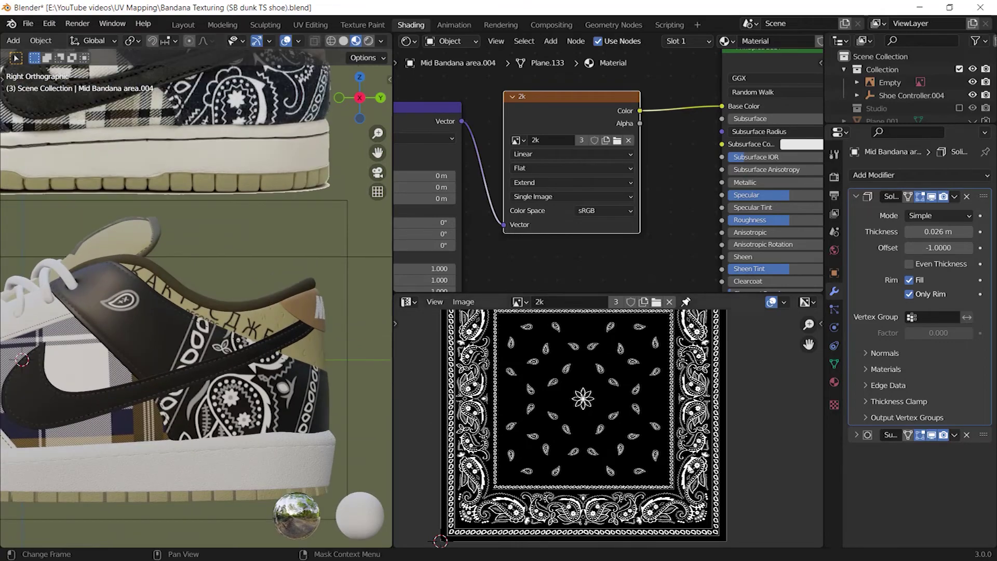
Return to editing the mid bandana area, select a linked UV island and move it along the Y axis.
key(Tab)
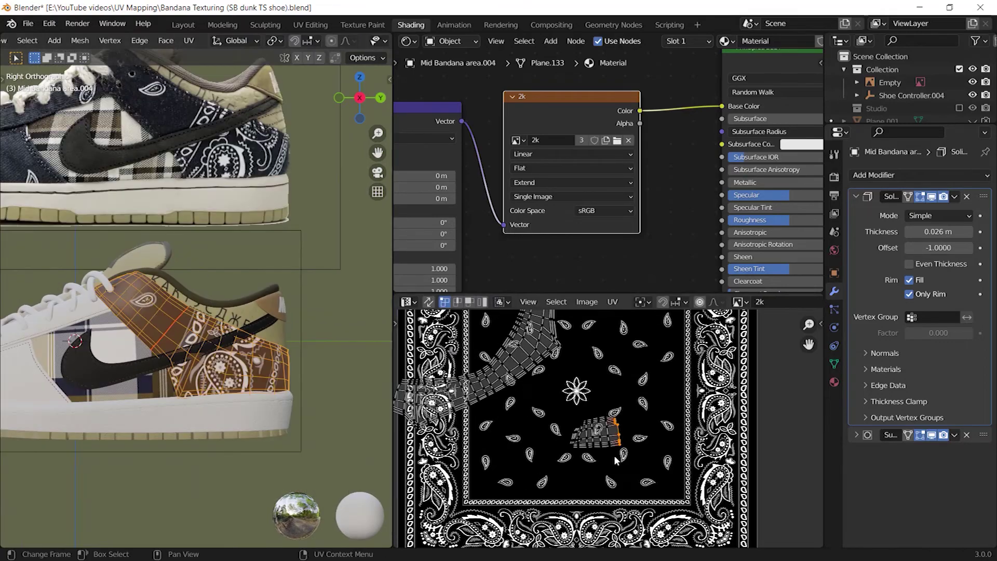
middle_drag(613, 455, 675, 492)
key(l)
key(g)
key(y)
click(575, 450)
key(Tab)
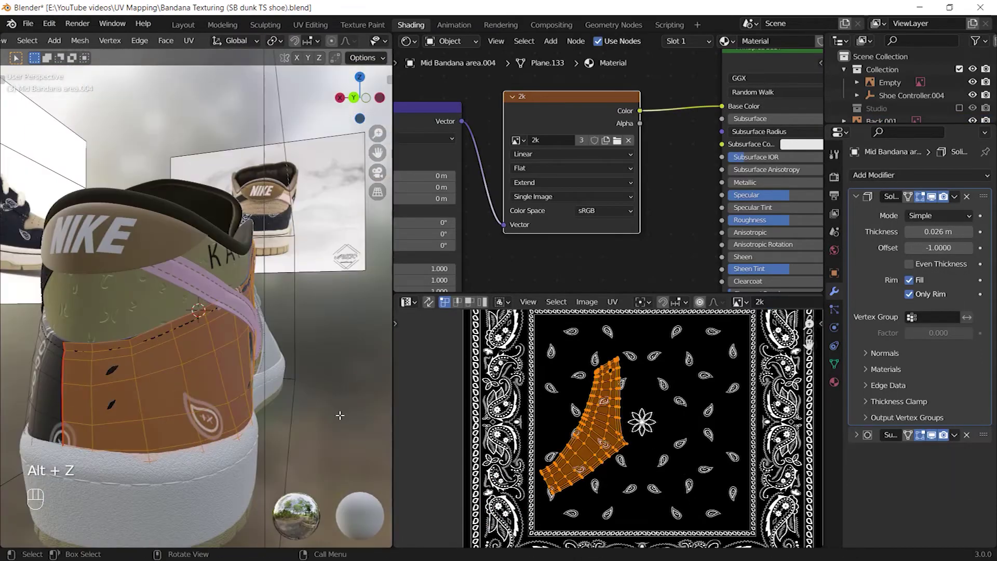
Unwrap the mid bandana area on the shoe's opposite side, using upright seams to split it into separate UV islands.
key(u)
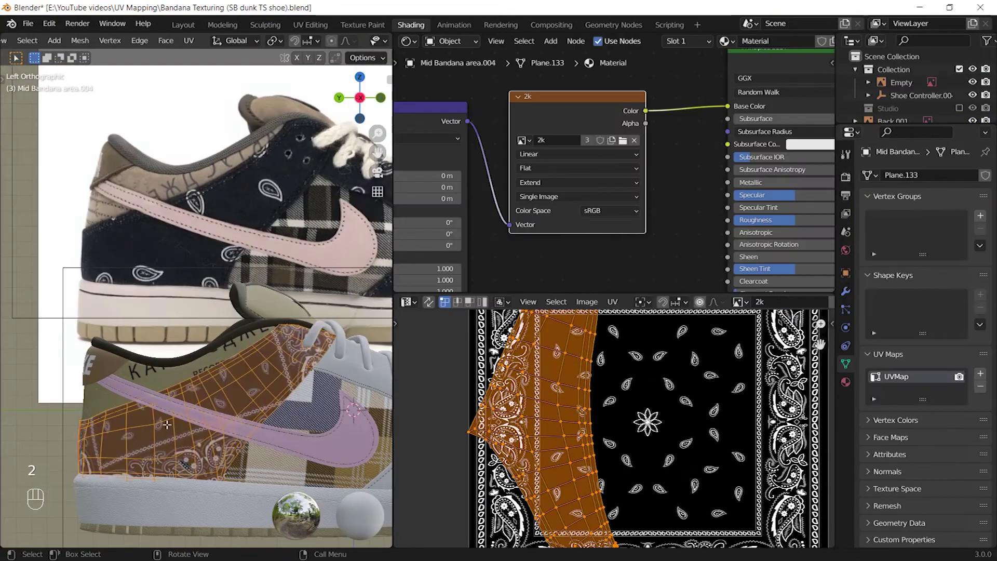
key(u)
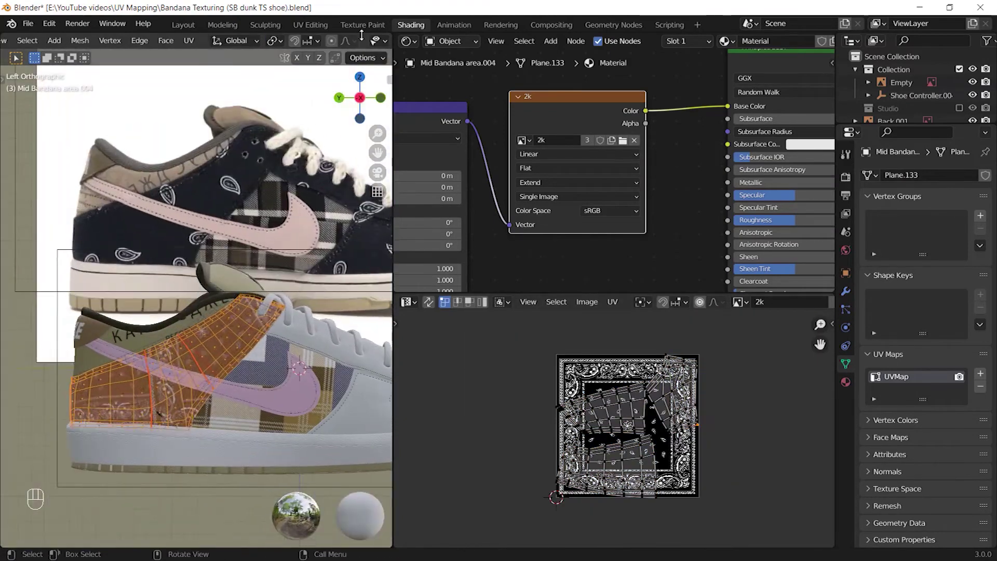
click(327, 41)
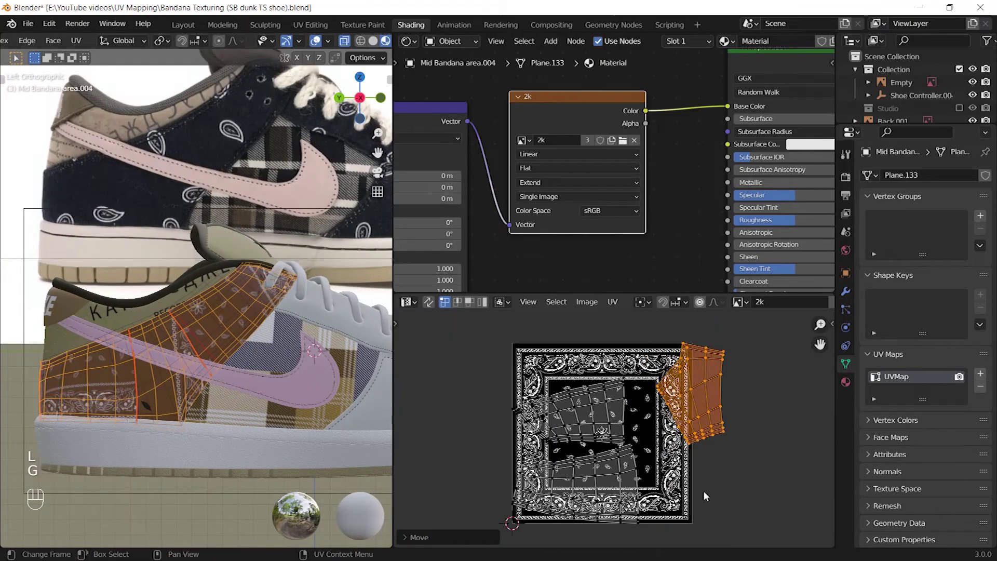
Select the heel section's UV island and scale it down over the bandana image's lower border.
key(l)
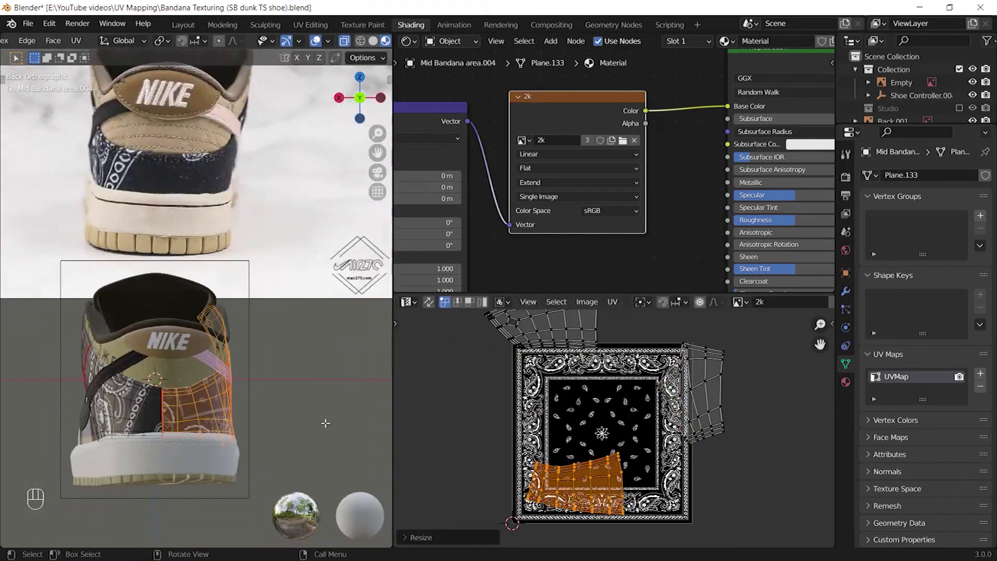
key(Tab)
key(Tab)
key(a)
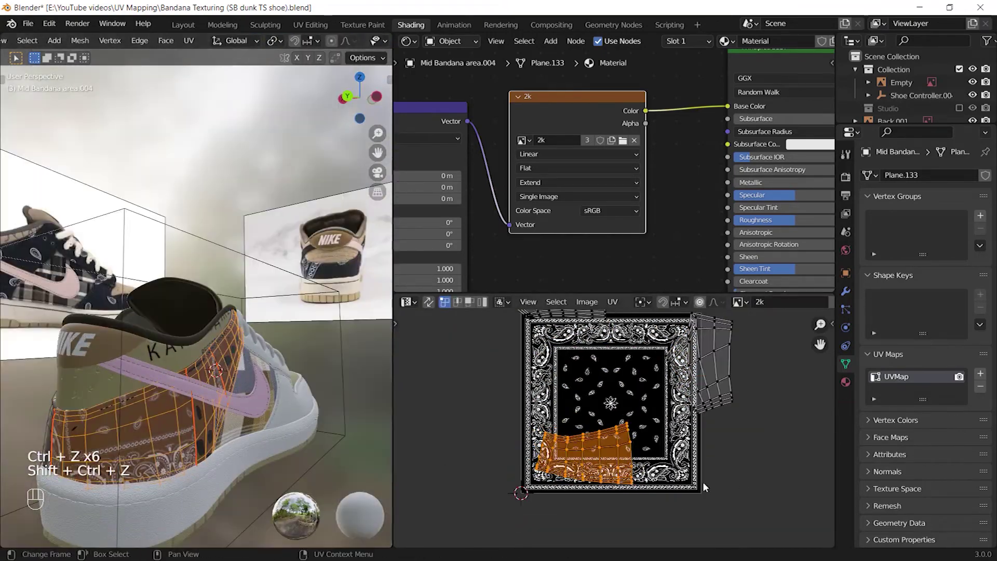
key(s)
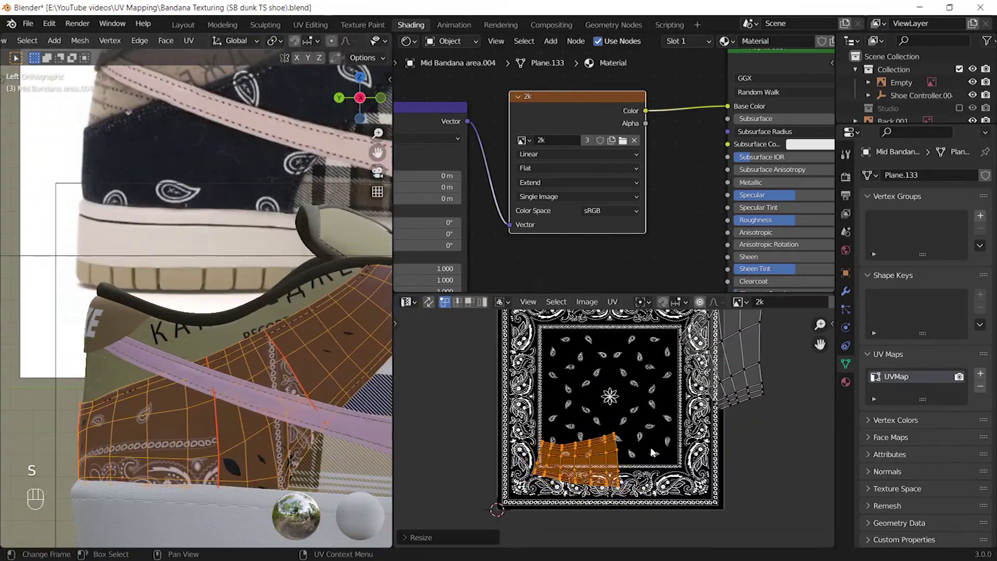
Move, rotate and scale the heel section's UV island beside the central flower so a paisley lands near the shoe's sole.
key(g)
key(g)
key(r)
key(r)
key(s)
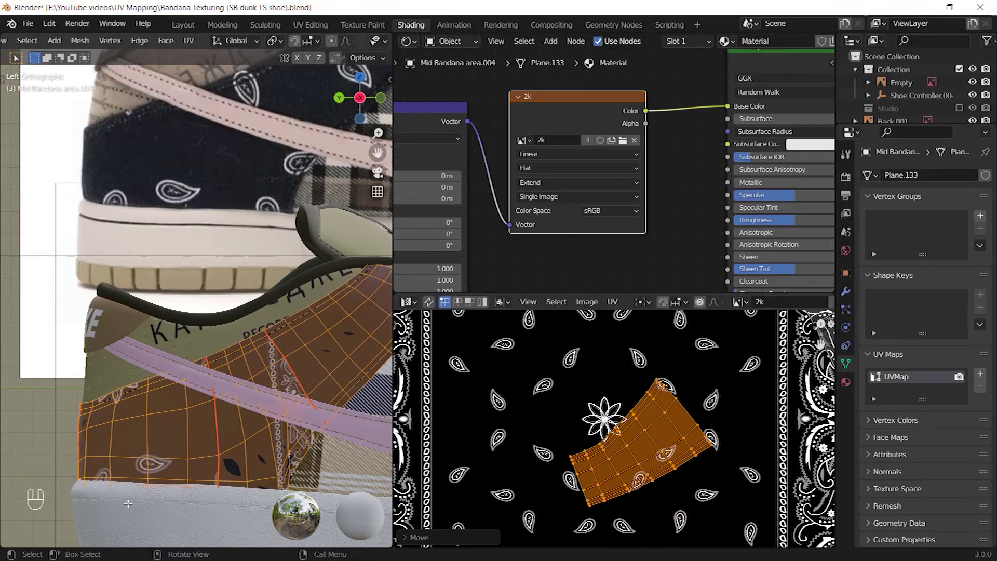
key(ctrl+z)
key(s)
key(Tab)
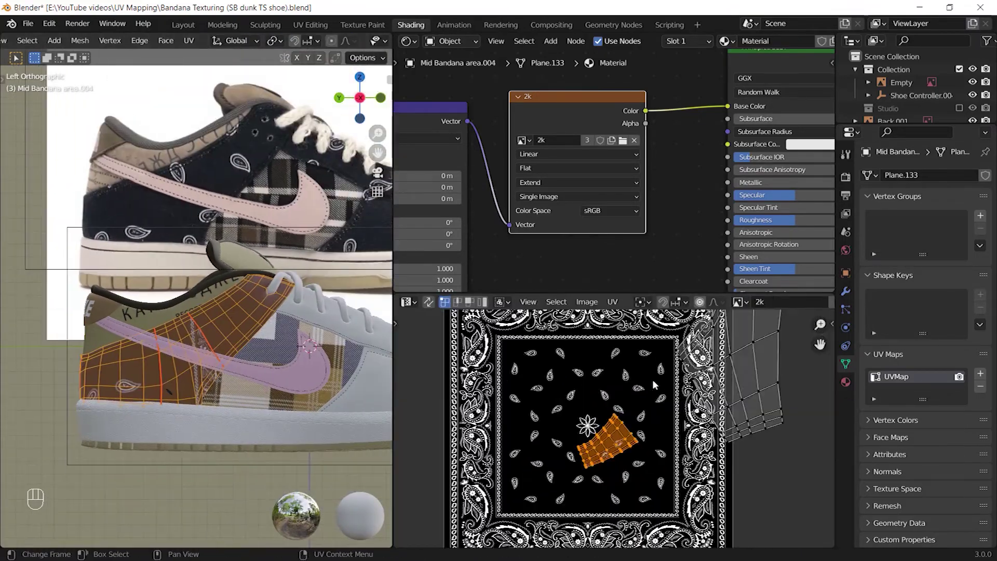
Scale, rotate and move the middle section's UV island over the paisleys beside the central flower.
key(g)
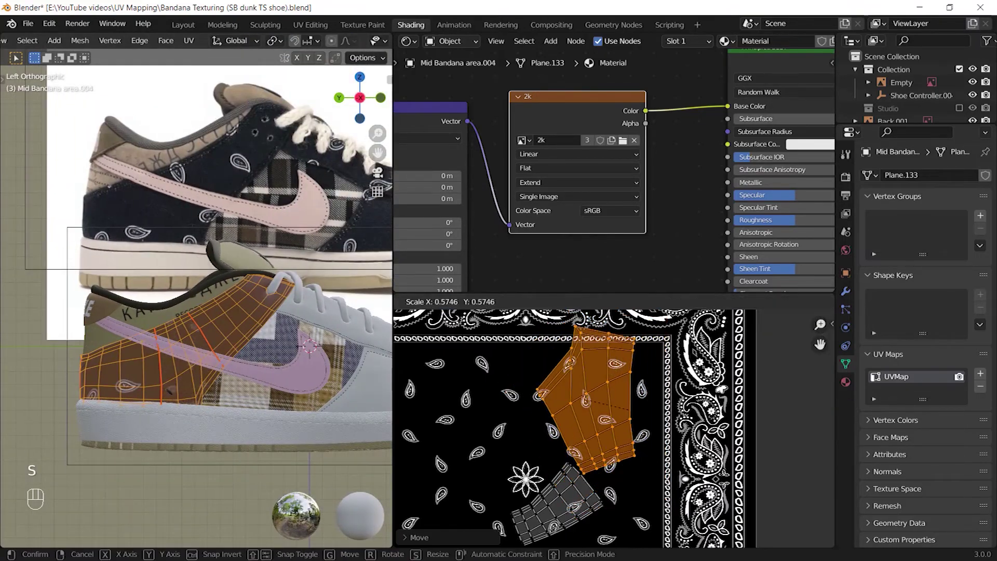
key(r)
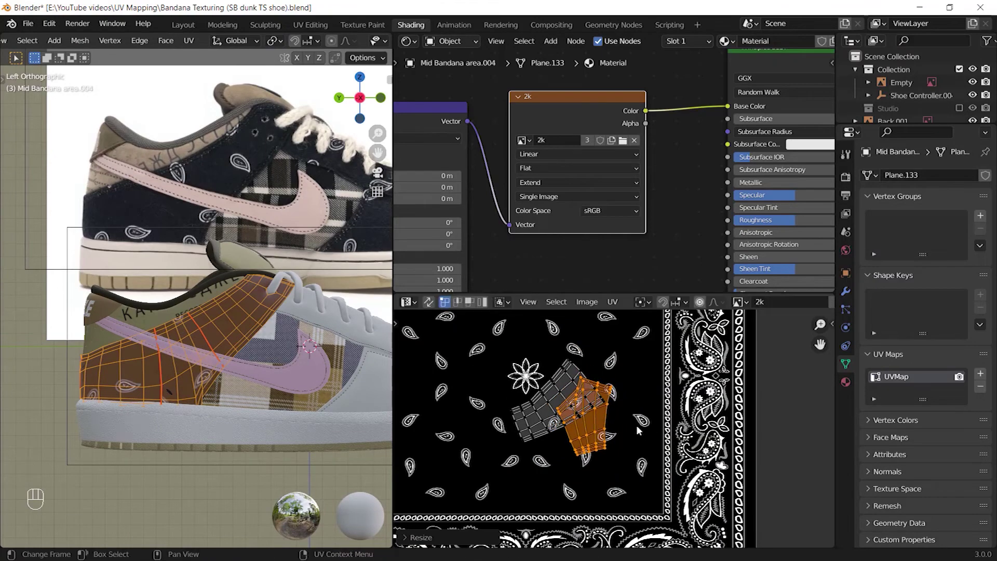
key(g)
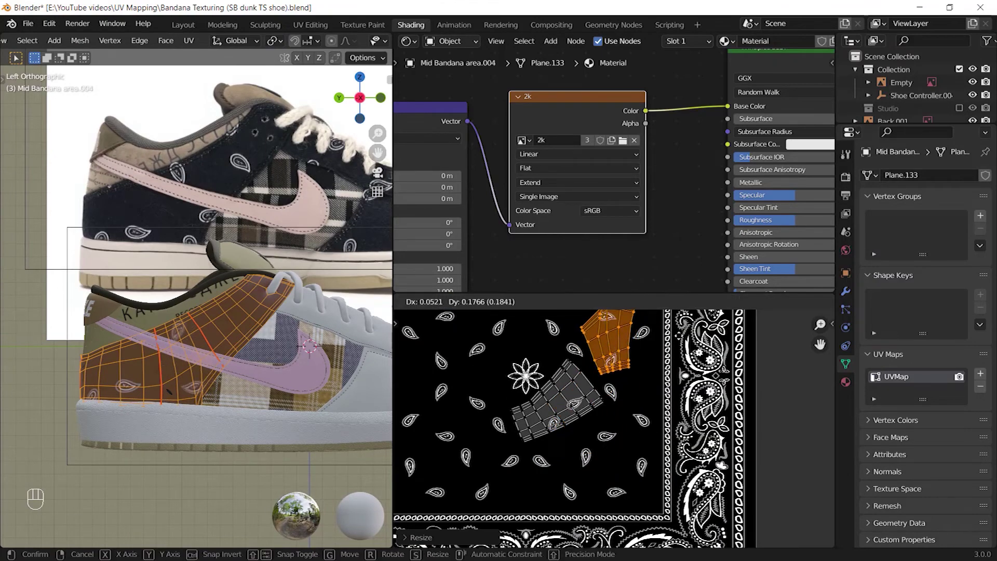
shift+middle_drag(675, 379, 640, 429)
key(g)
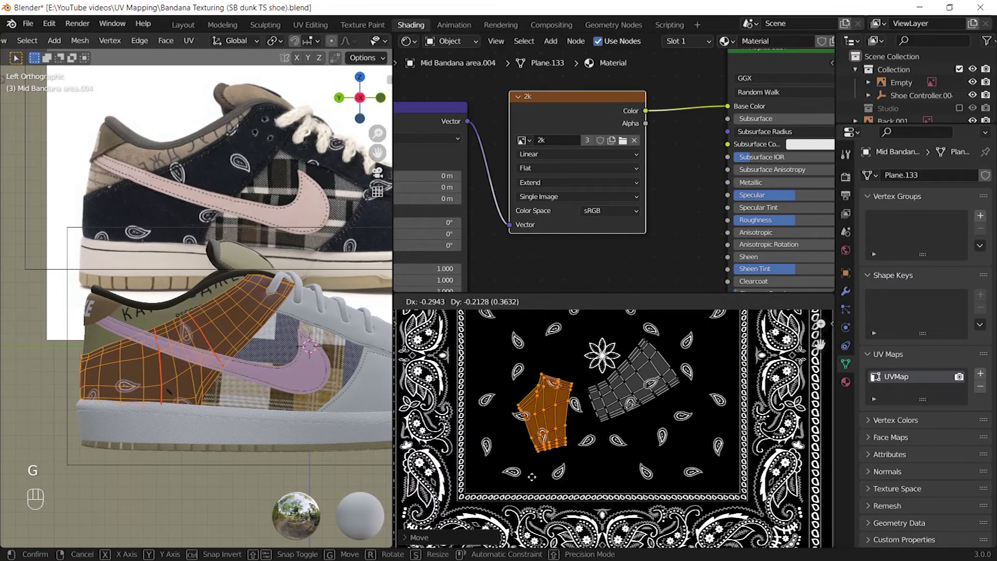
click(566, 415)
key(r)
key(g)
click(553, 405)
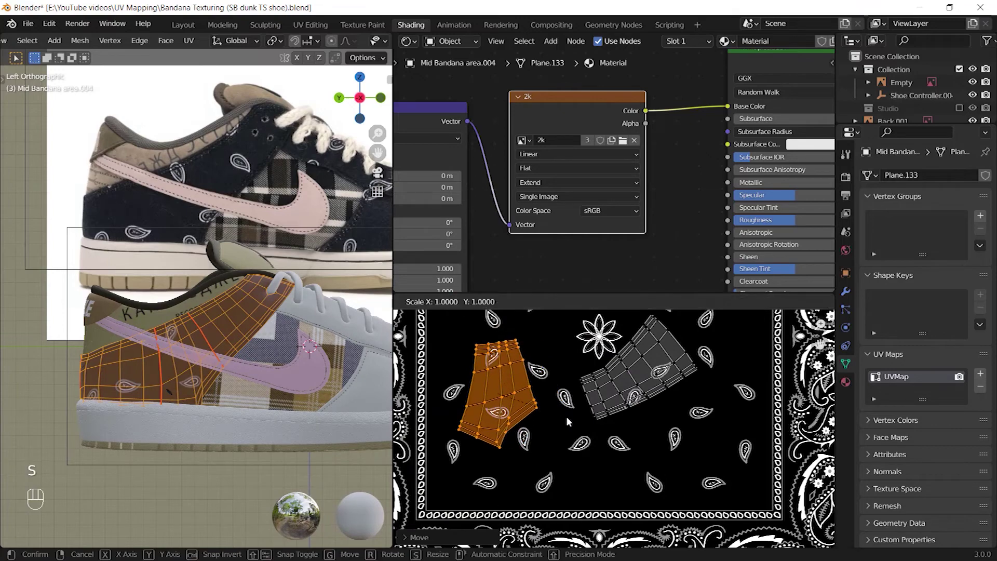
click(514, 386)
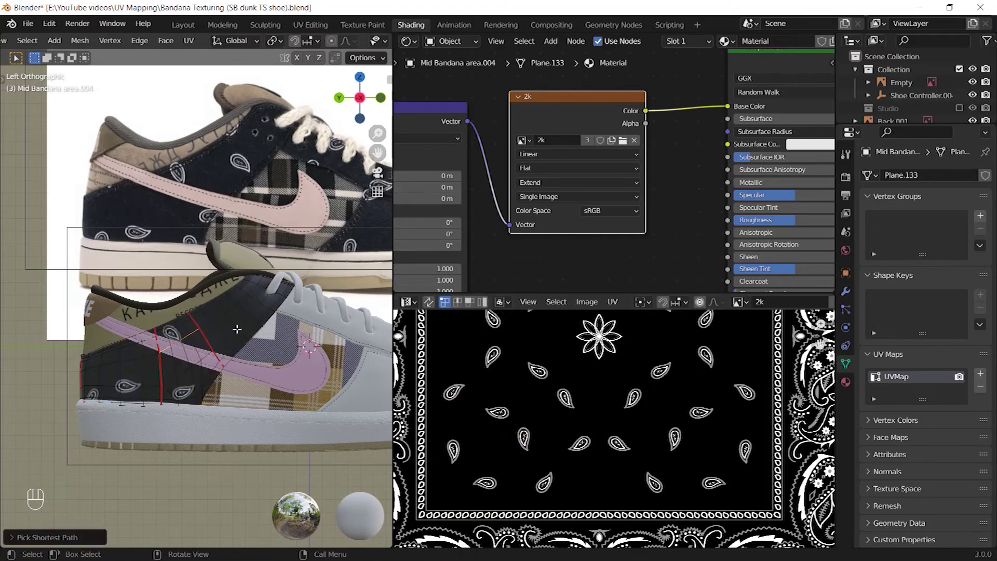
Circle-select the middle section's faces between the upright seams, undo the faulty changes and unwrap the section again.
key(3)
key(x)
key(c)
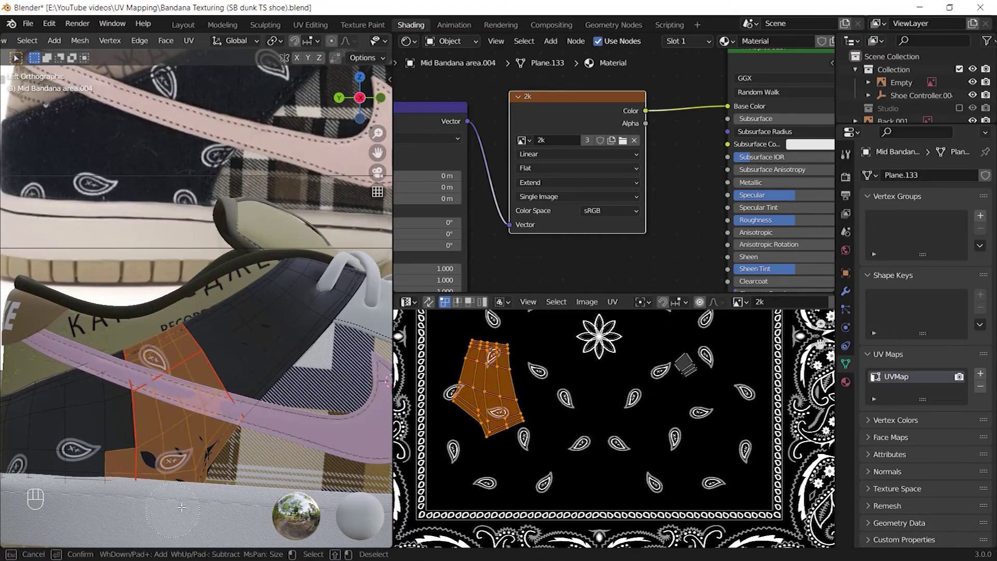
key(ctrl+z)
key(ctrl+z)
key(ctrl+z)
key(ctrl+z)
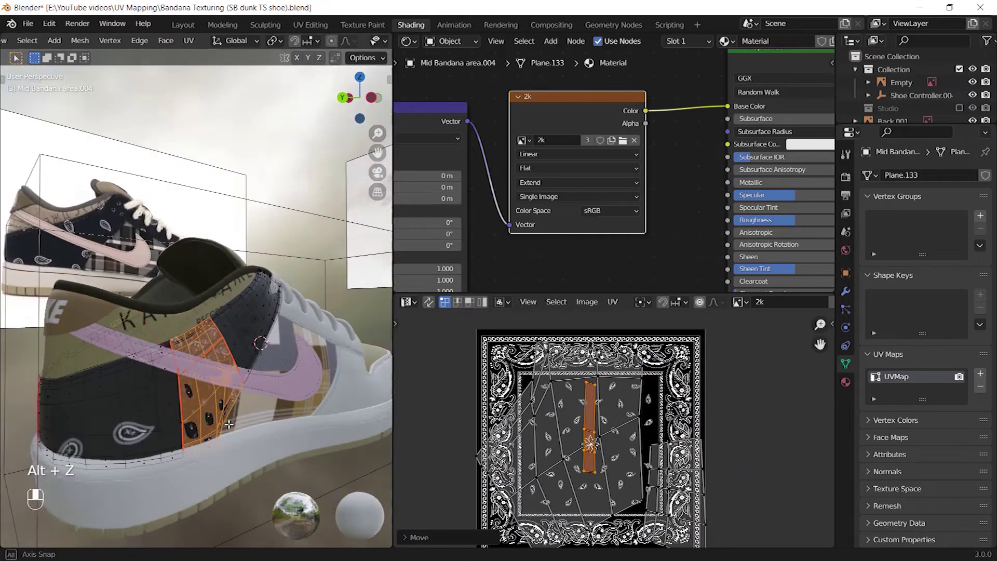
key(ctrl+shift+z)
key(alt+z)
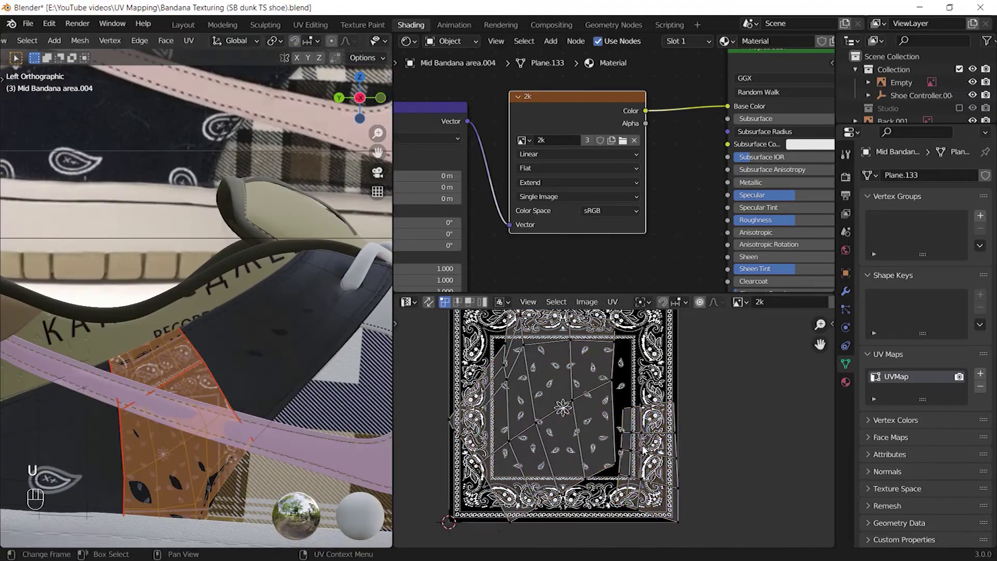
Select the middle section's linked UV island, scale it down and move it beside the central flower.
key(l)
key(s)
click(572, 393)
key(KP_Decimal)
key(l)
key(s)
click(625, 376)
key(KP_Decimal)
key(g)
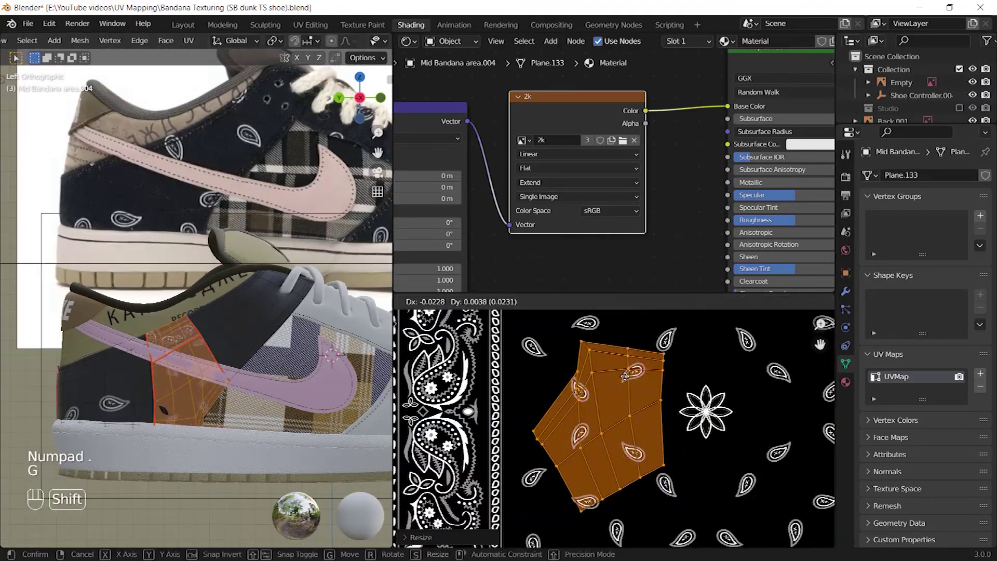
click(617, 366)
Rotate and nudge the middle section's UV island to line its paisleys up with the reference photo.
shift+middle_drag(616, 367, 606, 367)
key(g)
click(598, 354)
key(r)
click(606, 367)
key(g)
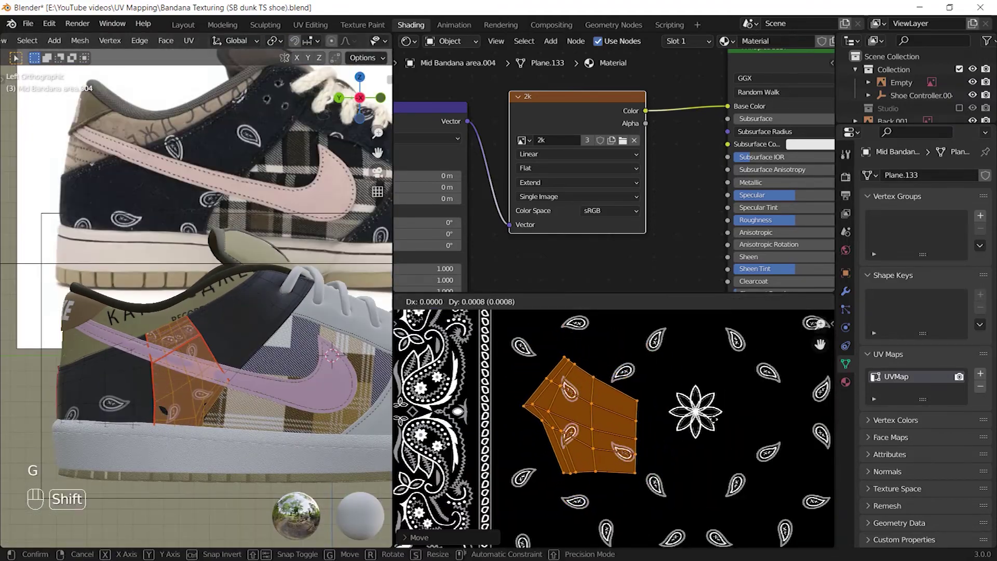